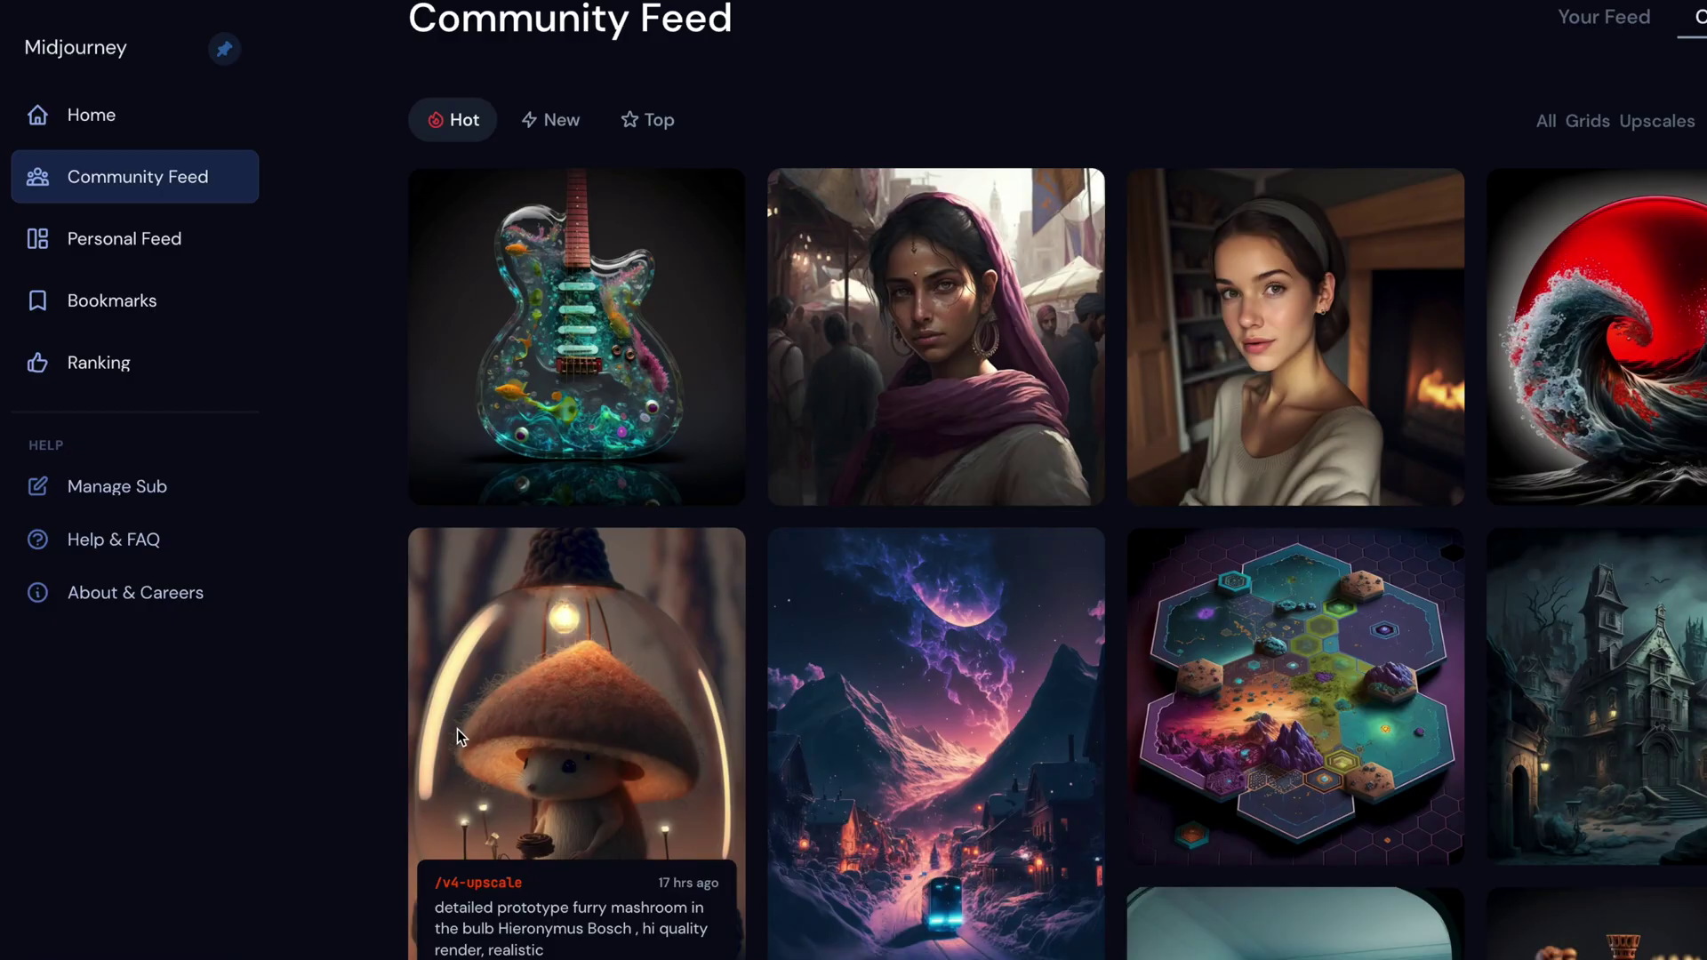
Step: Browse the AI-generated images in the Midjourney Community Feed
scroll(459, 729, "down", 2)
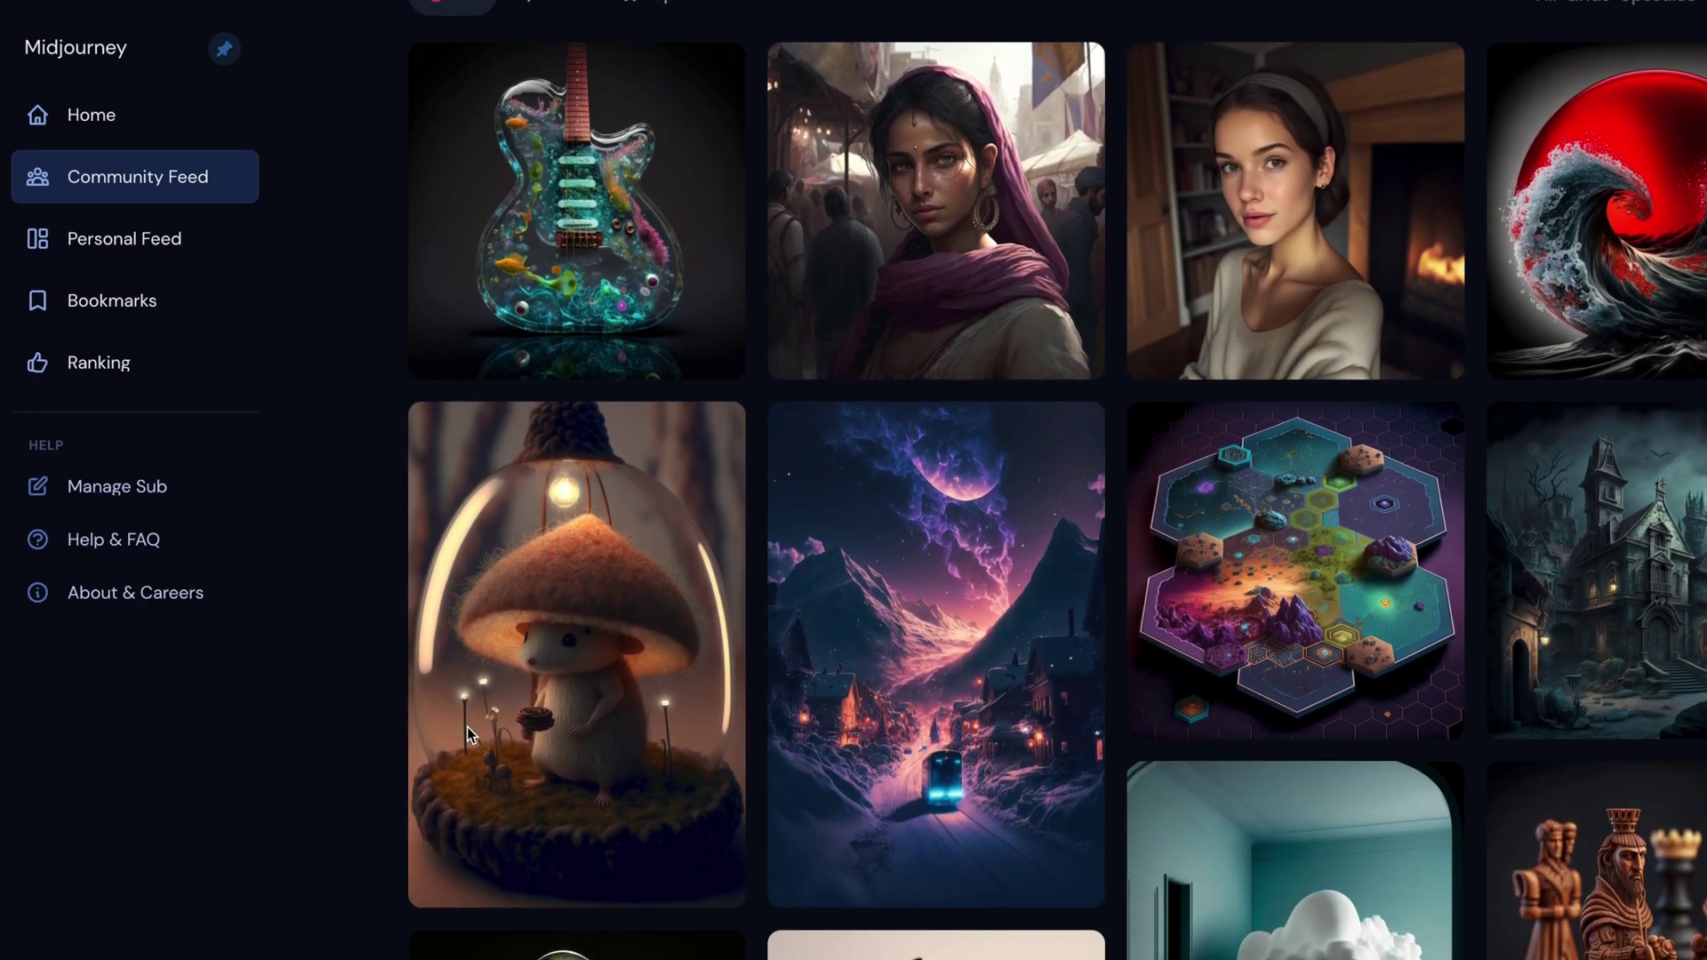
scroll(468, 735, "down", 8)
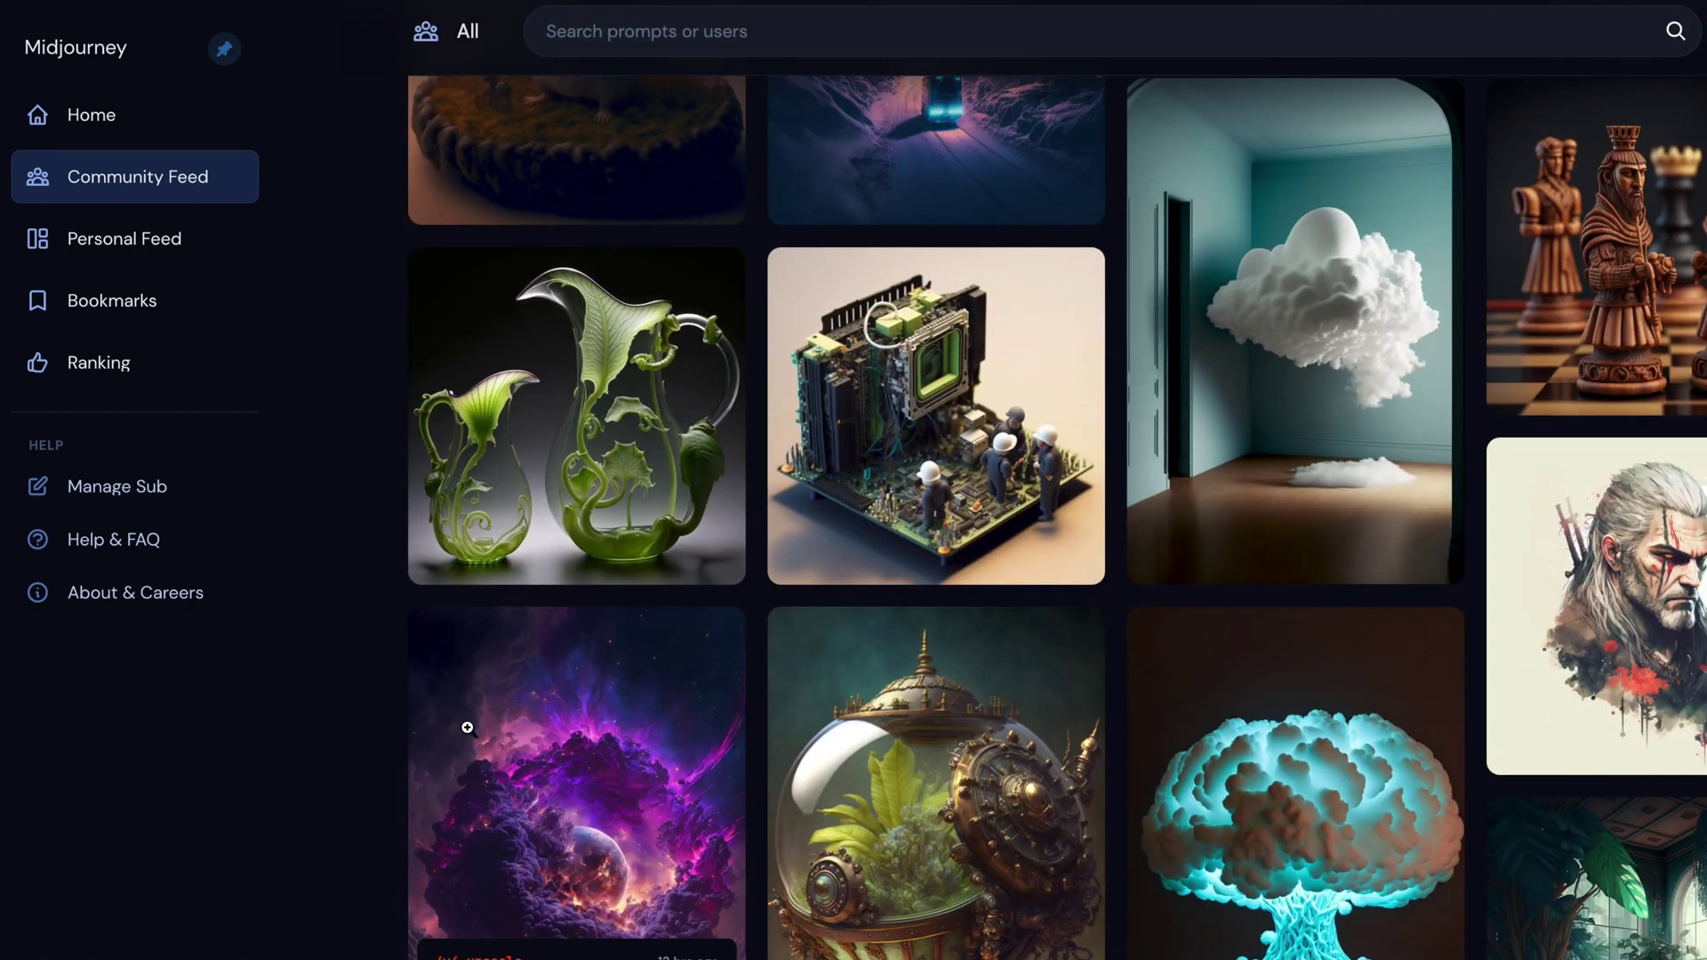
scroll(467, 727, "down", 4)
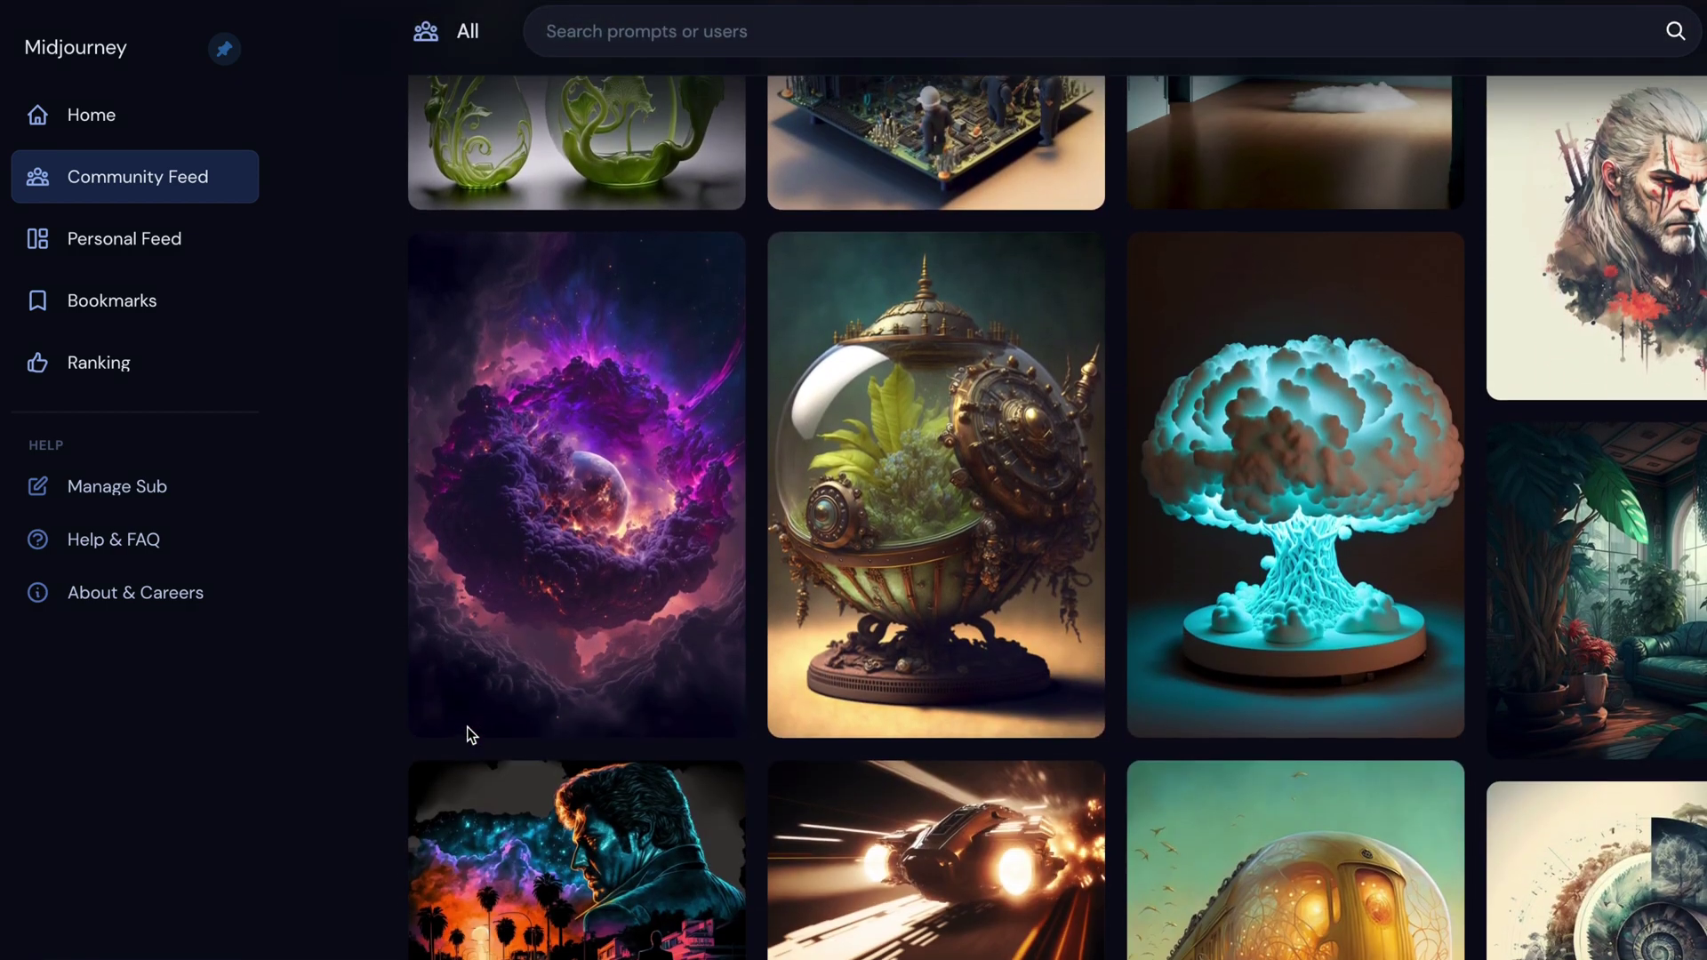
scroll(472, 734, "down", 4)
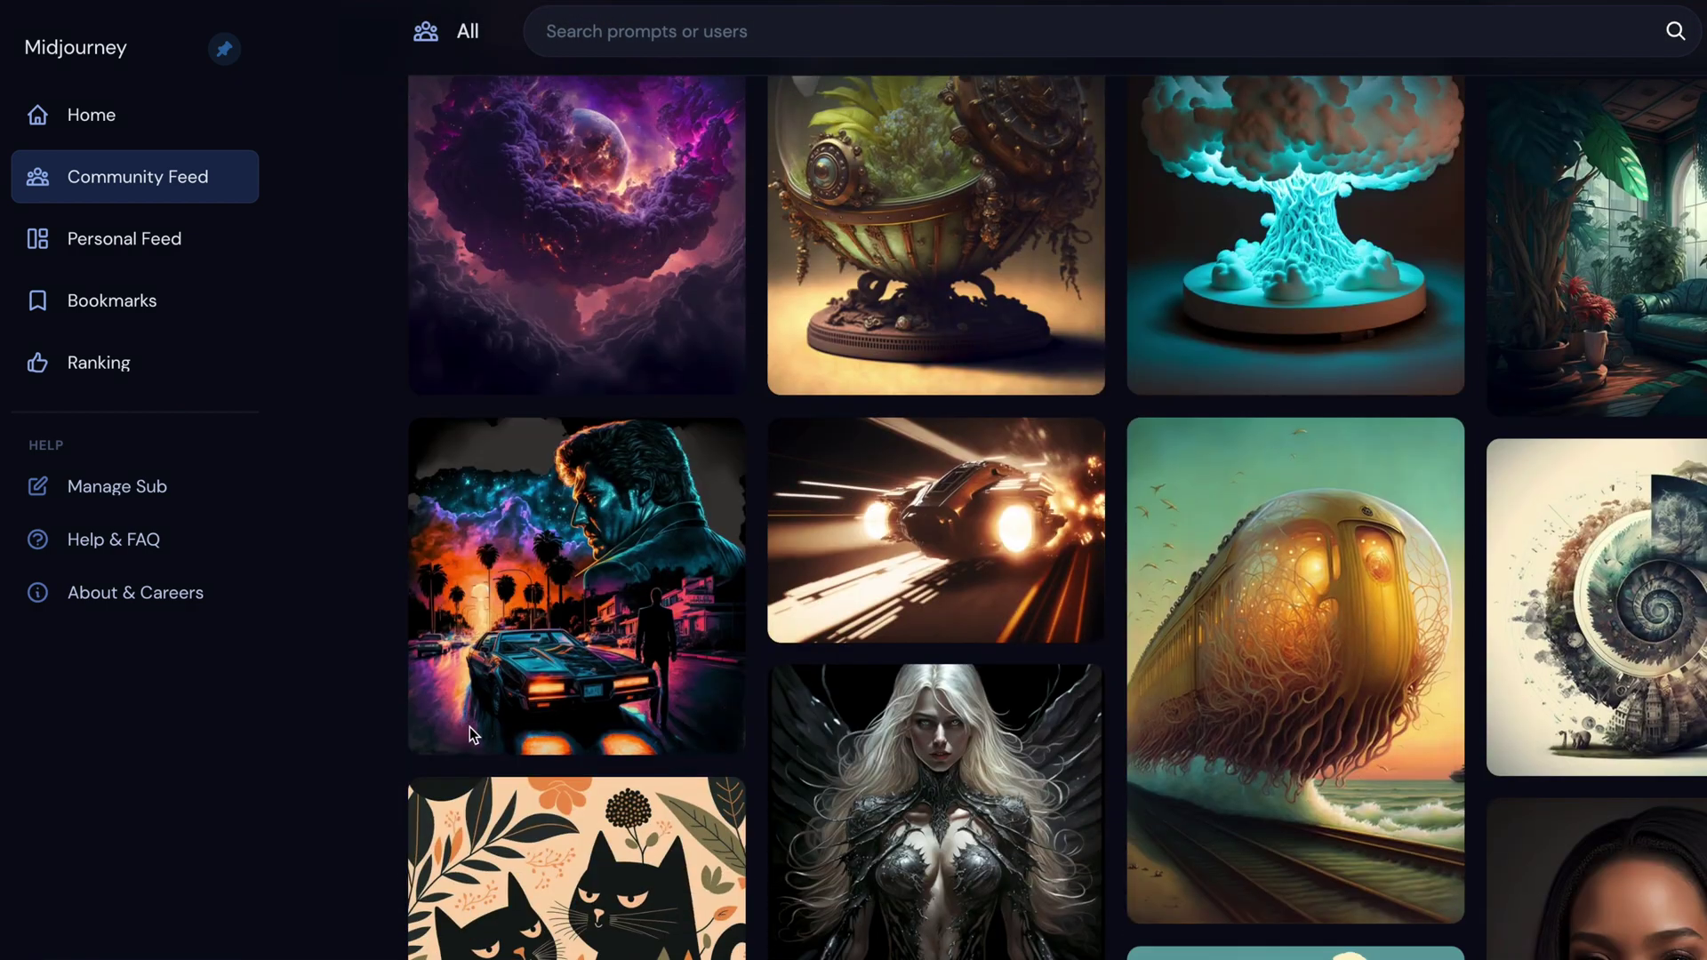
scroll(473, 734, "down", 5)
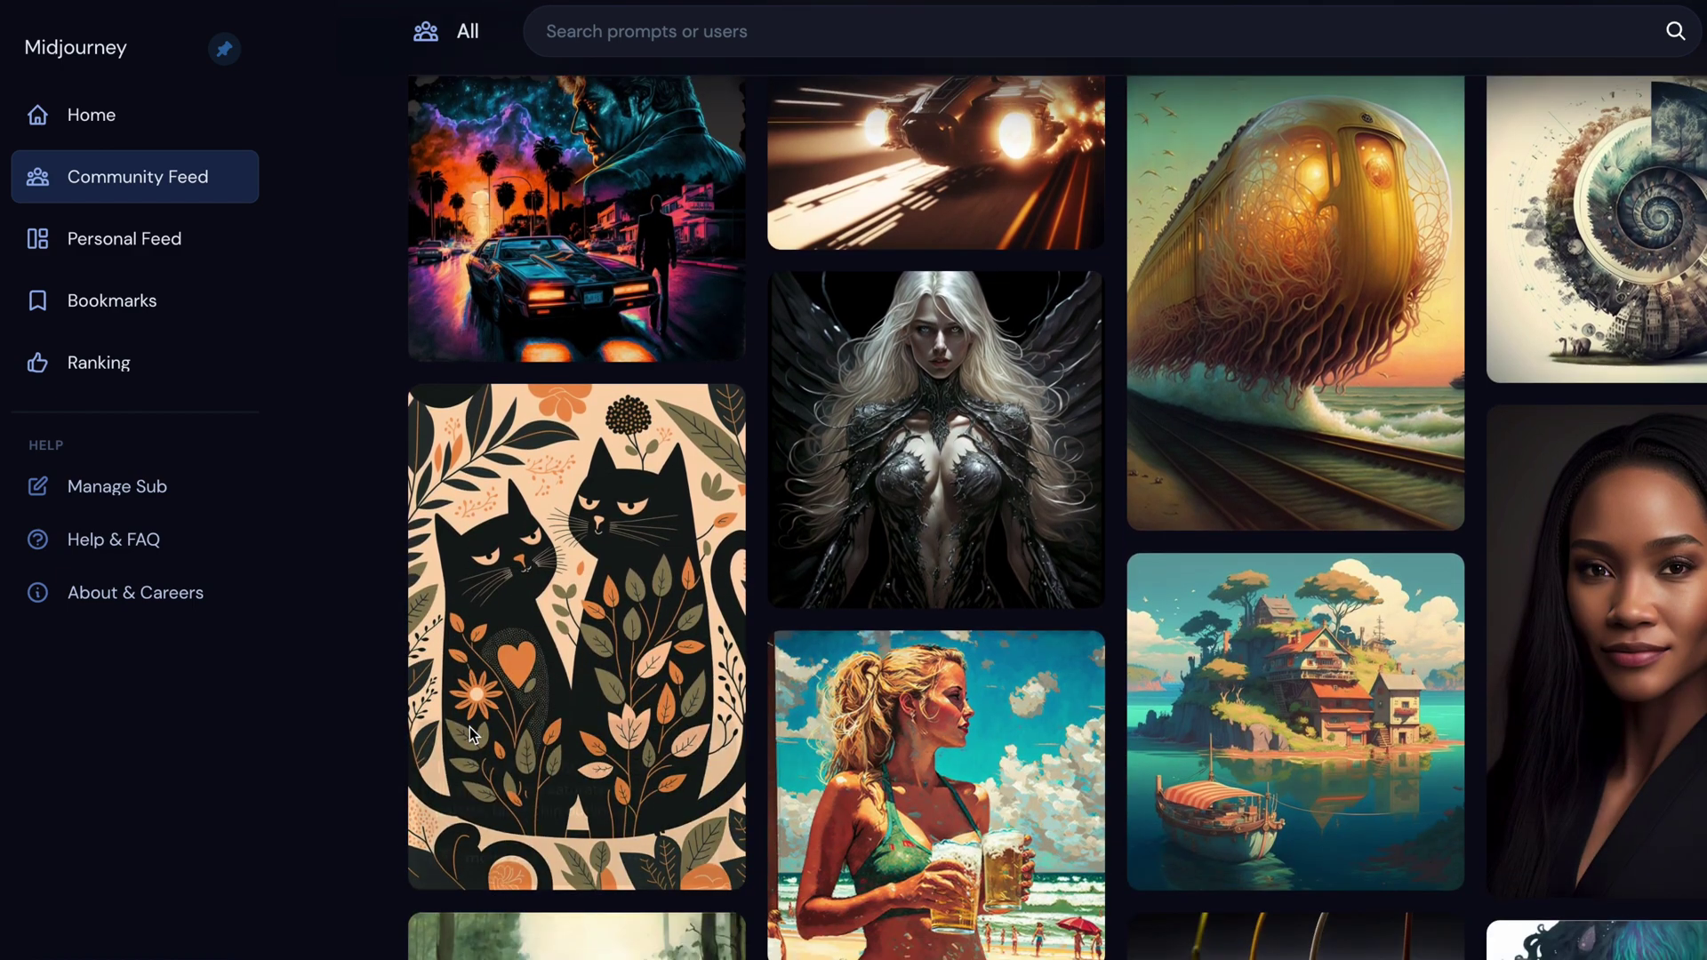
scroll(472, 732, "down", 6)
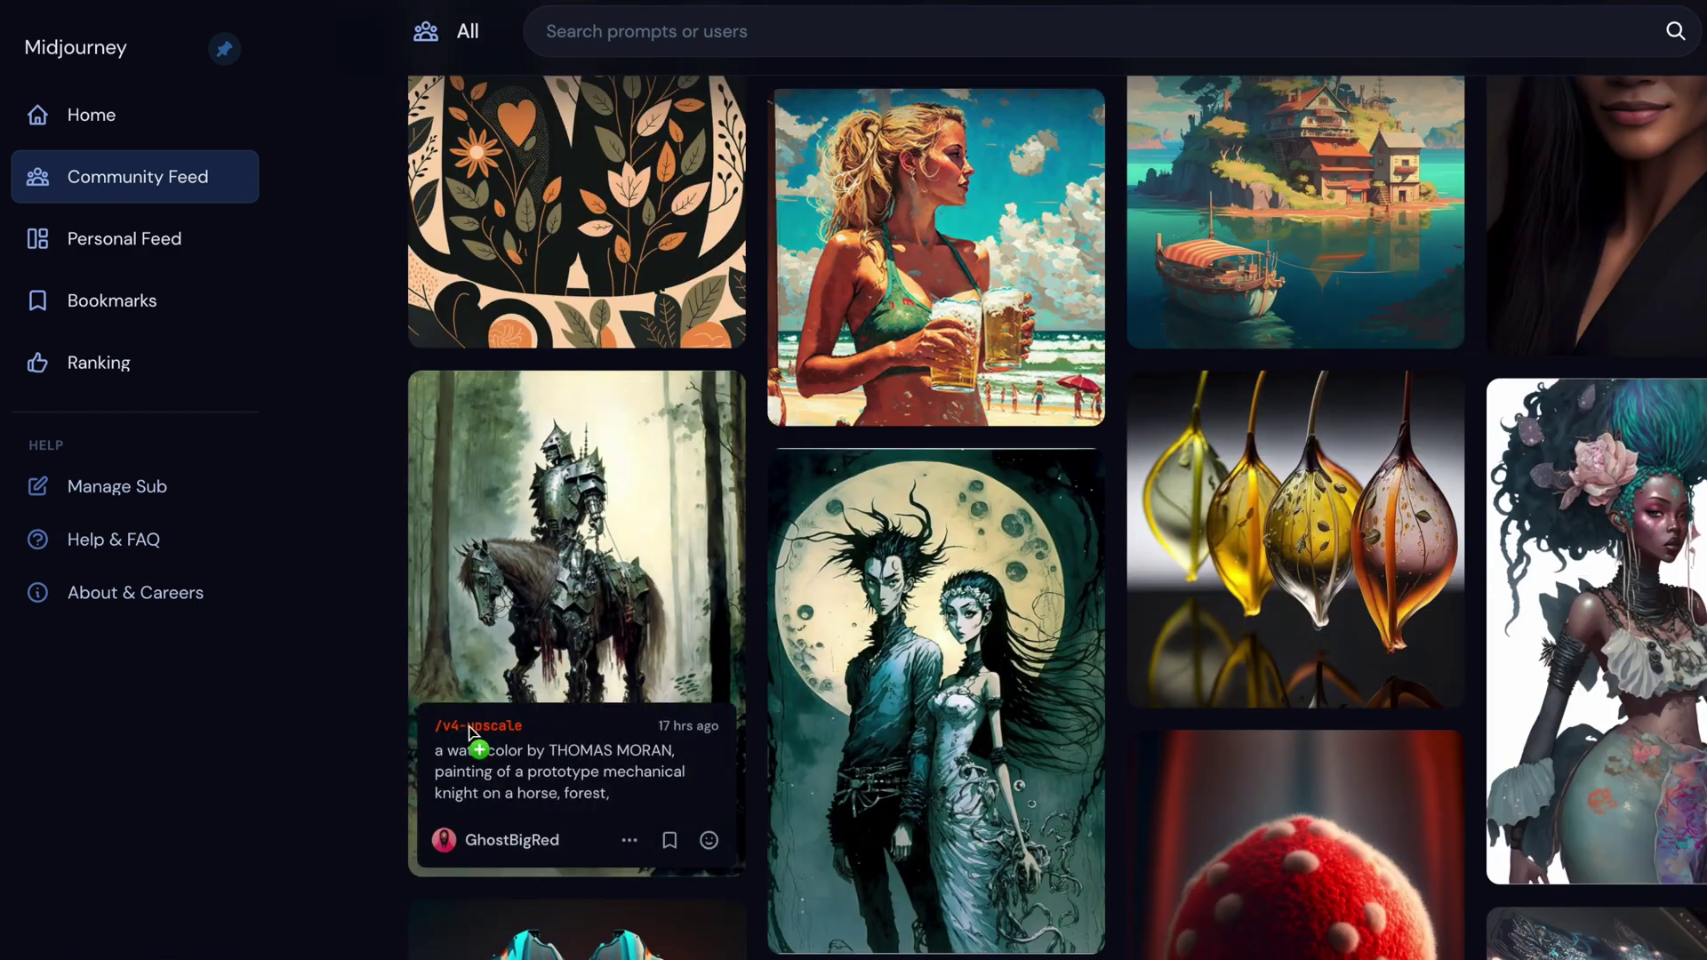
scroll(469, 729, "down", 9)
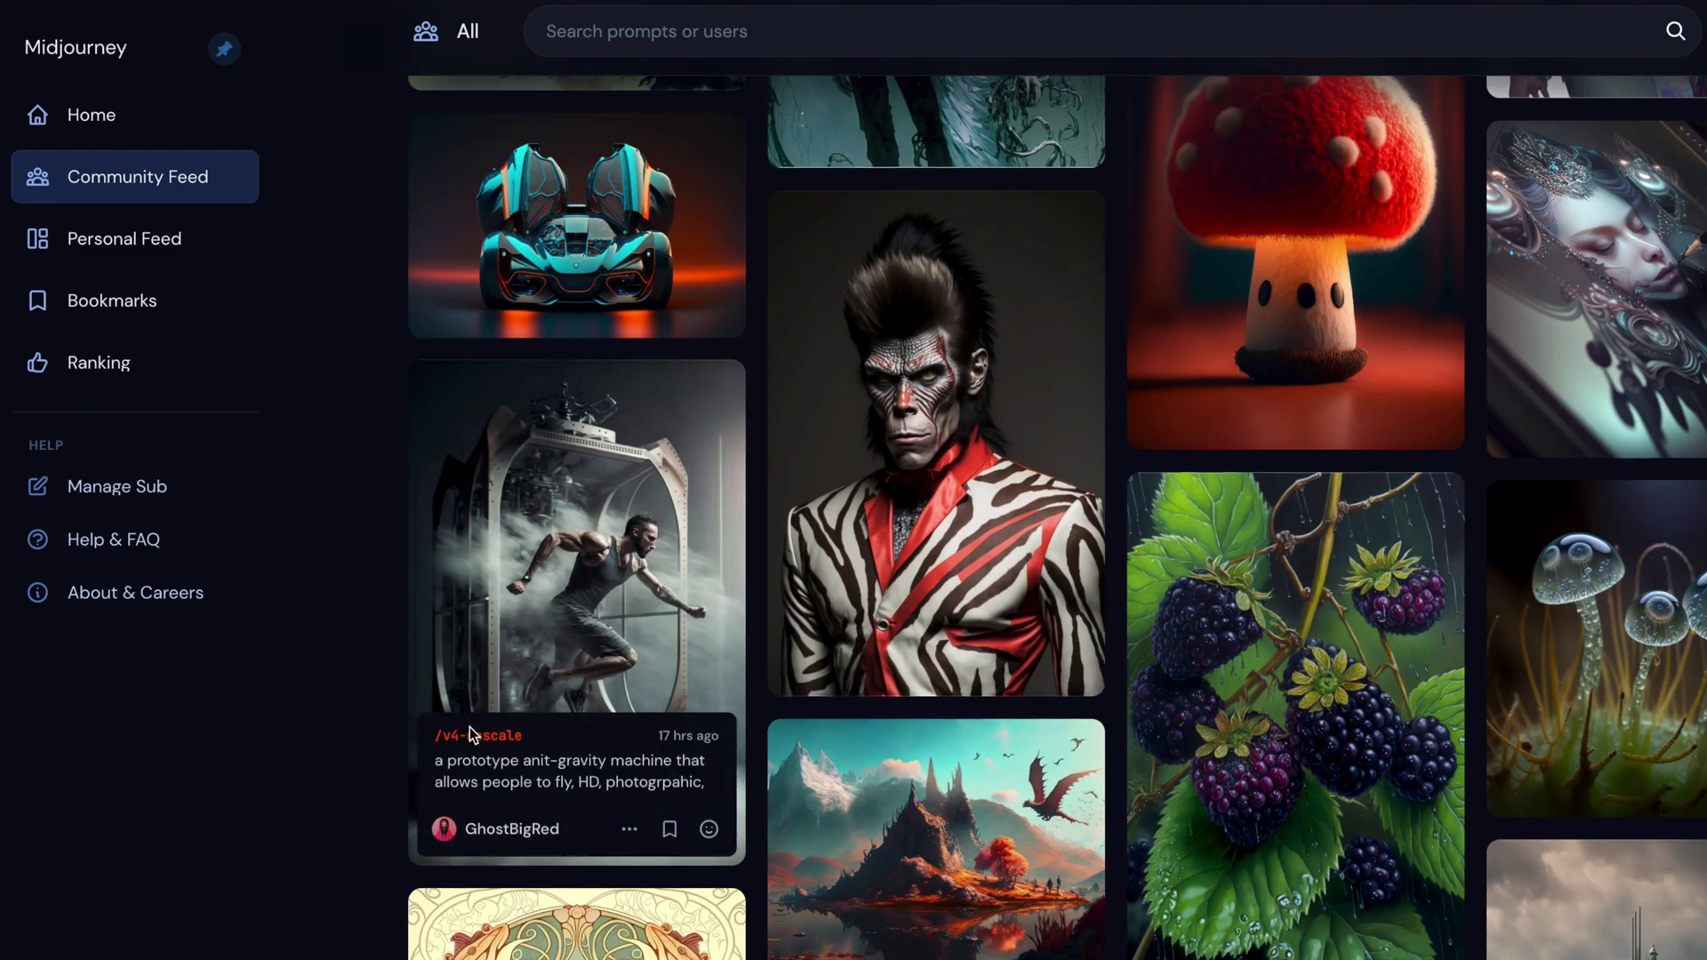
scroll(469, 735, "down", 10)
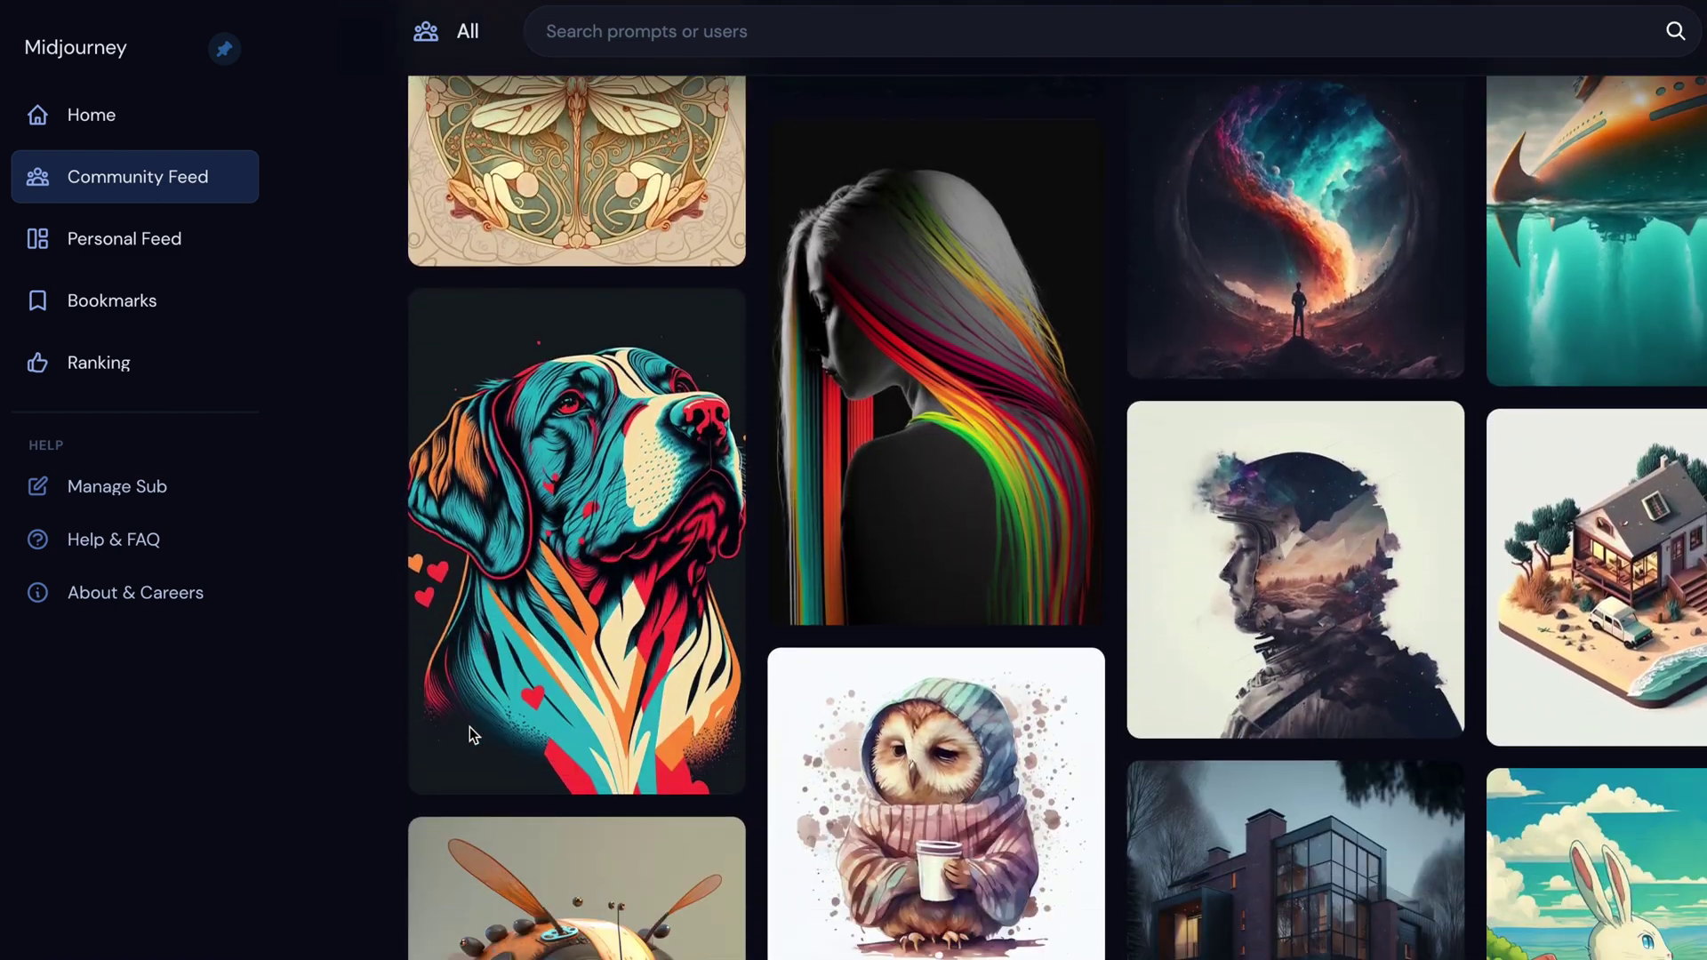
scroll(469, 731, "down", 4)
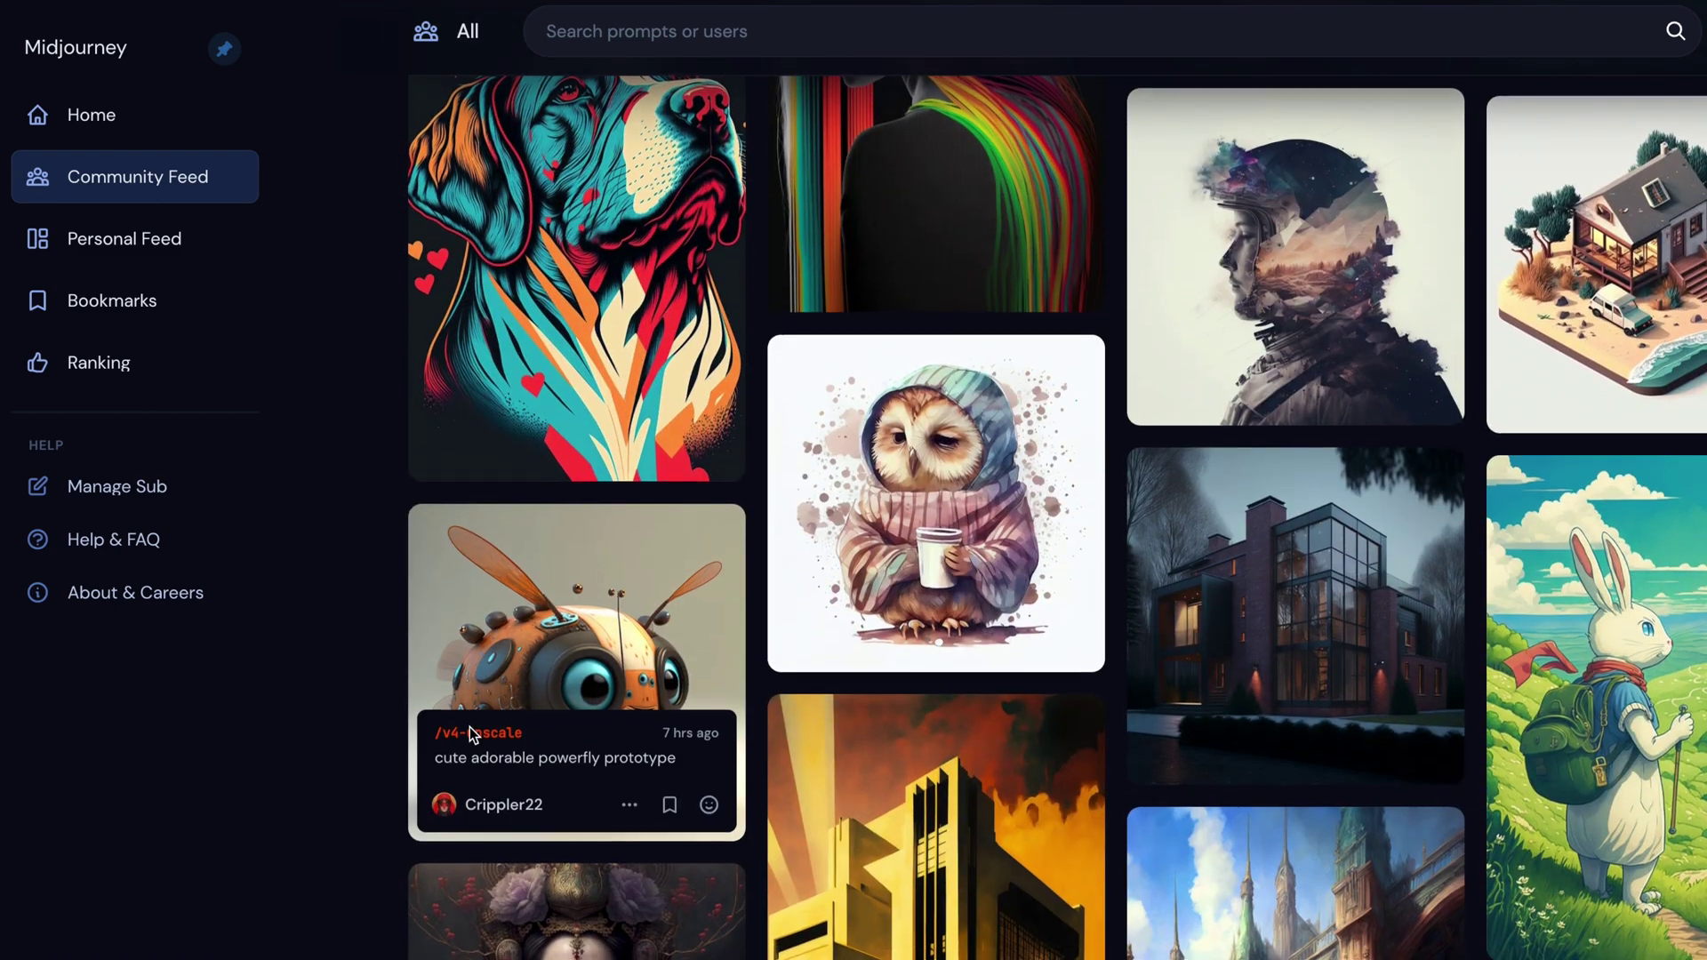
scroll(470, 731, "down", 2)
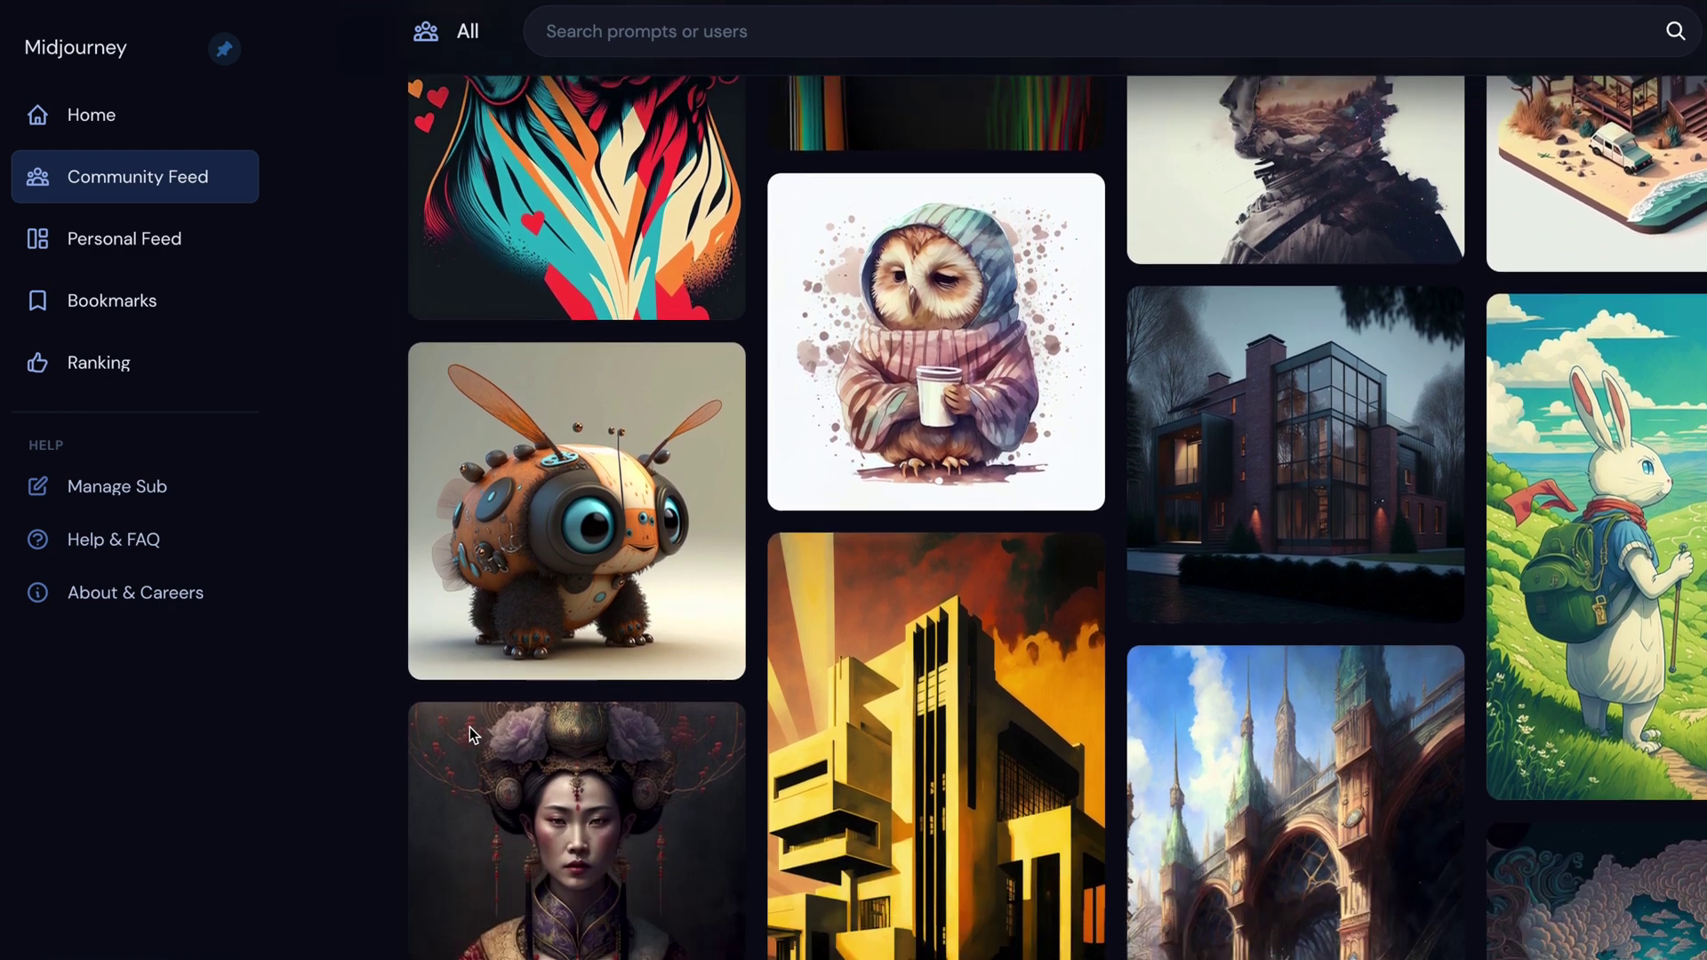
scroll(472, 734, "down", 4)
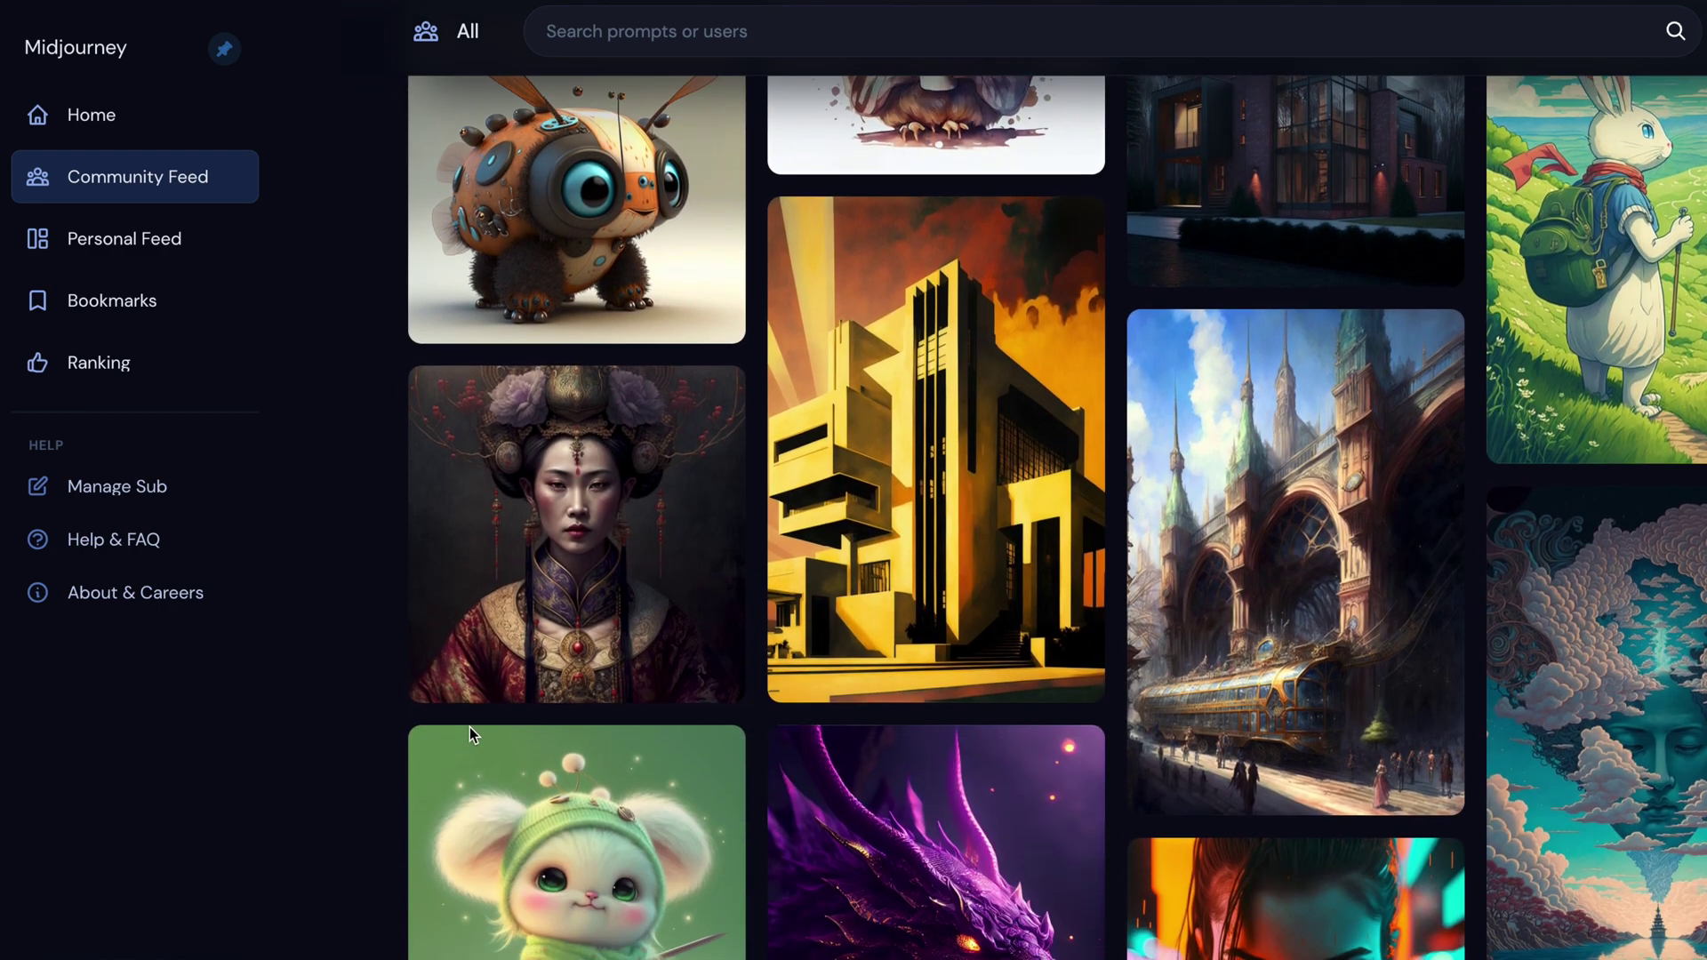
scroll(470, 730, "down", 5)
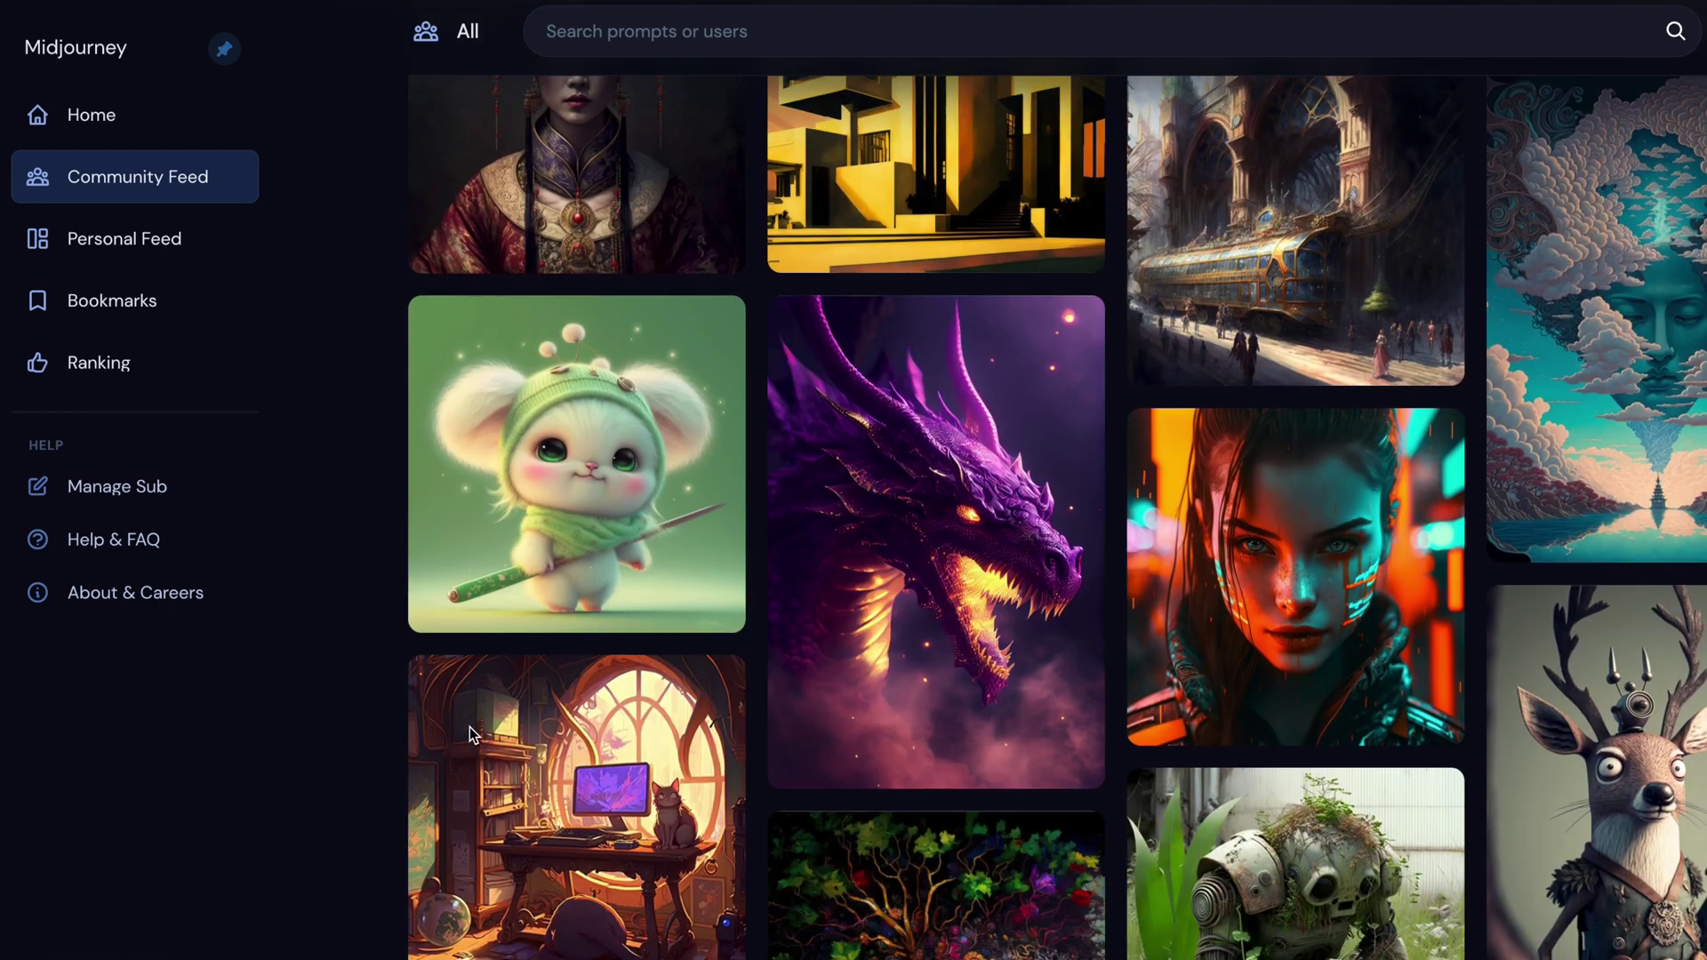
scroll(470, 728, "down", 2)
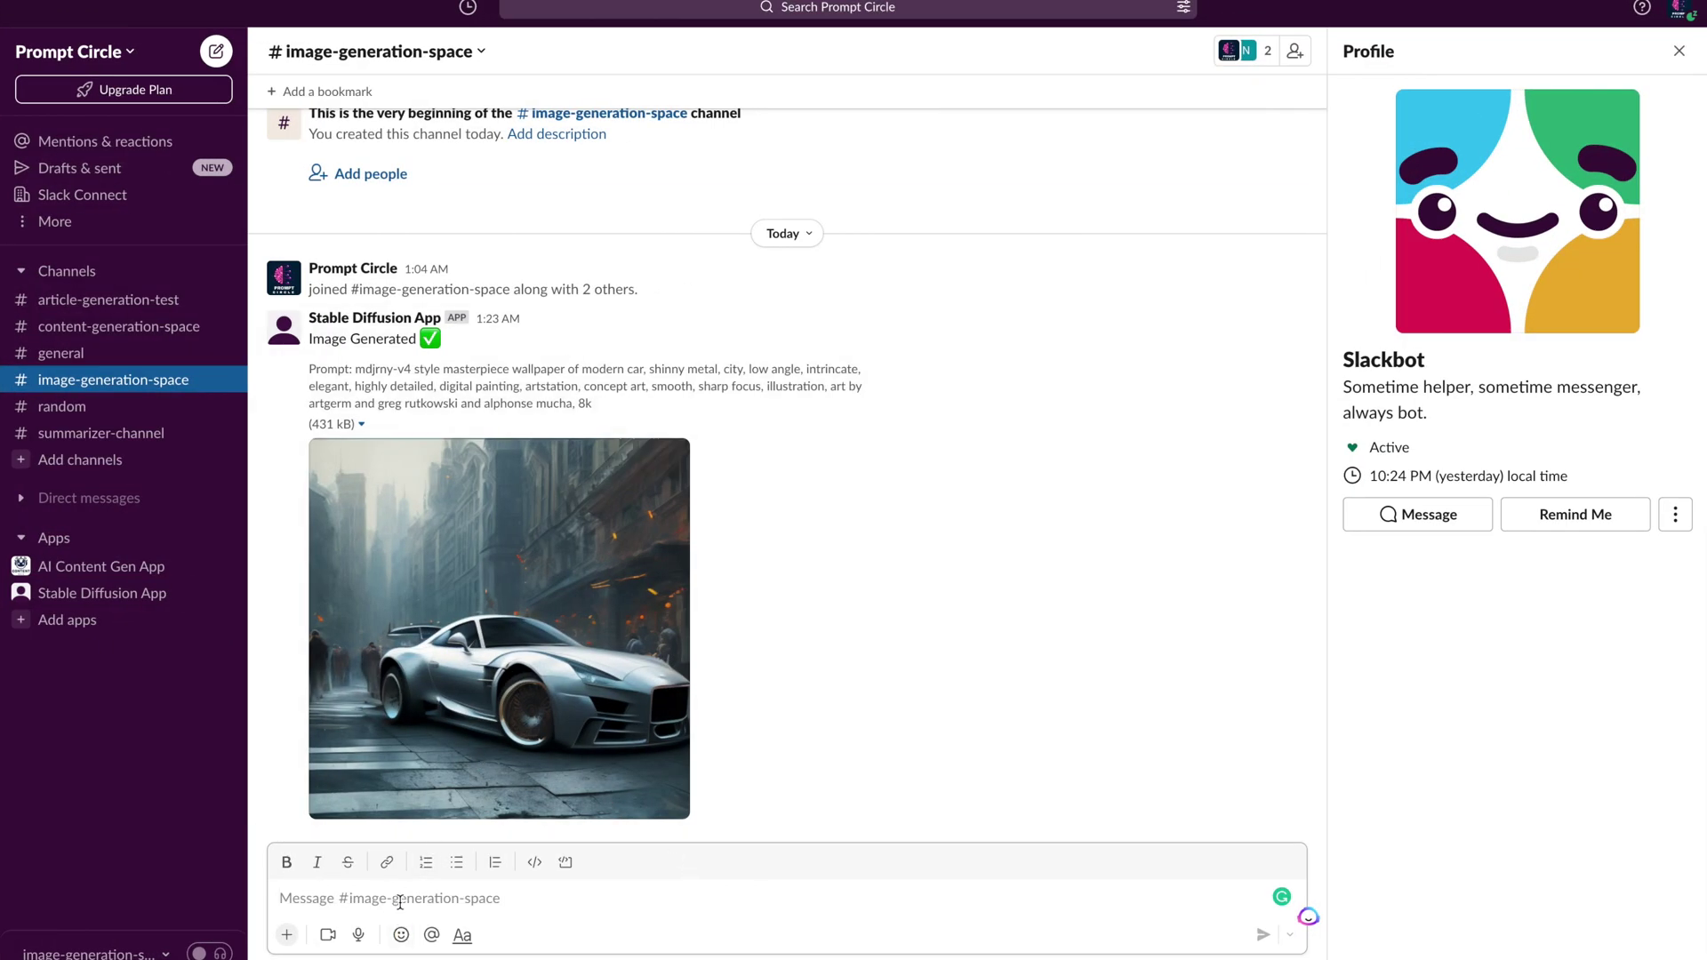
Step: Switch to Slack and send the /create-image command with a pasted image prompt in the image-generation-space channel
left_click(286, 934)
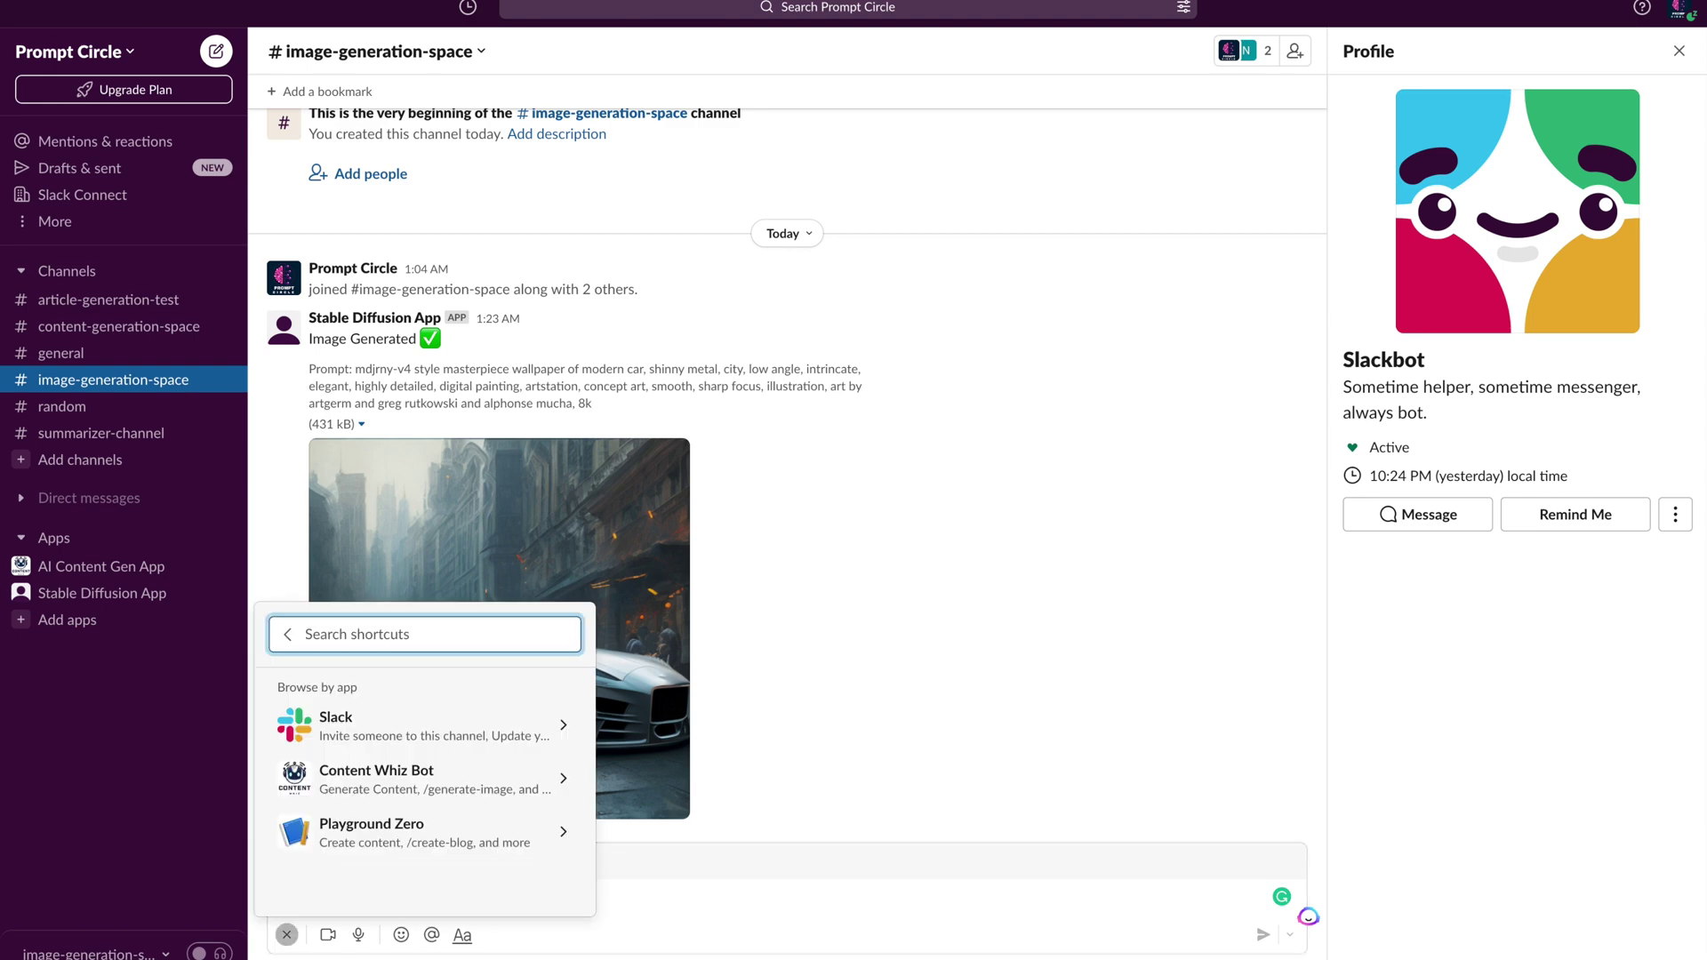
type("cre")
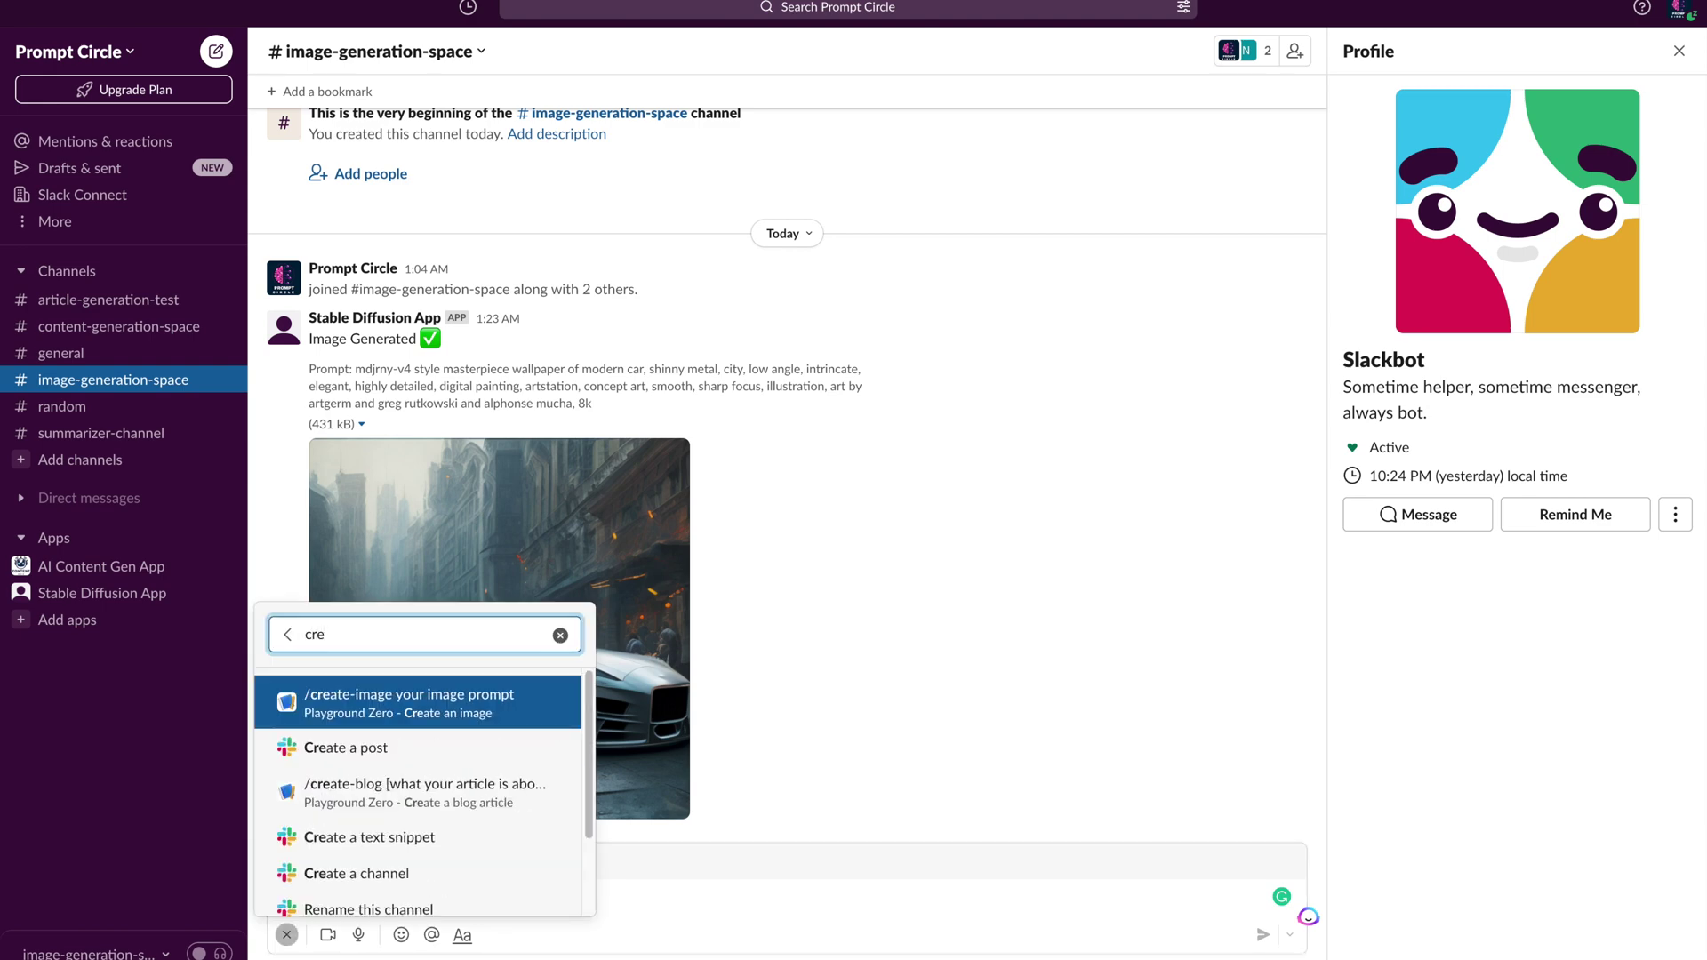
key("Return")
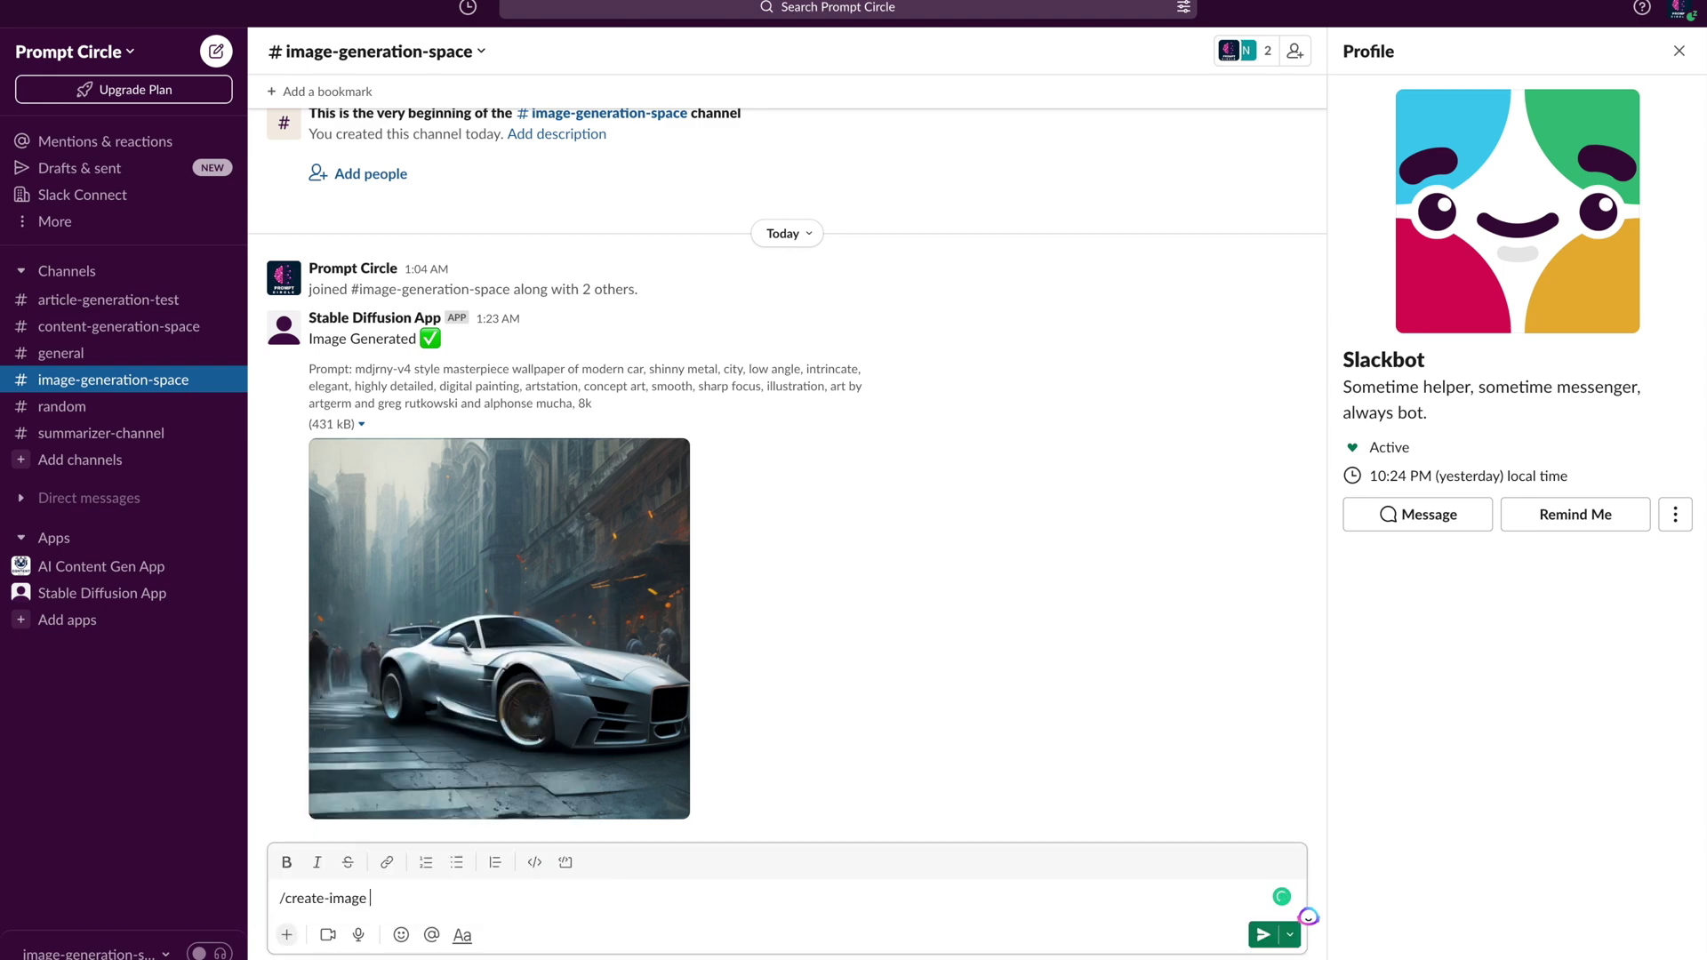
right_click(382, 900)
left_click(461, 778)
key("Return")
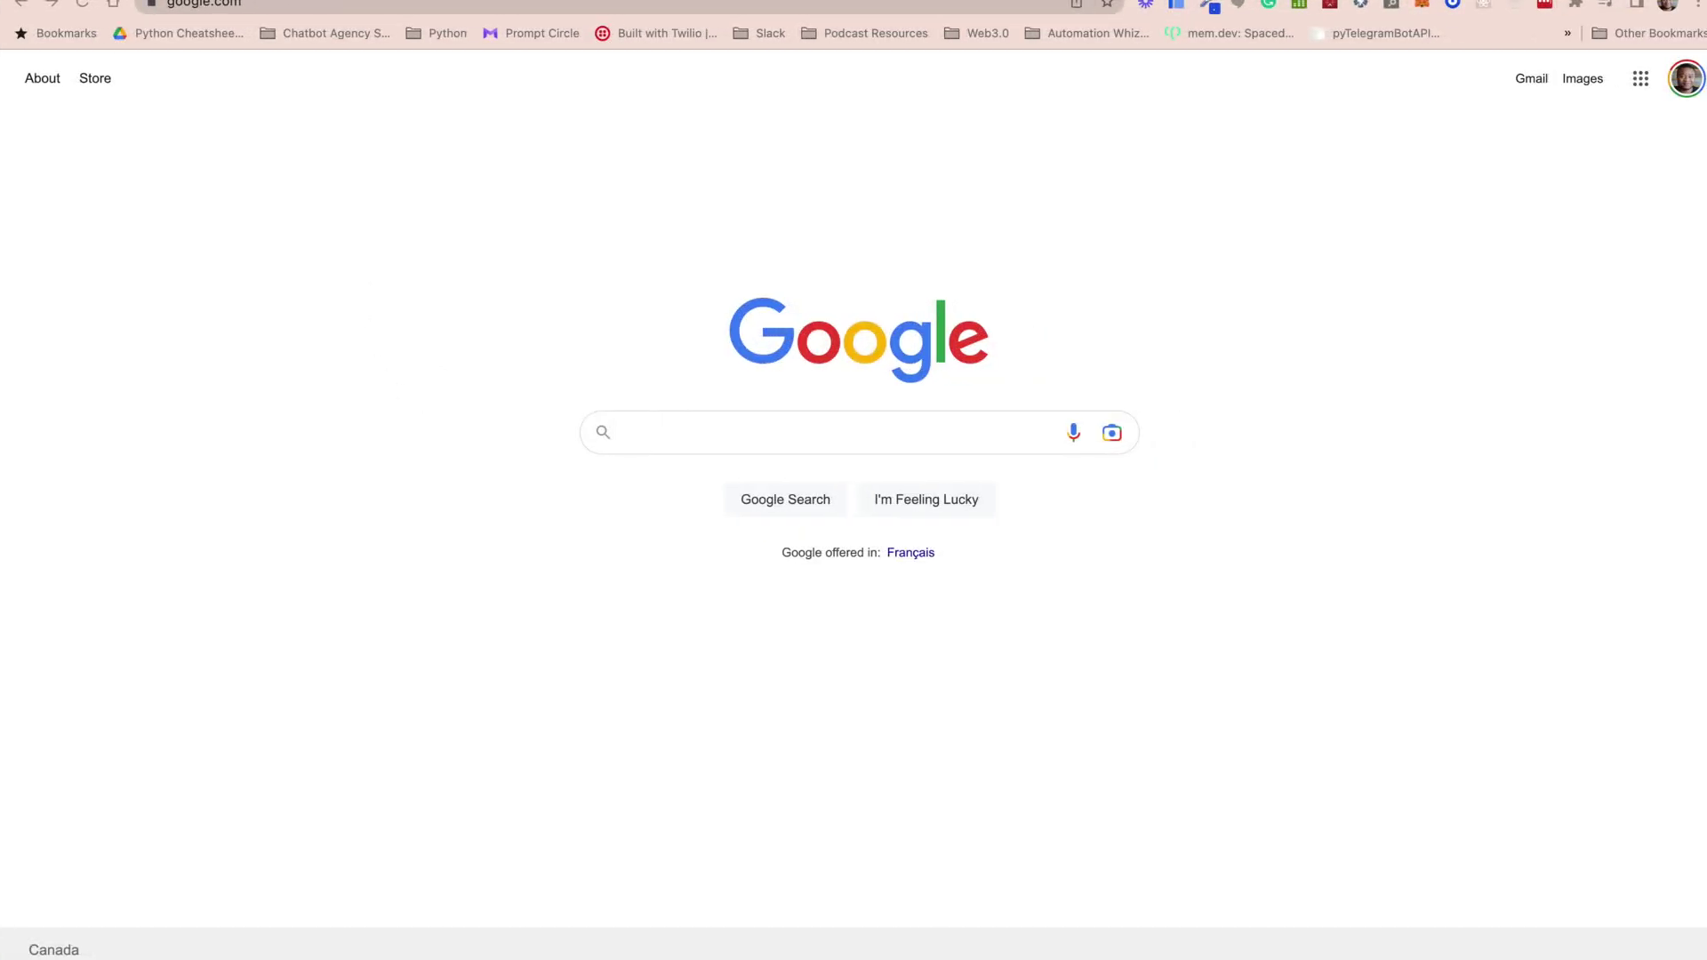
Step: Switch to the browser and open the Slack apps page at api.slack.com/apps
left_click(233, 2)
type("ap")
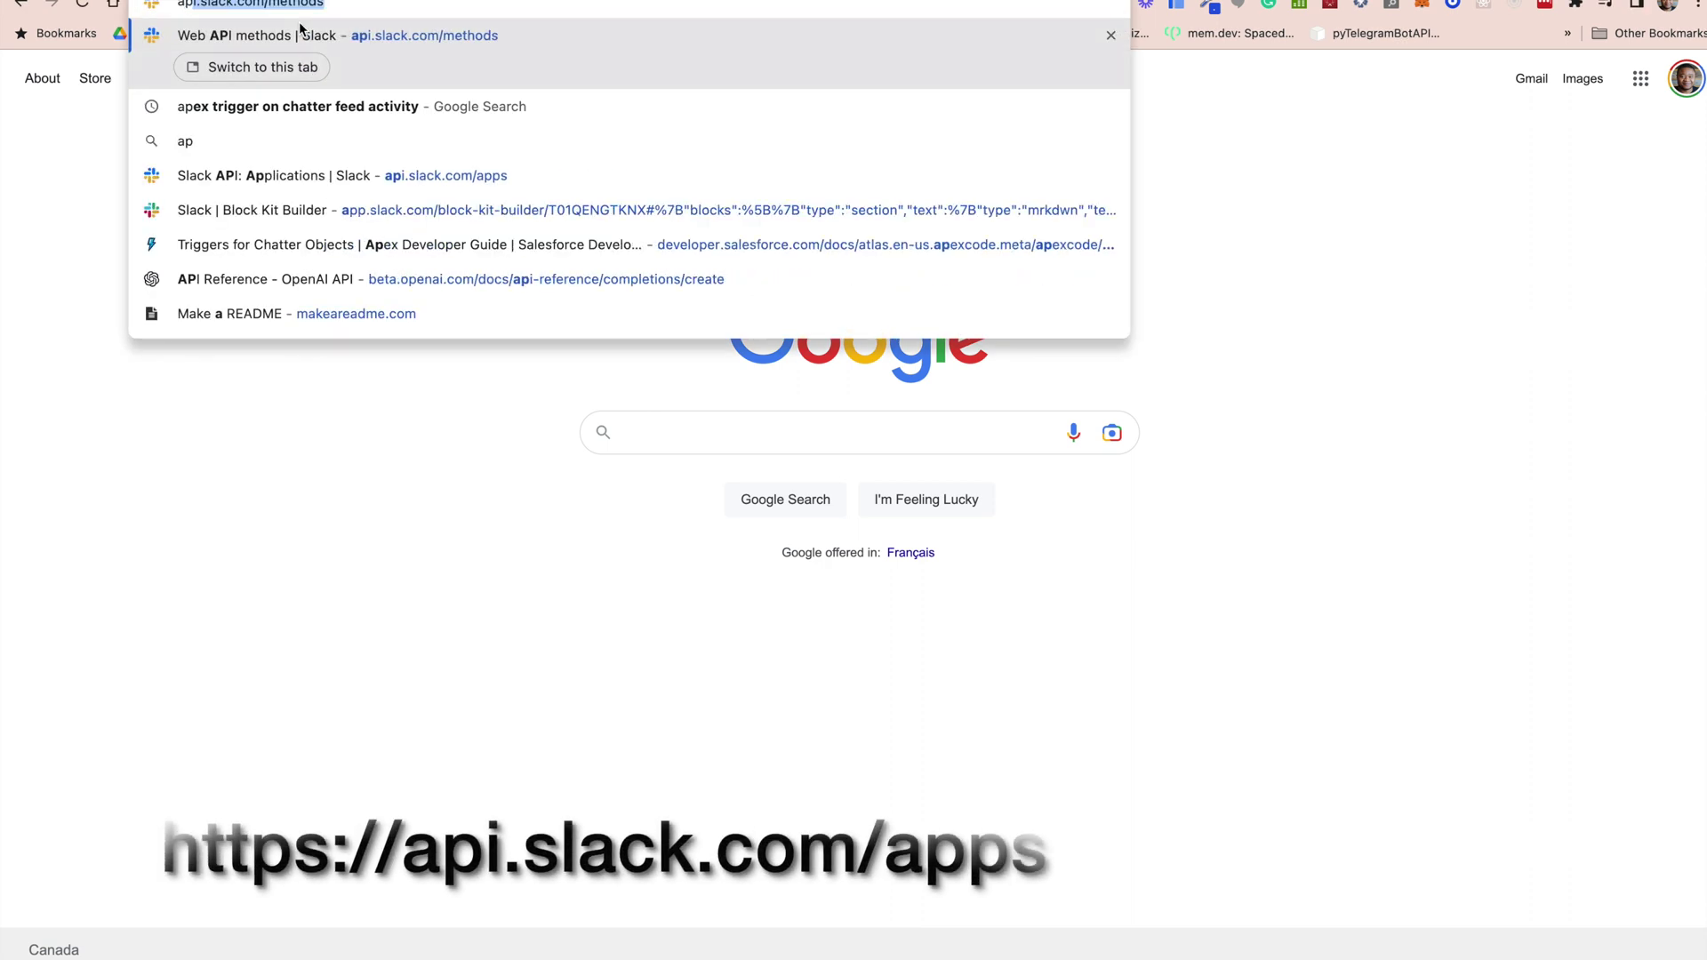
type("i.")
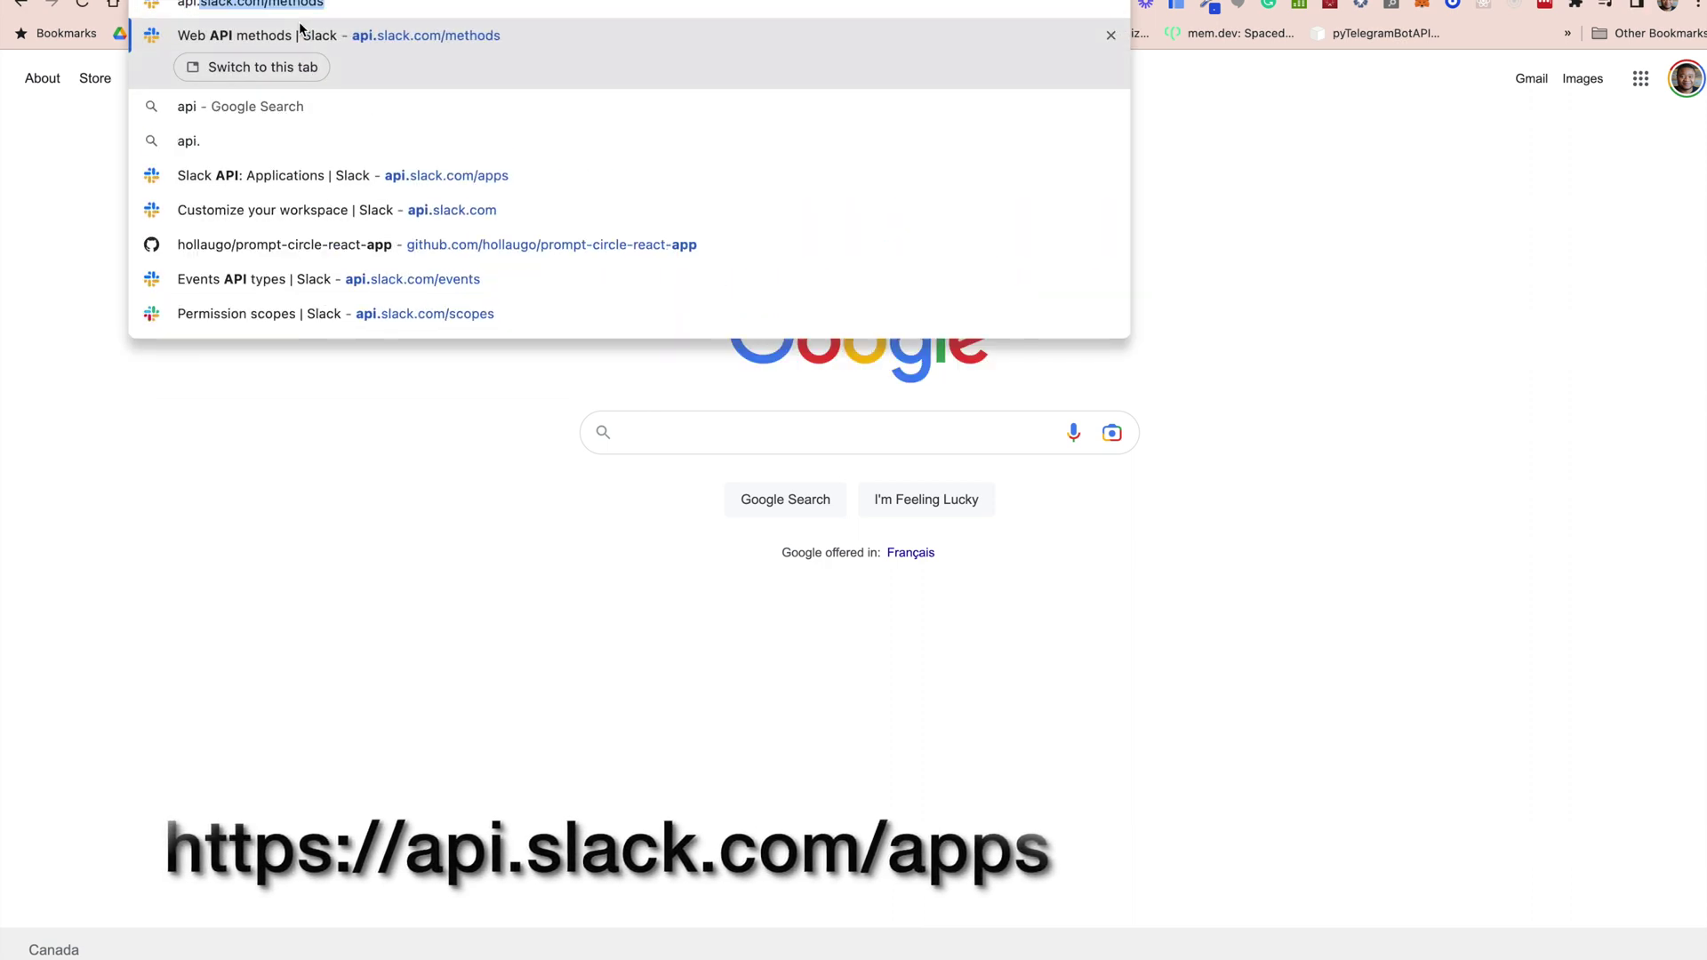
type("slacl")
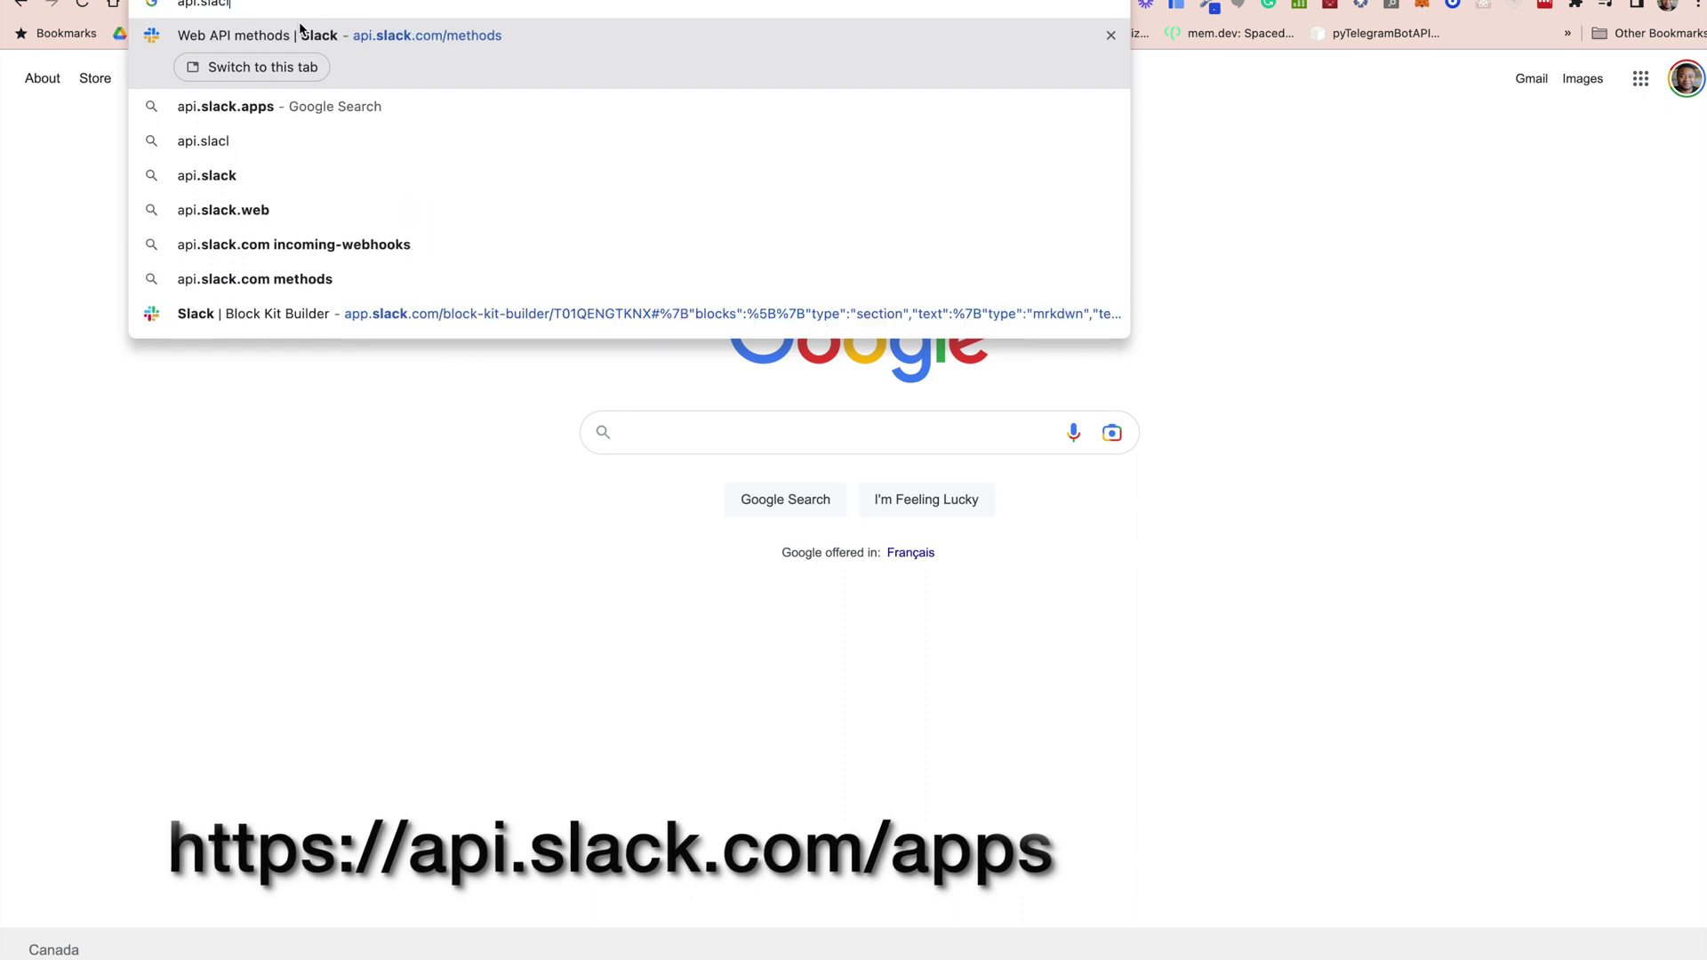
key("BackSpace")
type("k.")
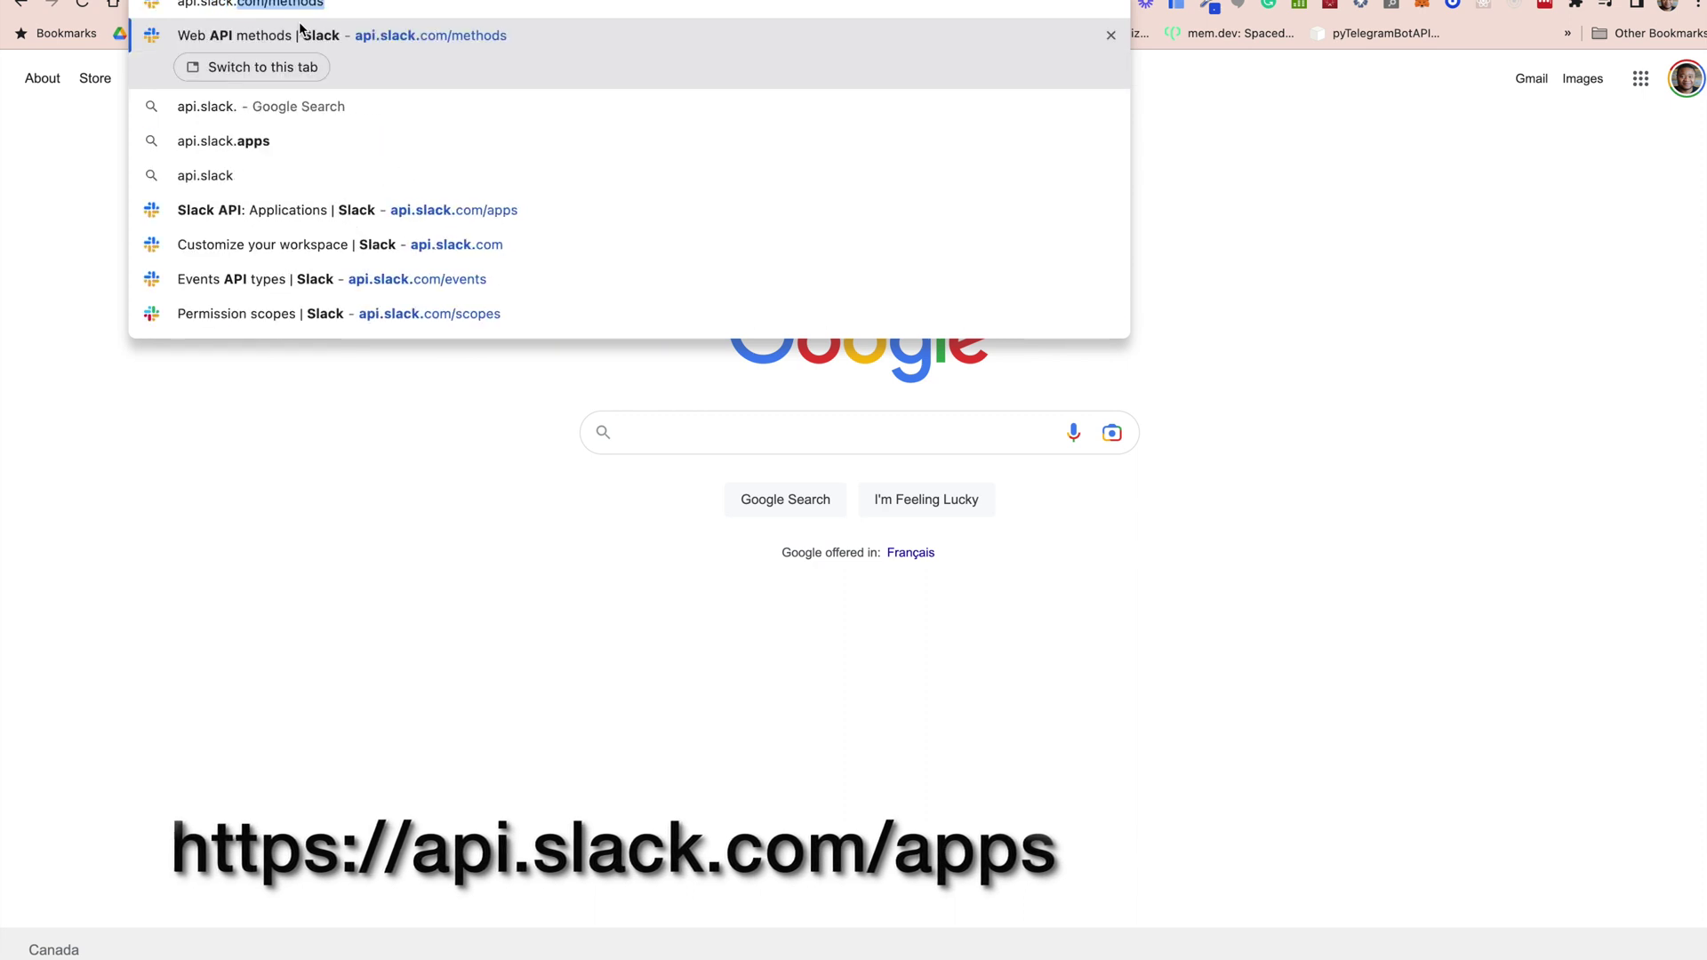
type("com/apps")
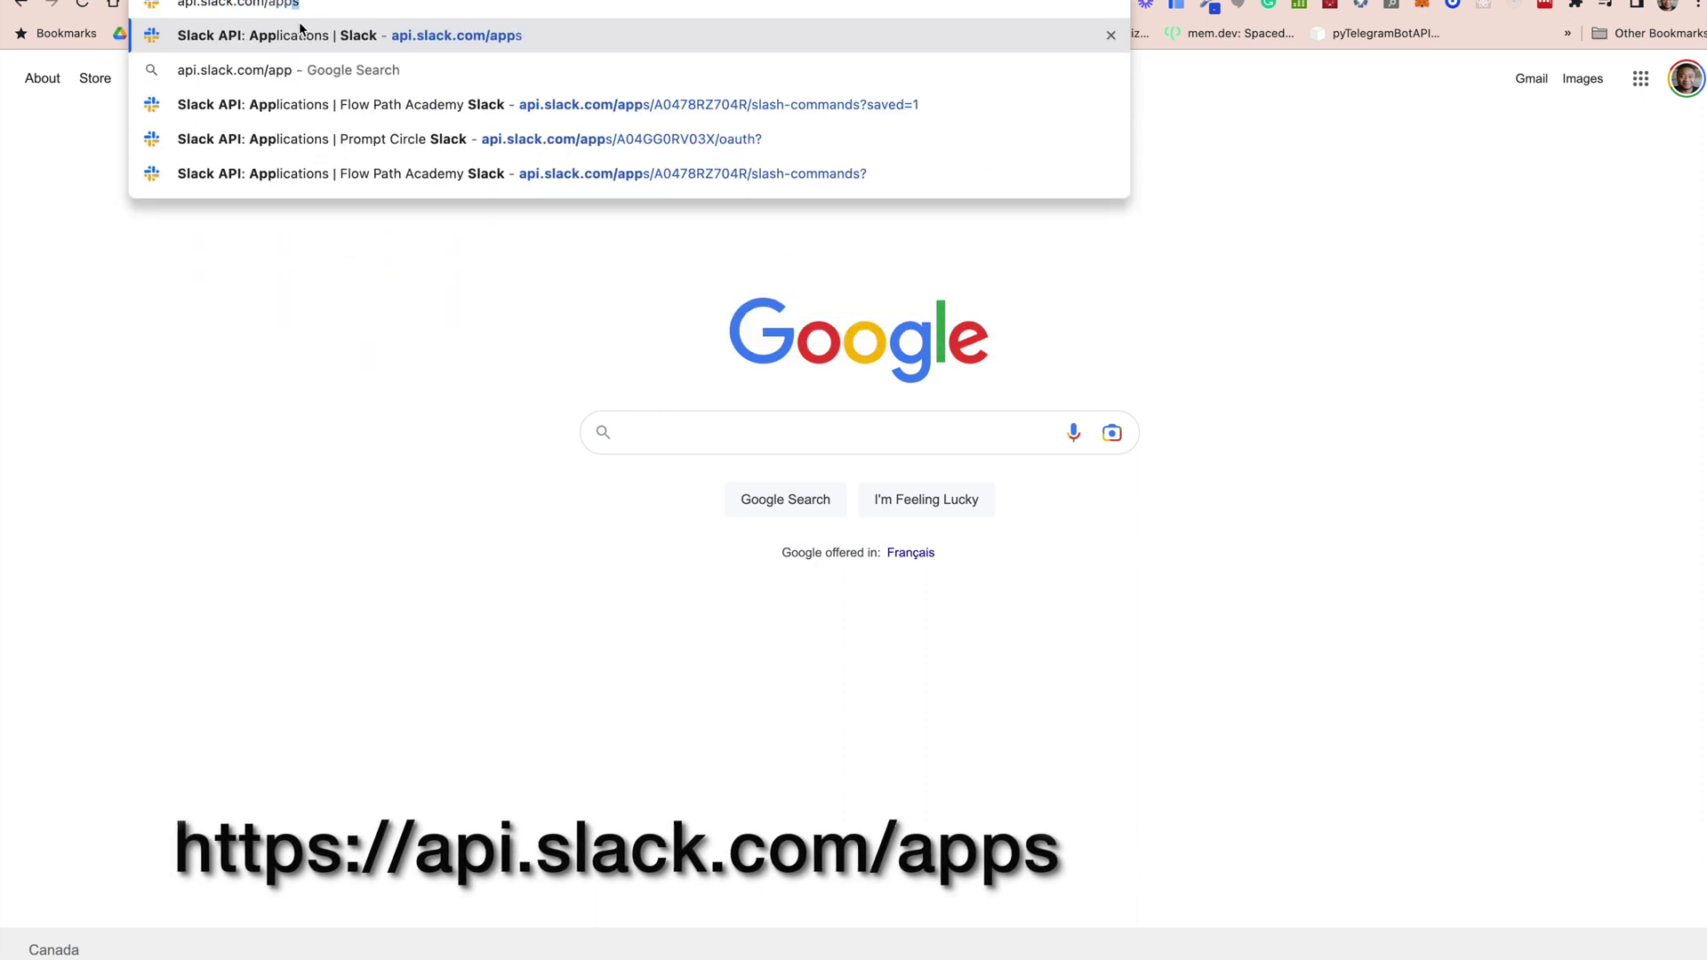
key("Return")
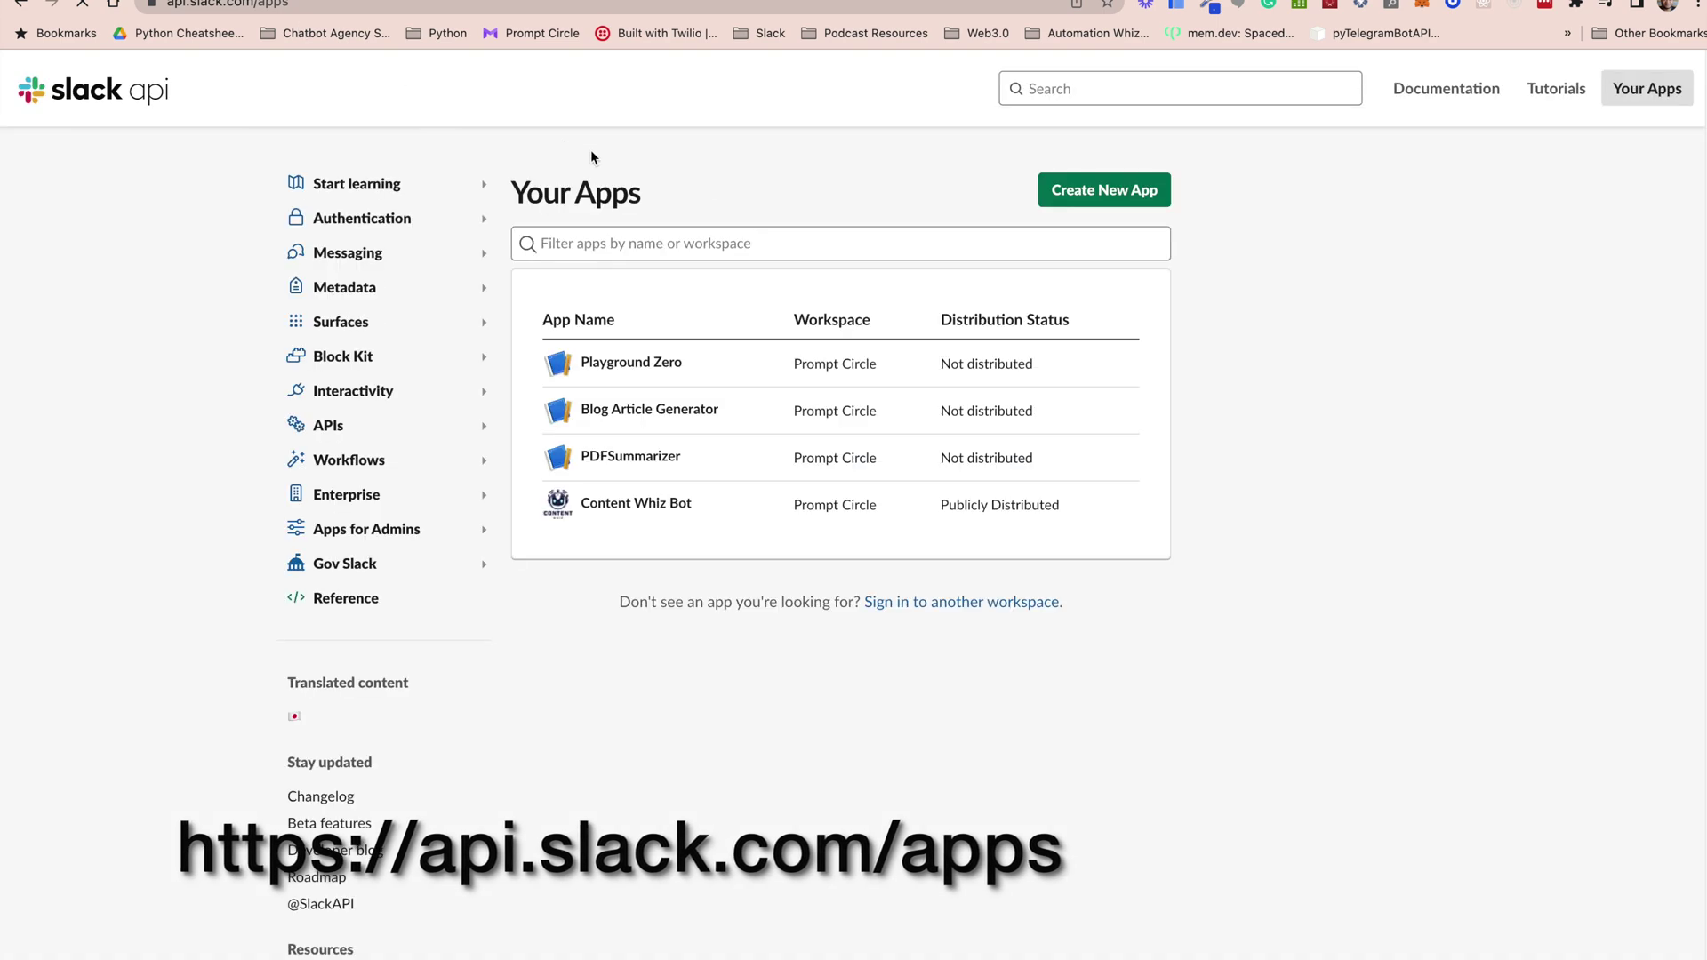
Step: Create a new Slack app named "Stable Diffusion App" in the Prompt Circle workspace
left_click(1105, 186)
left_click(747, 500)
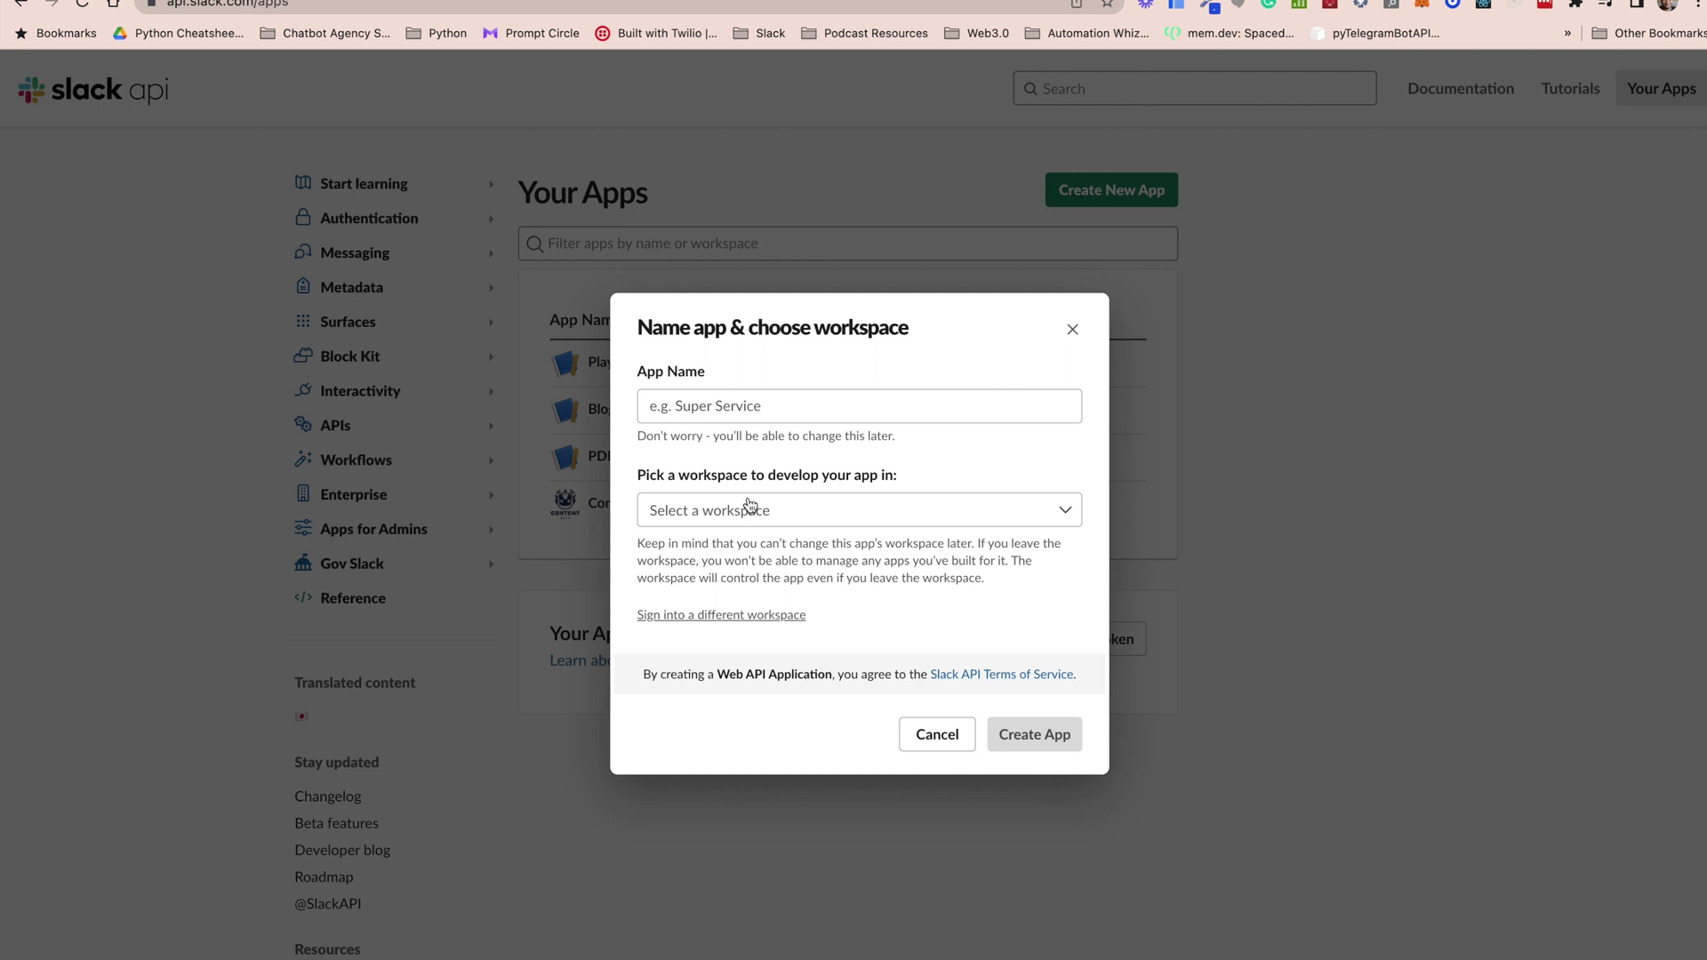
left_click(730, 402)
type("Stable Diffusion App")
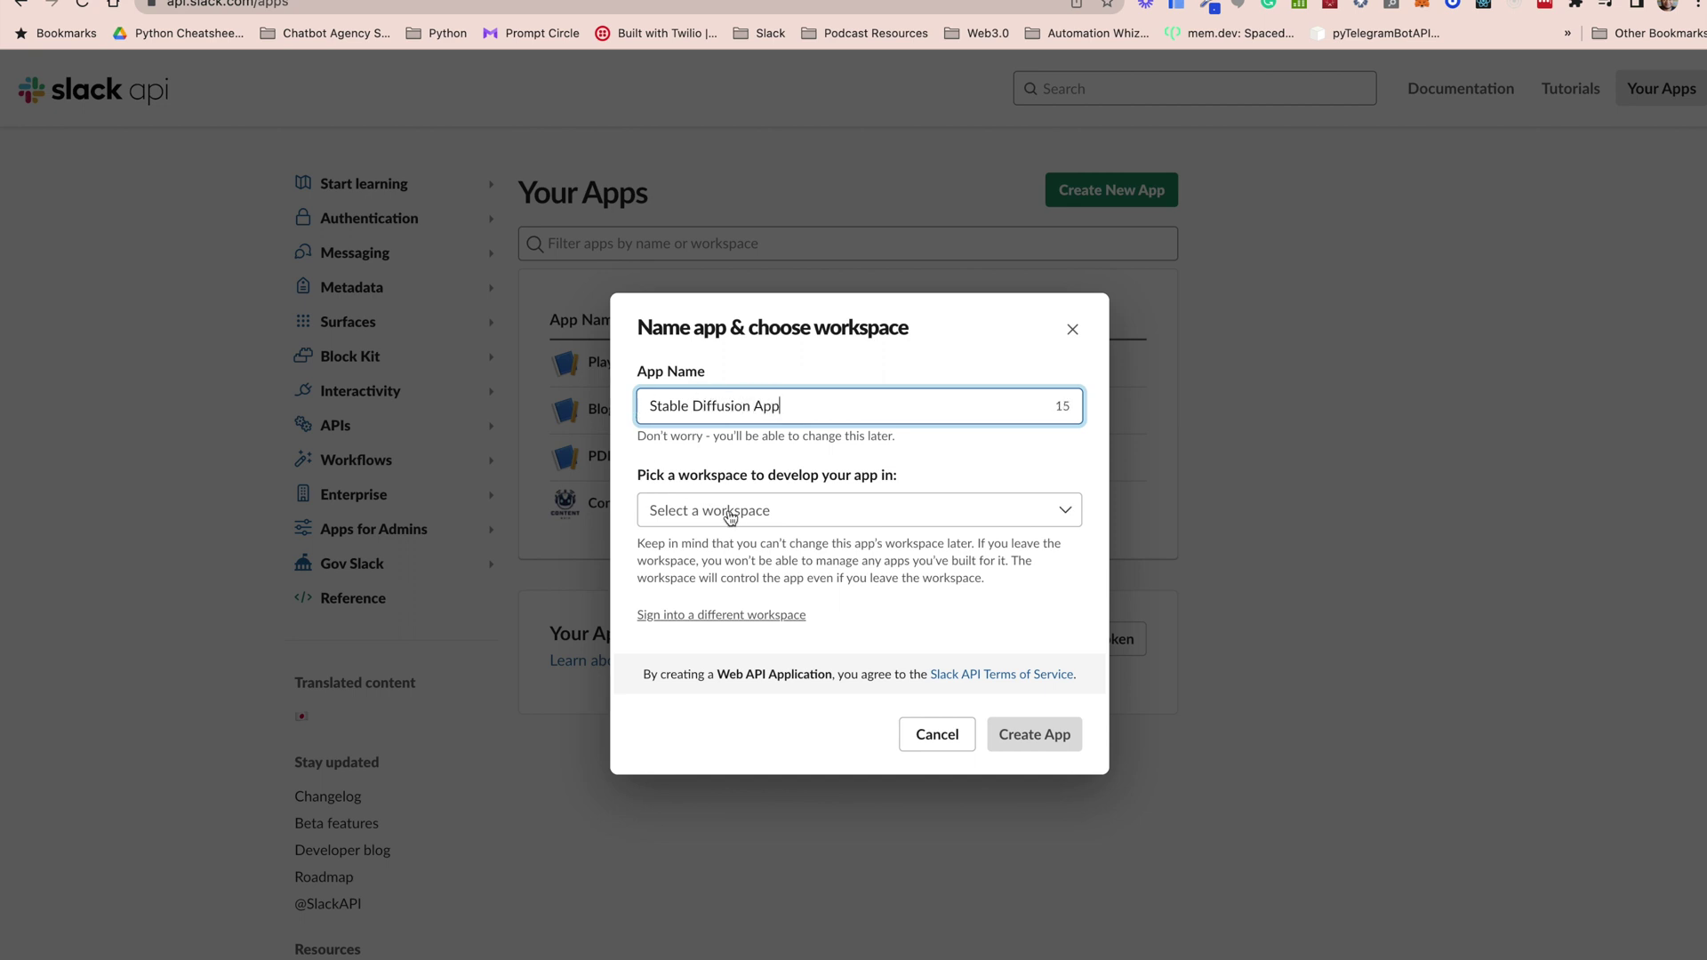
left_click(729, 516)
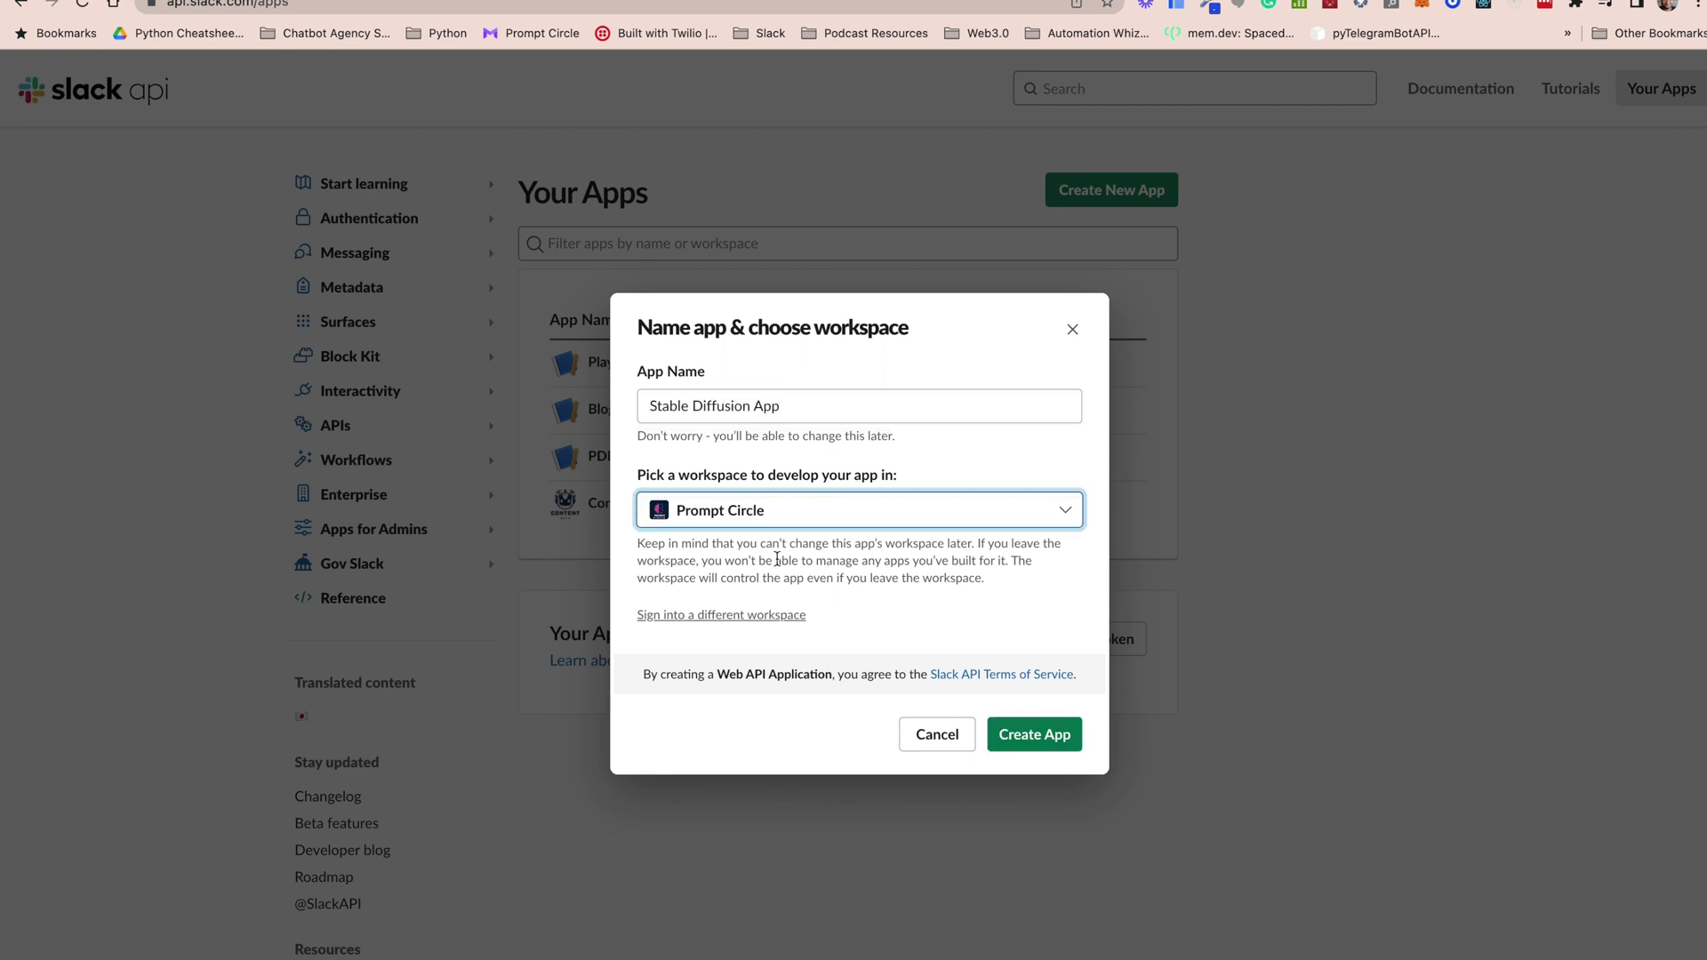
left_click(1047, 745)
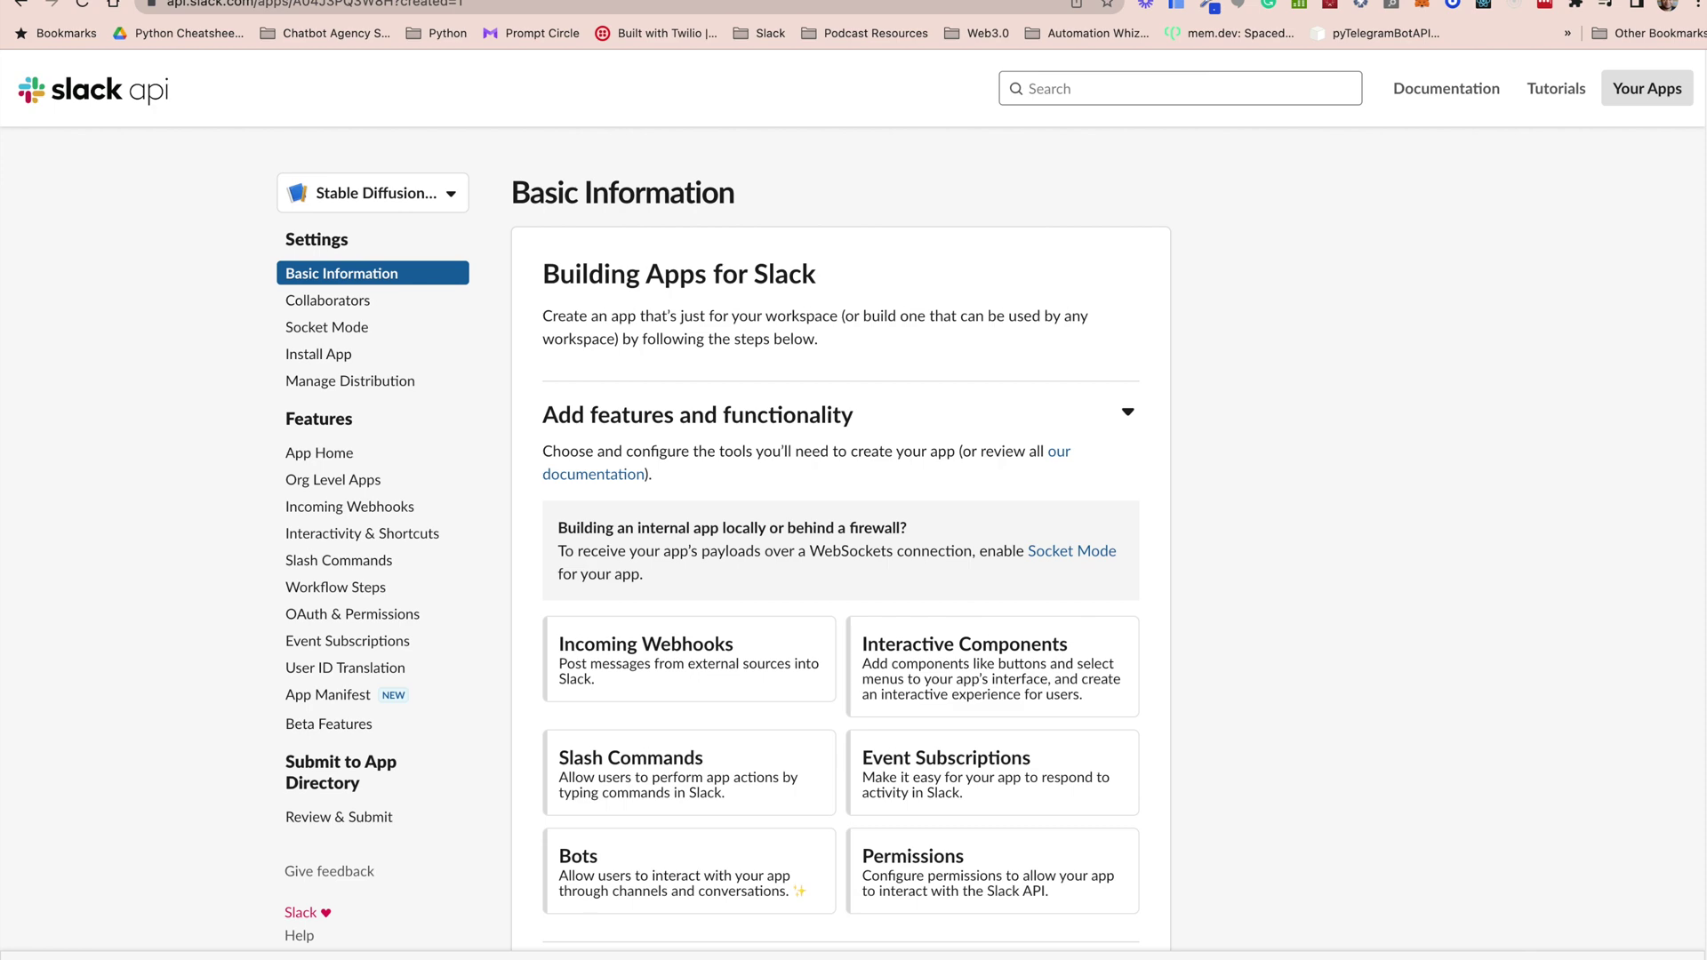
Step: Add the chat:write scope to the bot token scopes in the app's OAuth & Permissions settings
left_click(366, 622)
scroll(1042, 612, "down", 10)
scroll(1042, 611, "up", 1)
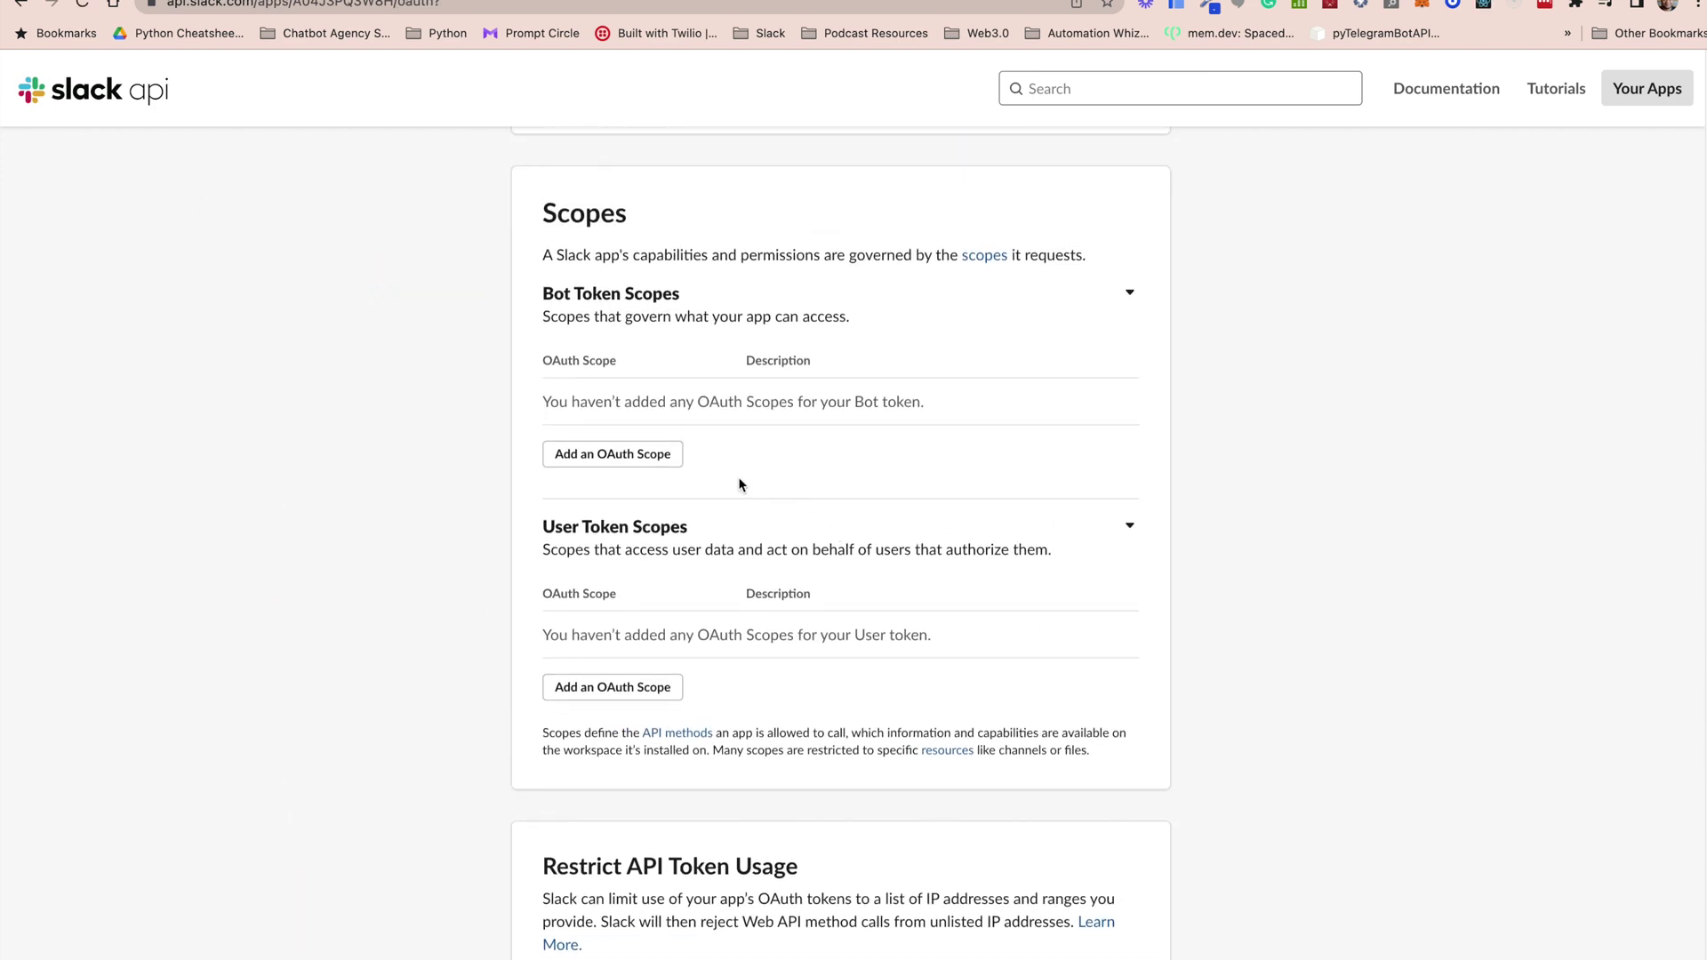
left_click(633, 465)
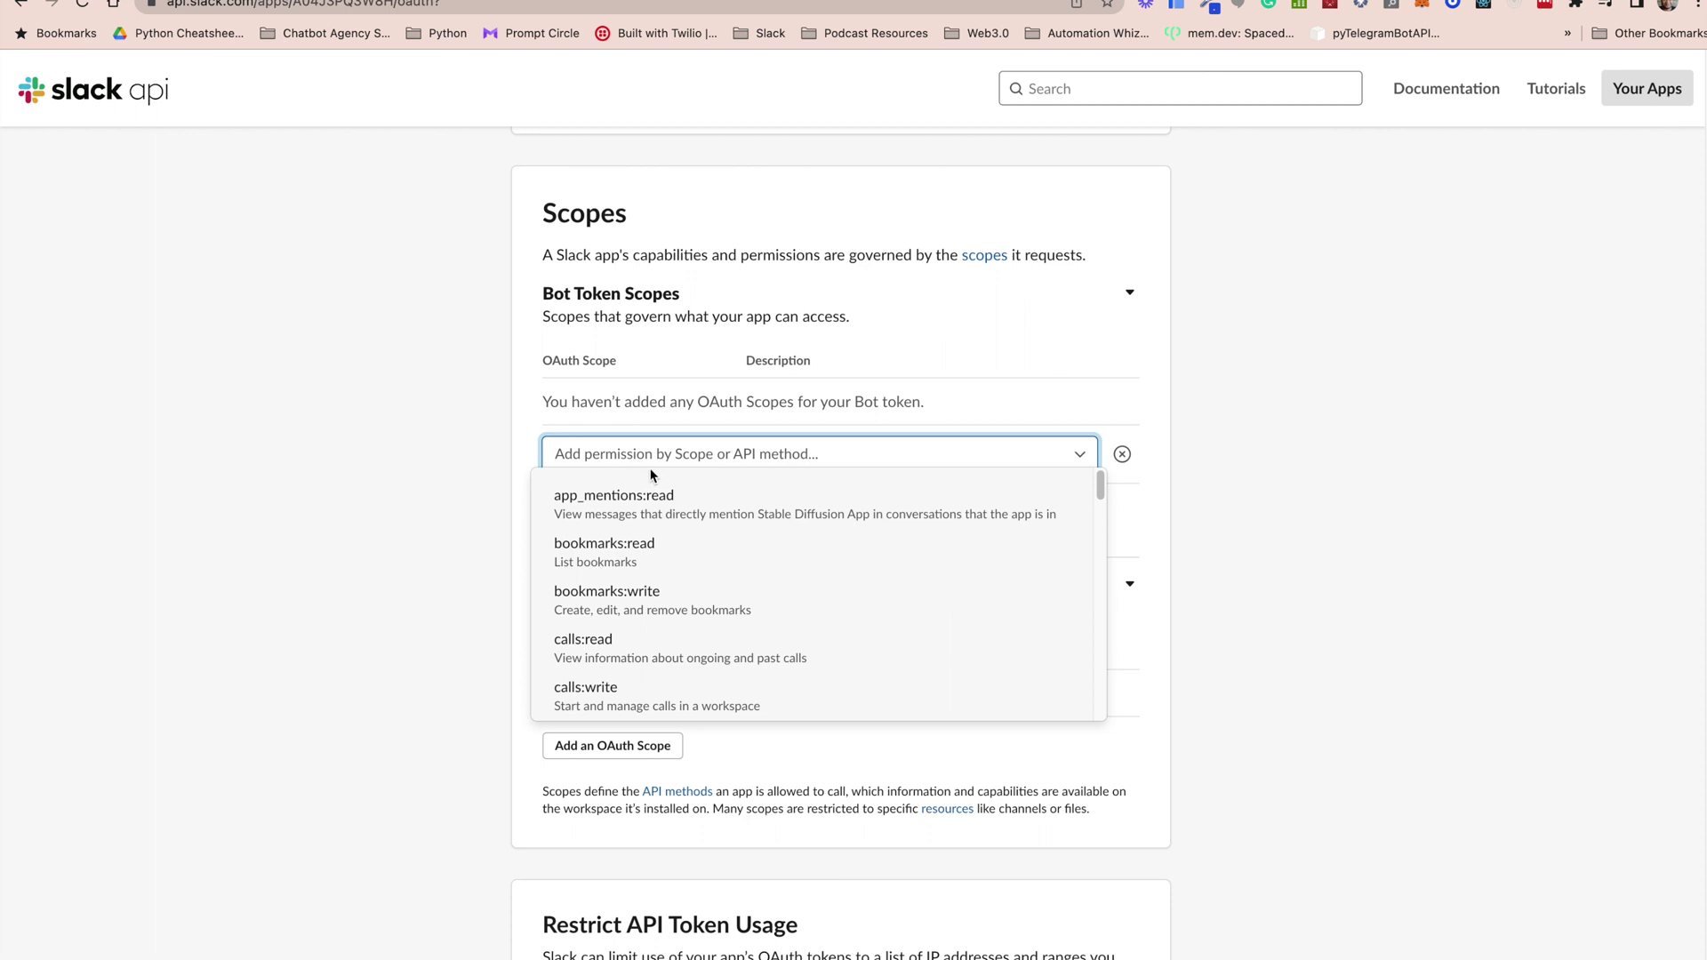
type("chat")
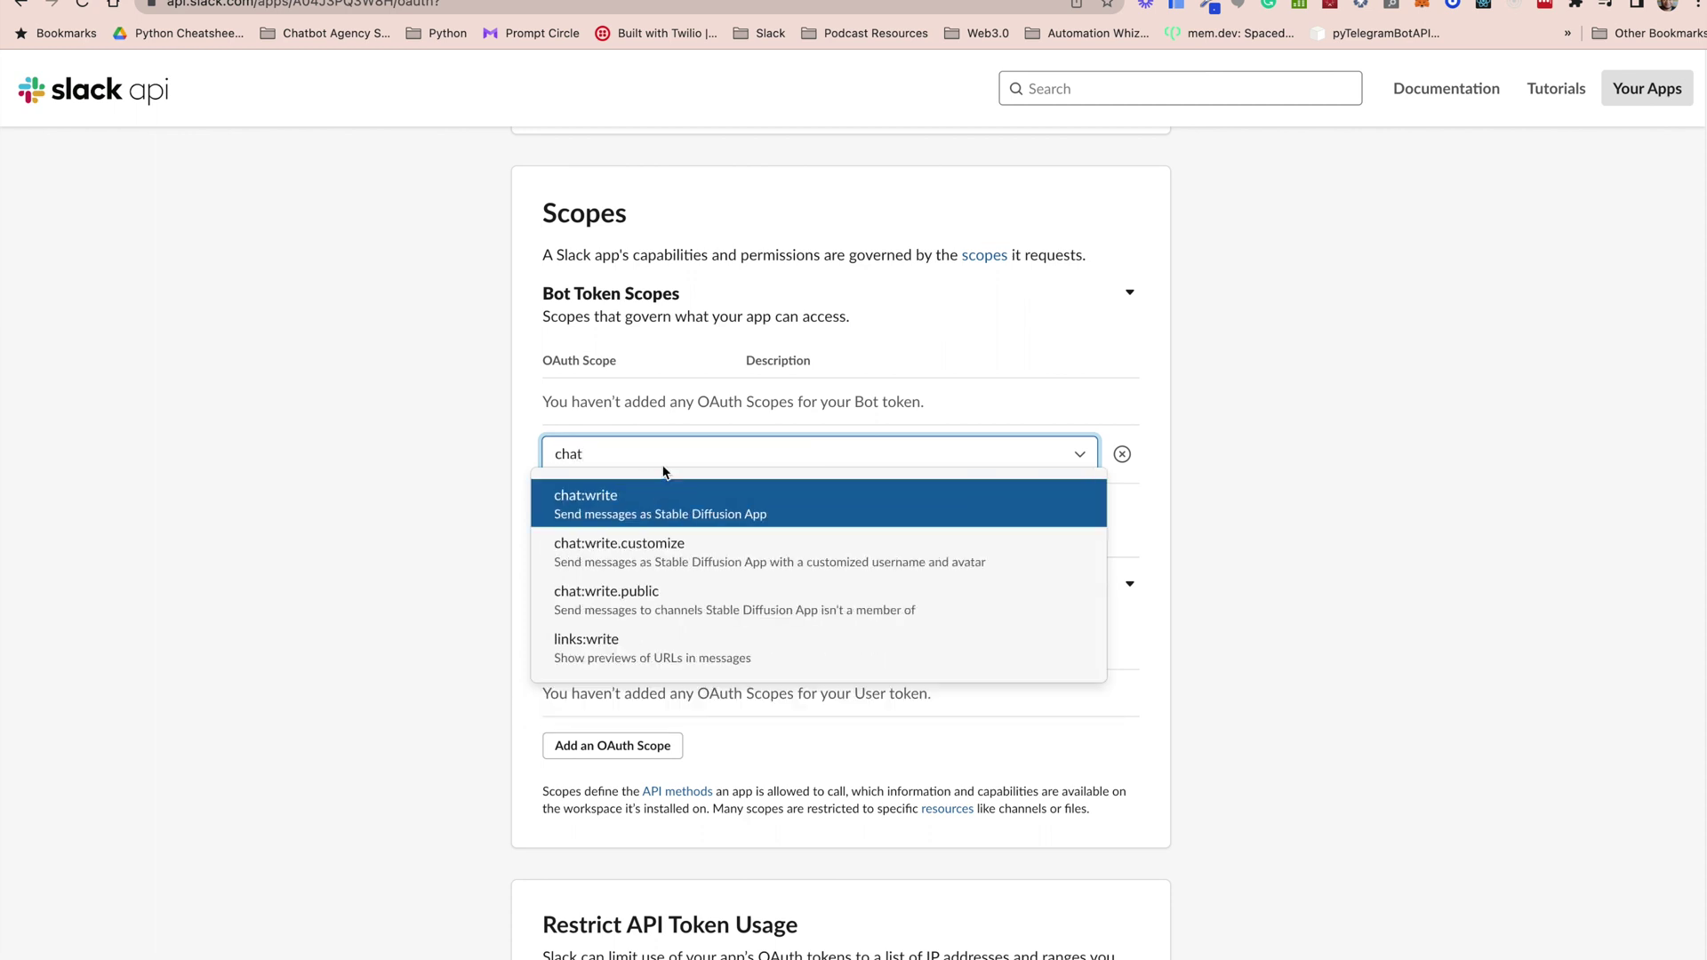
left_click(674, 507)
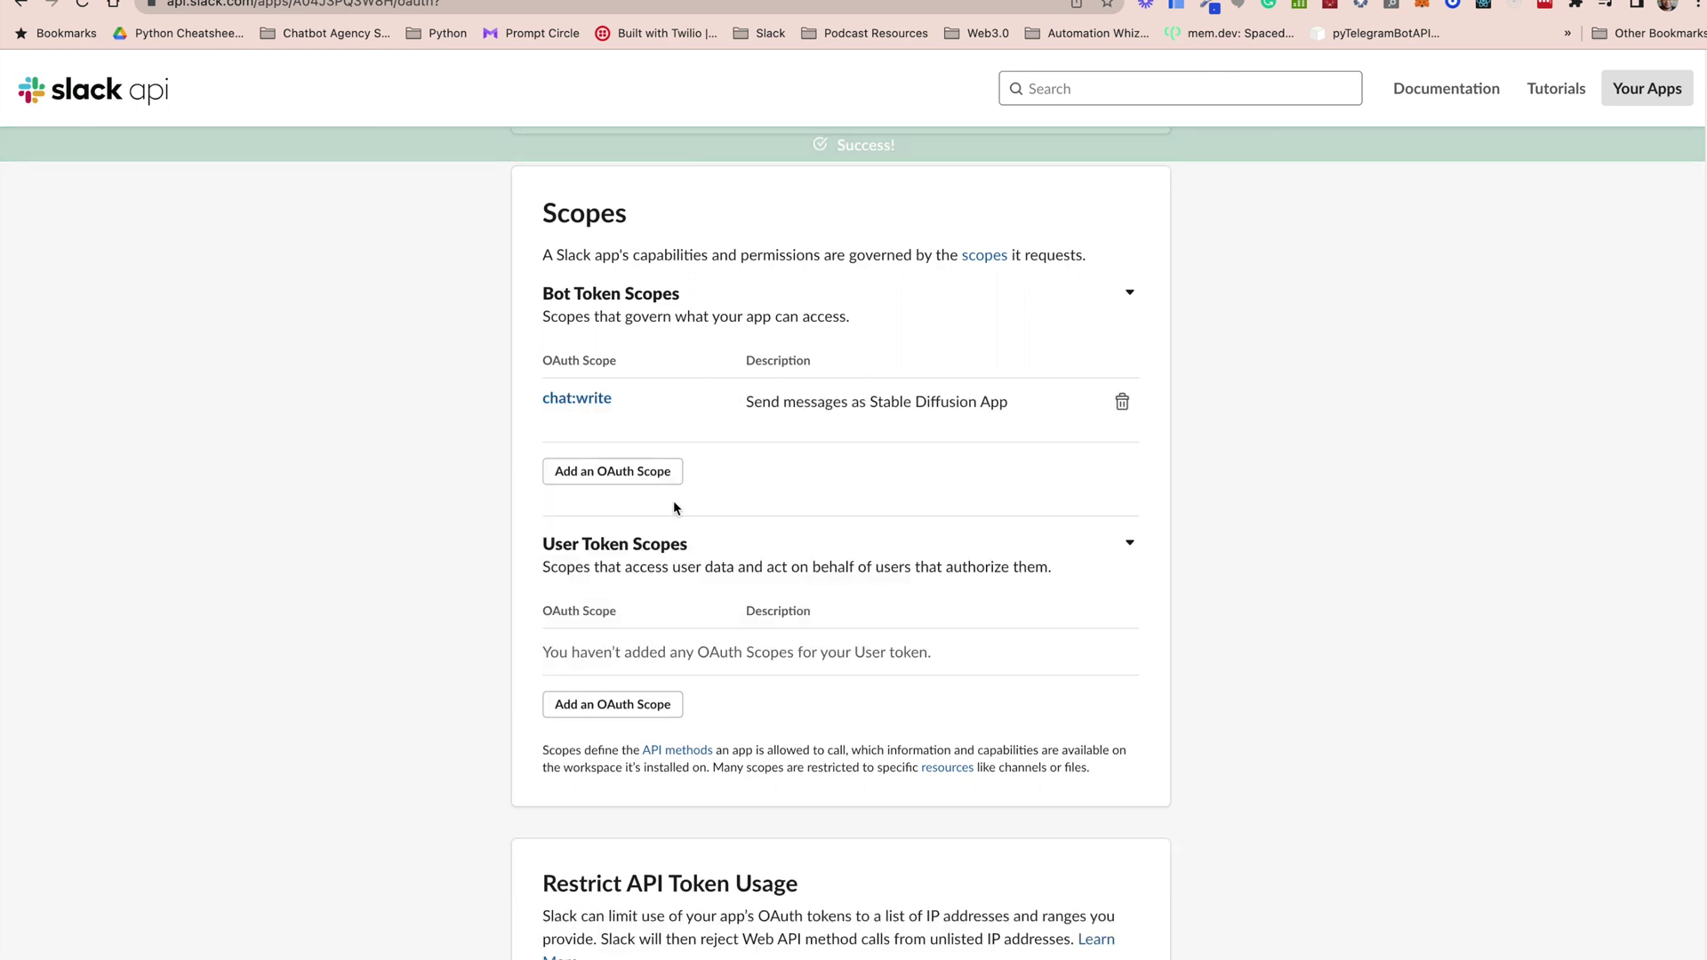
Step: Add the commands scope to the bot token scopes for slash commands
left_click(633, 477)
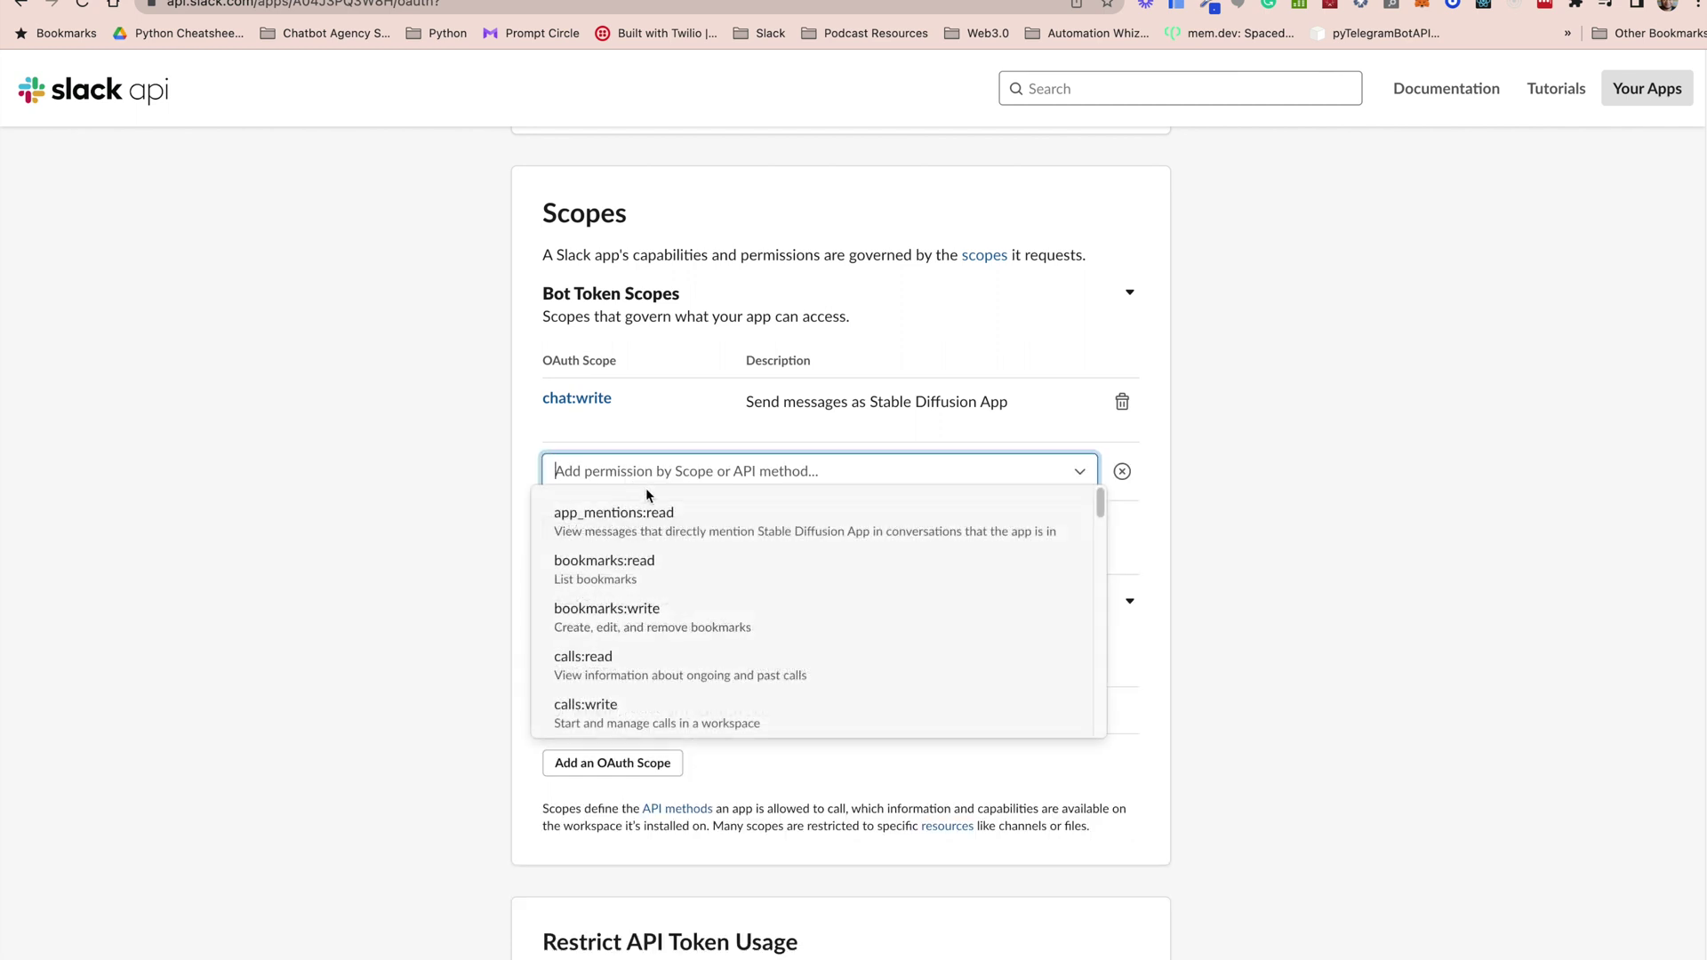
type("sla")
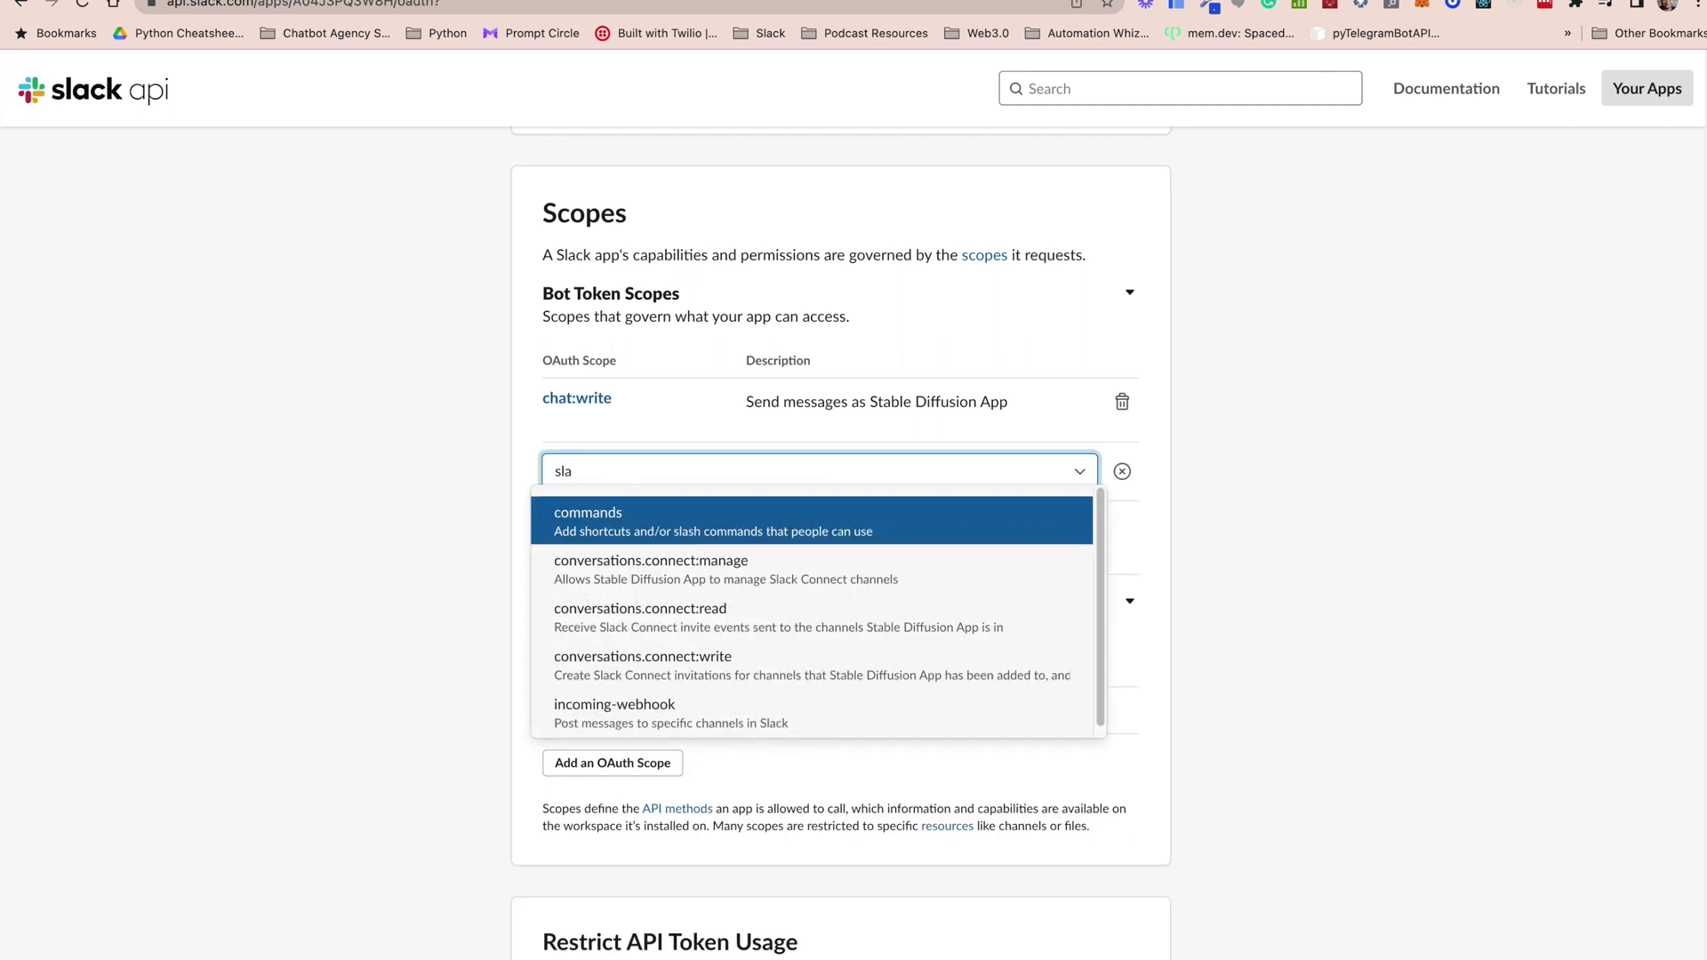
left_click(704, 513)
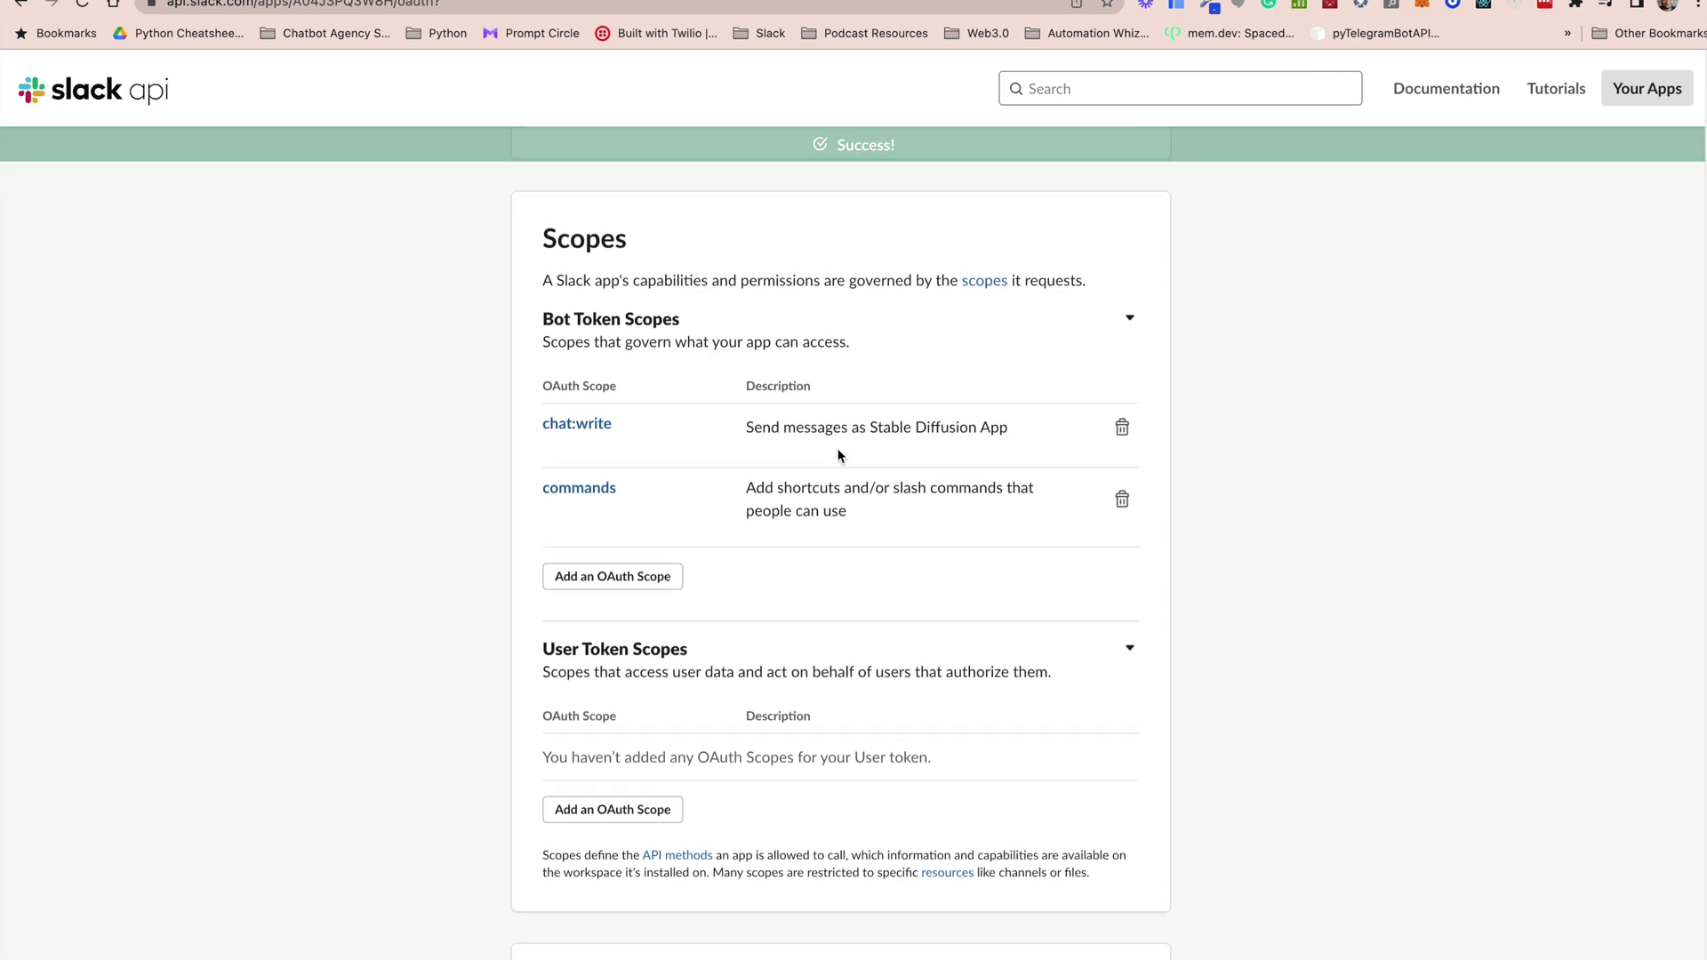
scroll(840, 453, "down", 4)
scroll(845, 469, "up", 10)
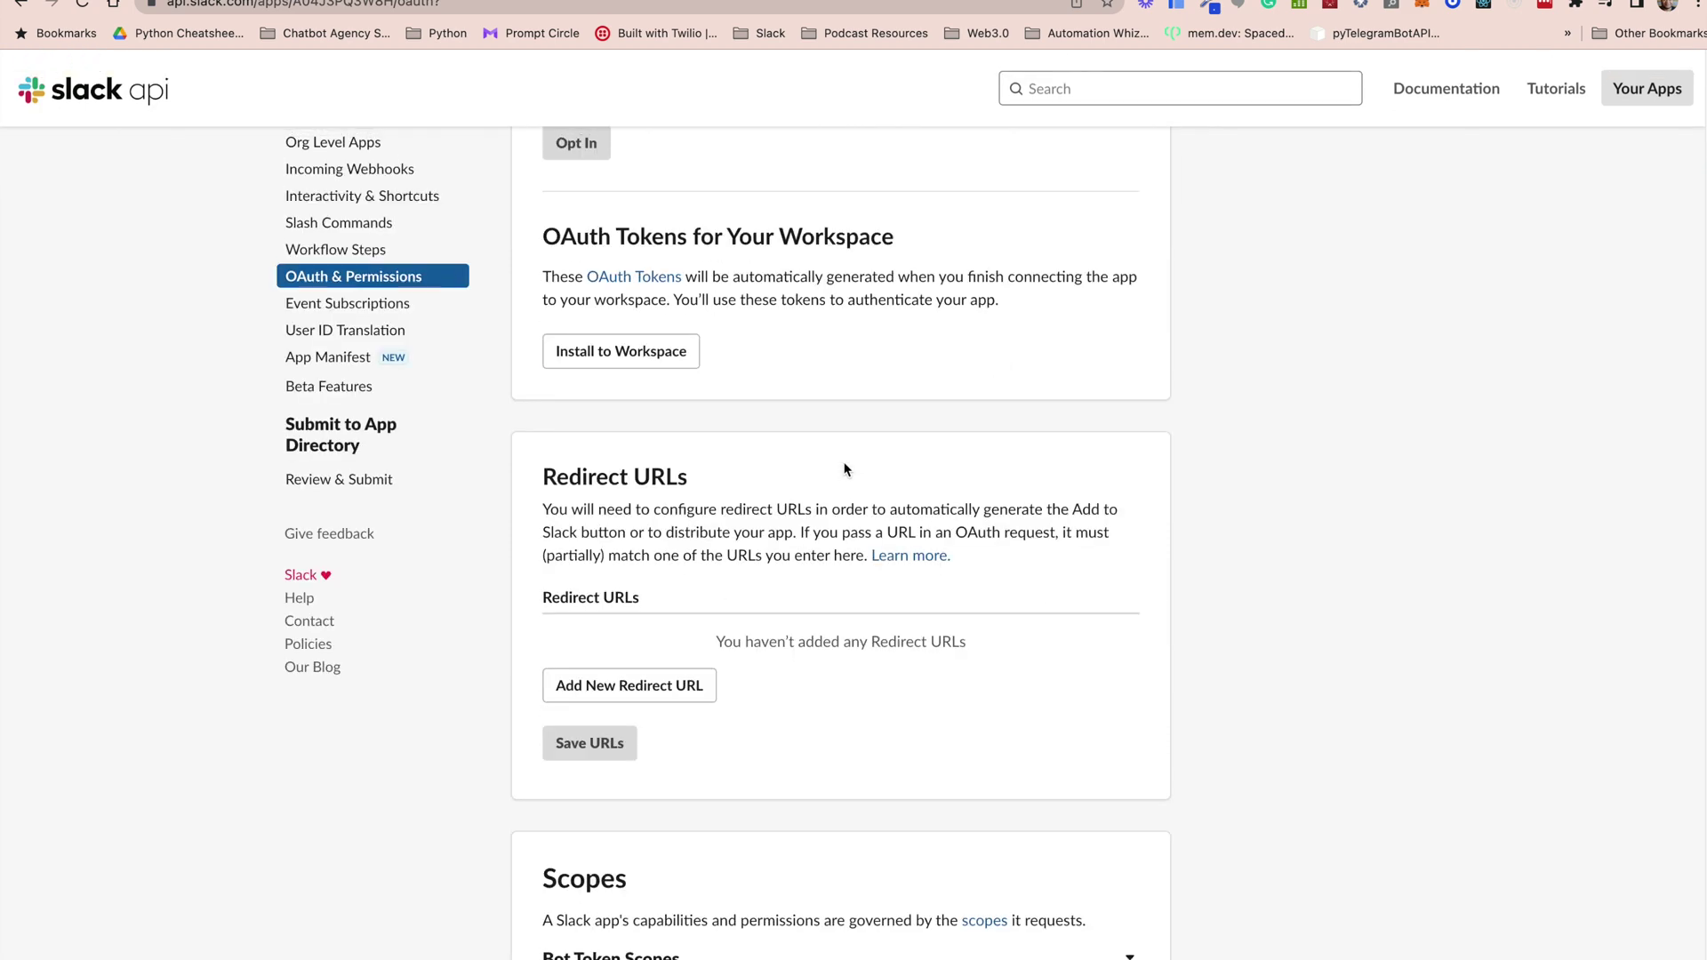
Step: Install the Stable Diffusion App to the Prompt Circle workspace and allow the permissions it requests
scroll(844, 469, "up", 4)
left_click(616, 692)
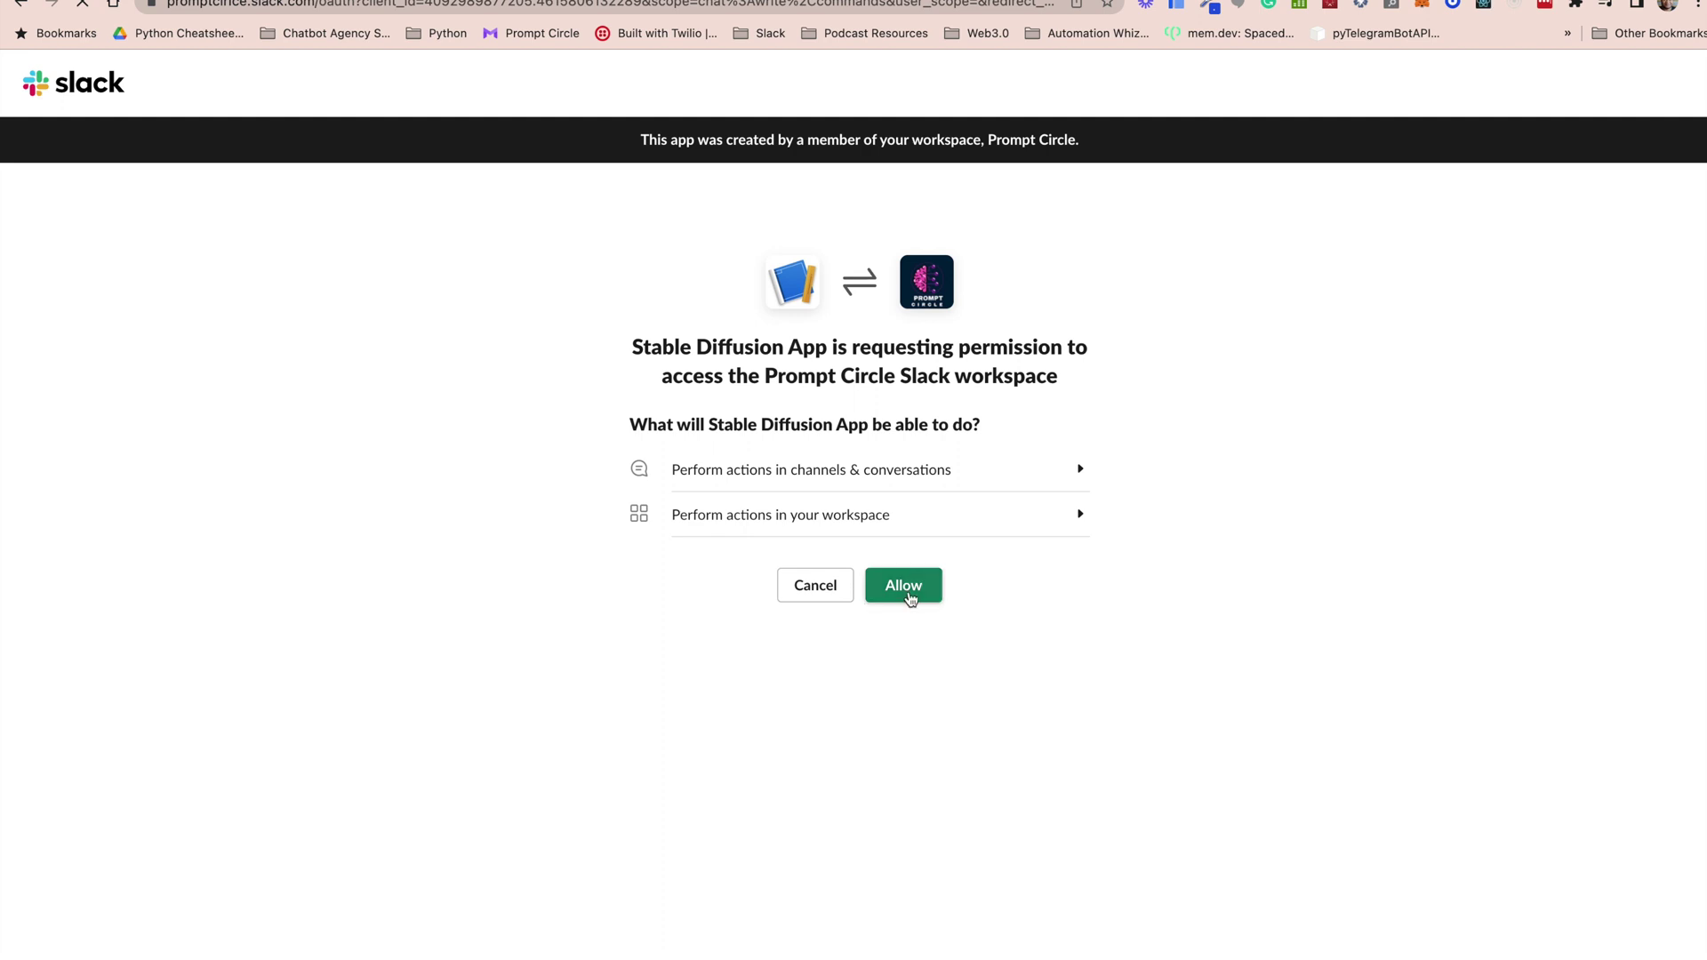
left_click(905, 587)
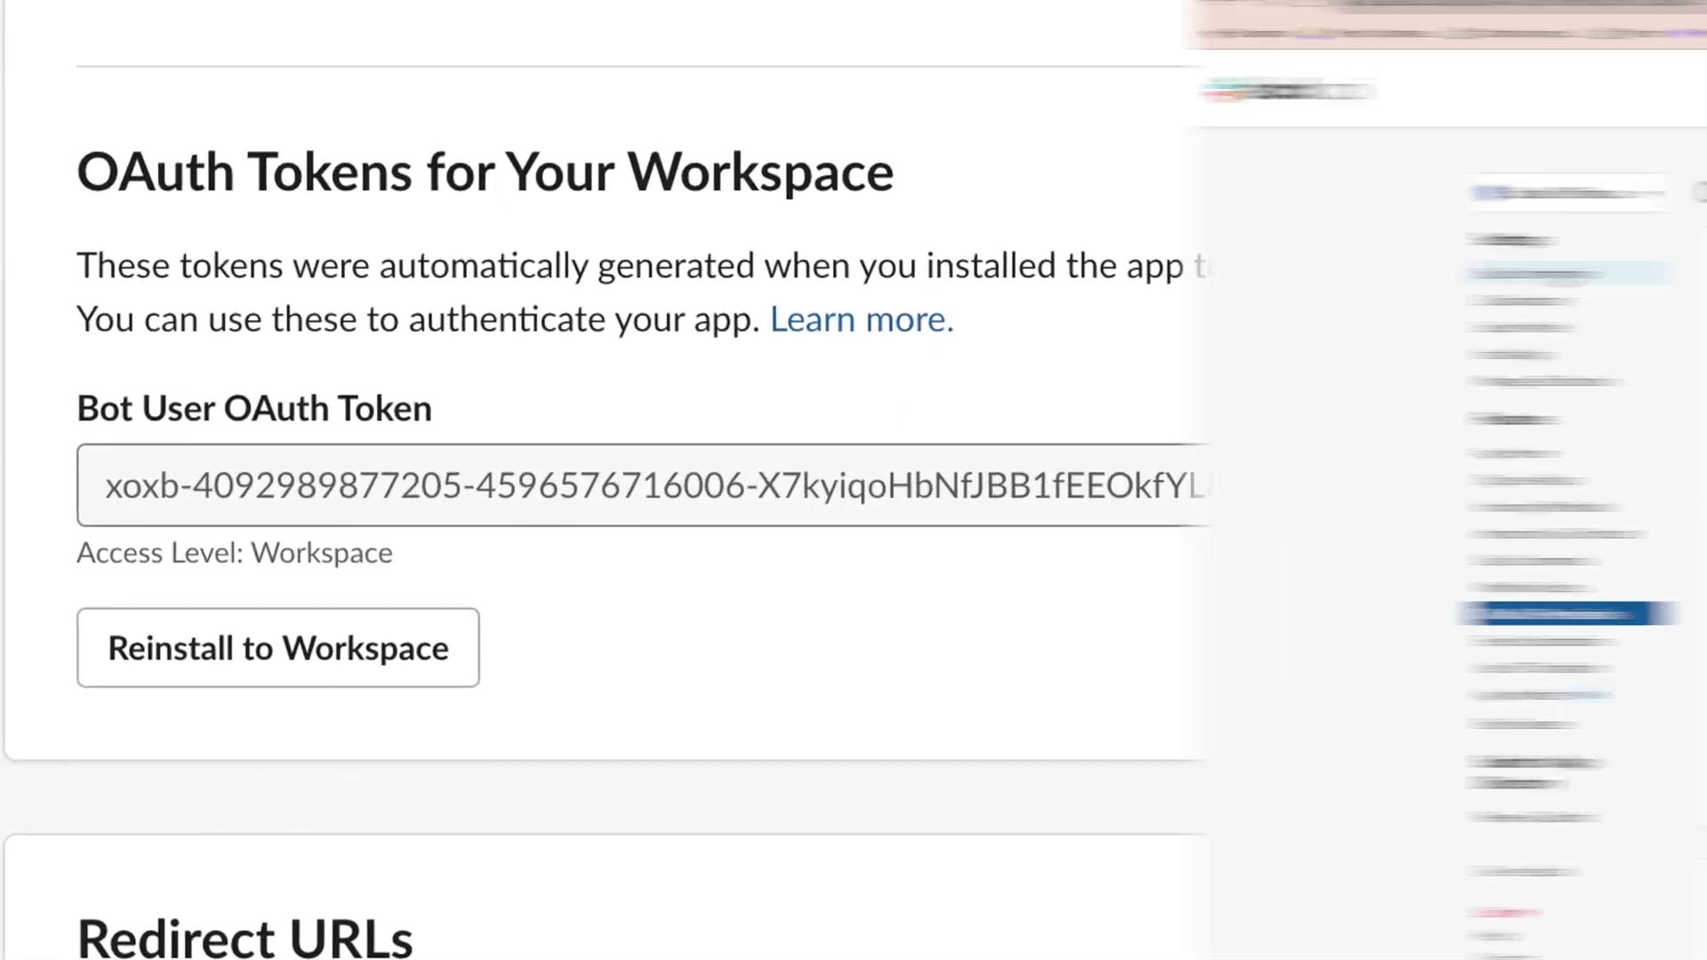
Step: Generate an app-level token named "App Token" with the connections:write scope from the app's Basic Information settings
left_click(368, 275)
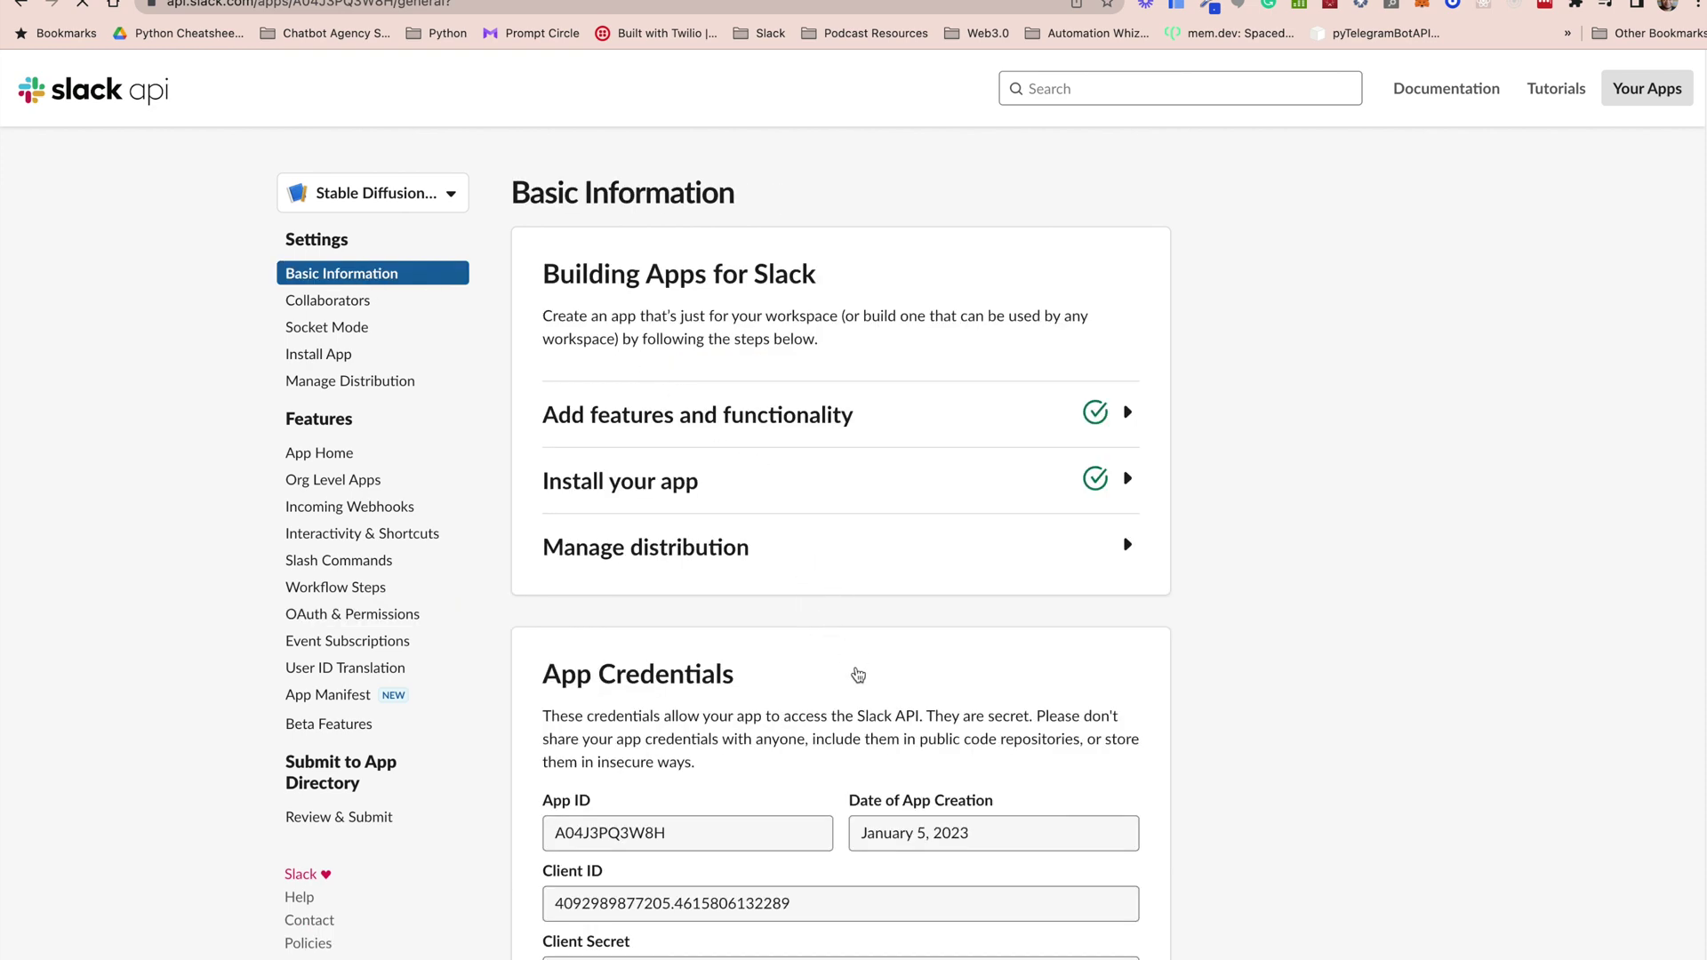
scroll(855, 674, "down", 3)
scroll(855, 673, "down", 5)
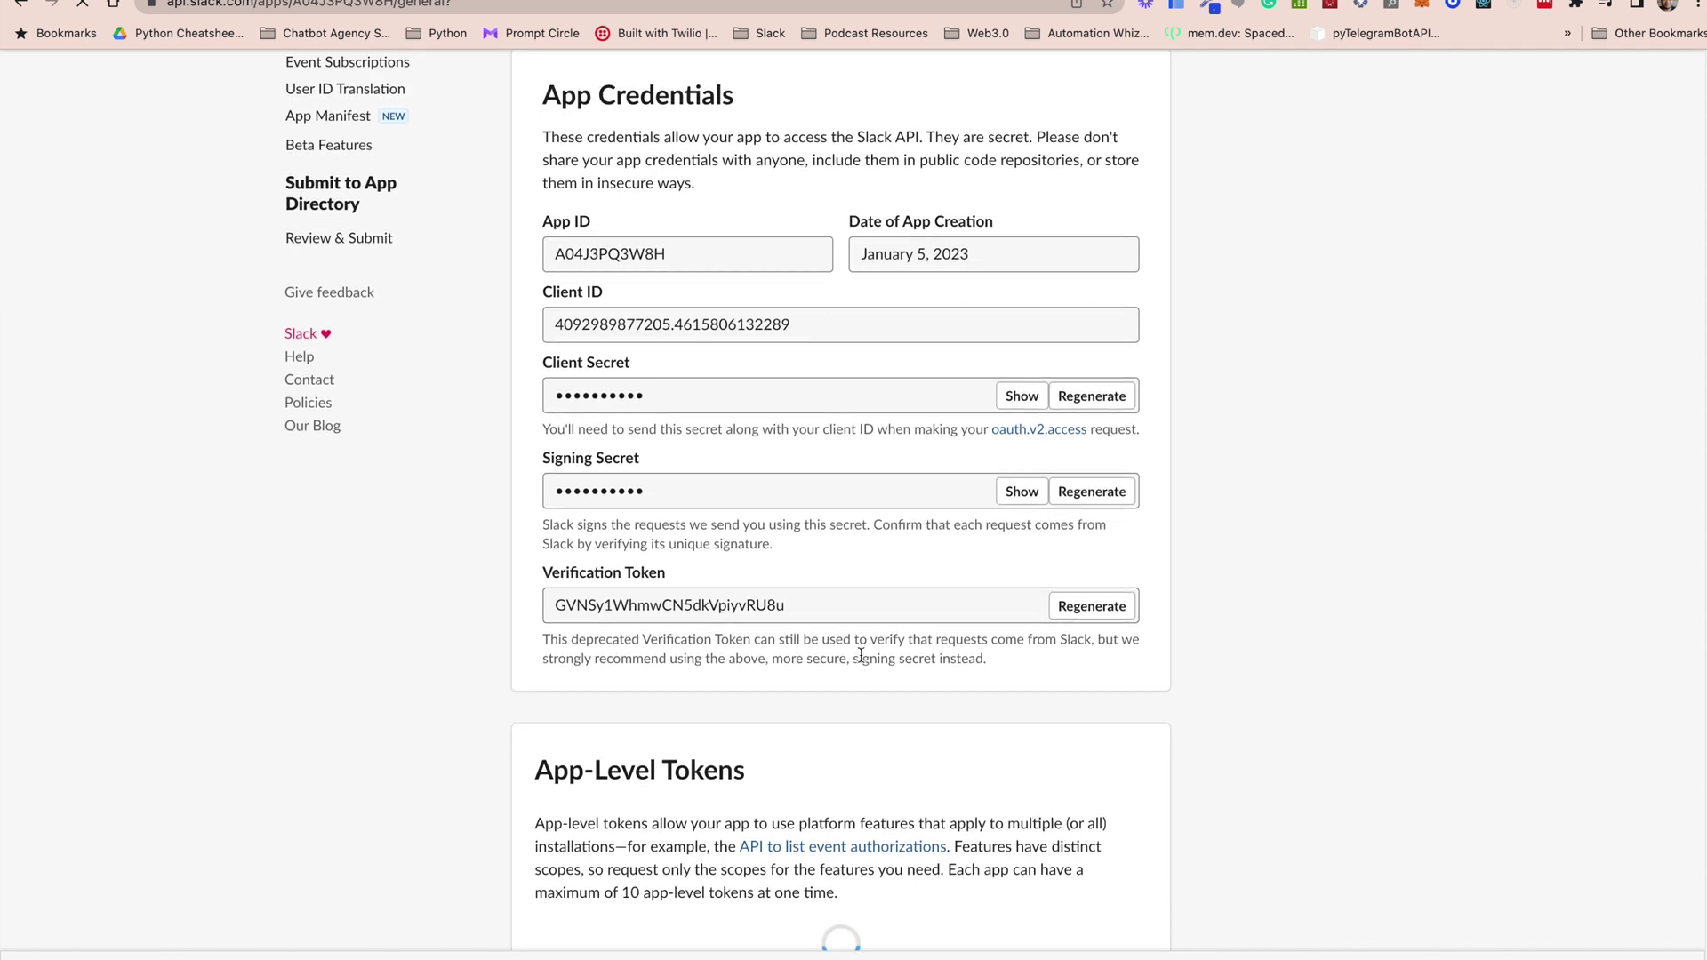
scroll(863, 658, "down", 2)
scroll(866, 659, "down", 1)
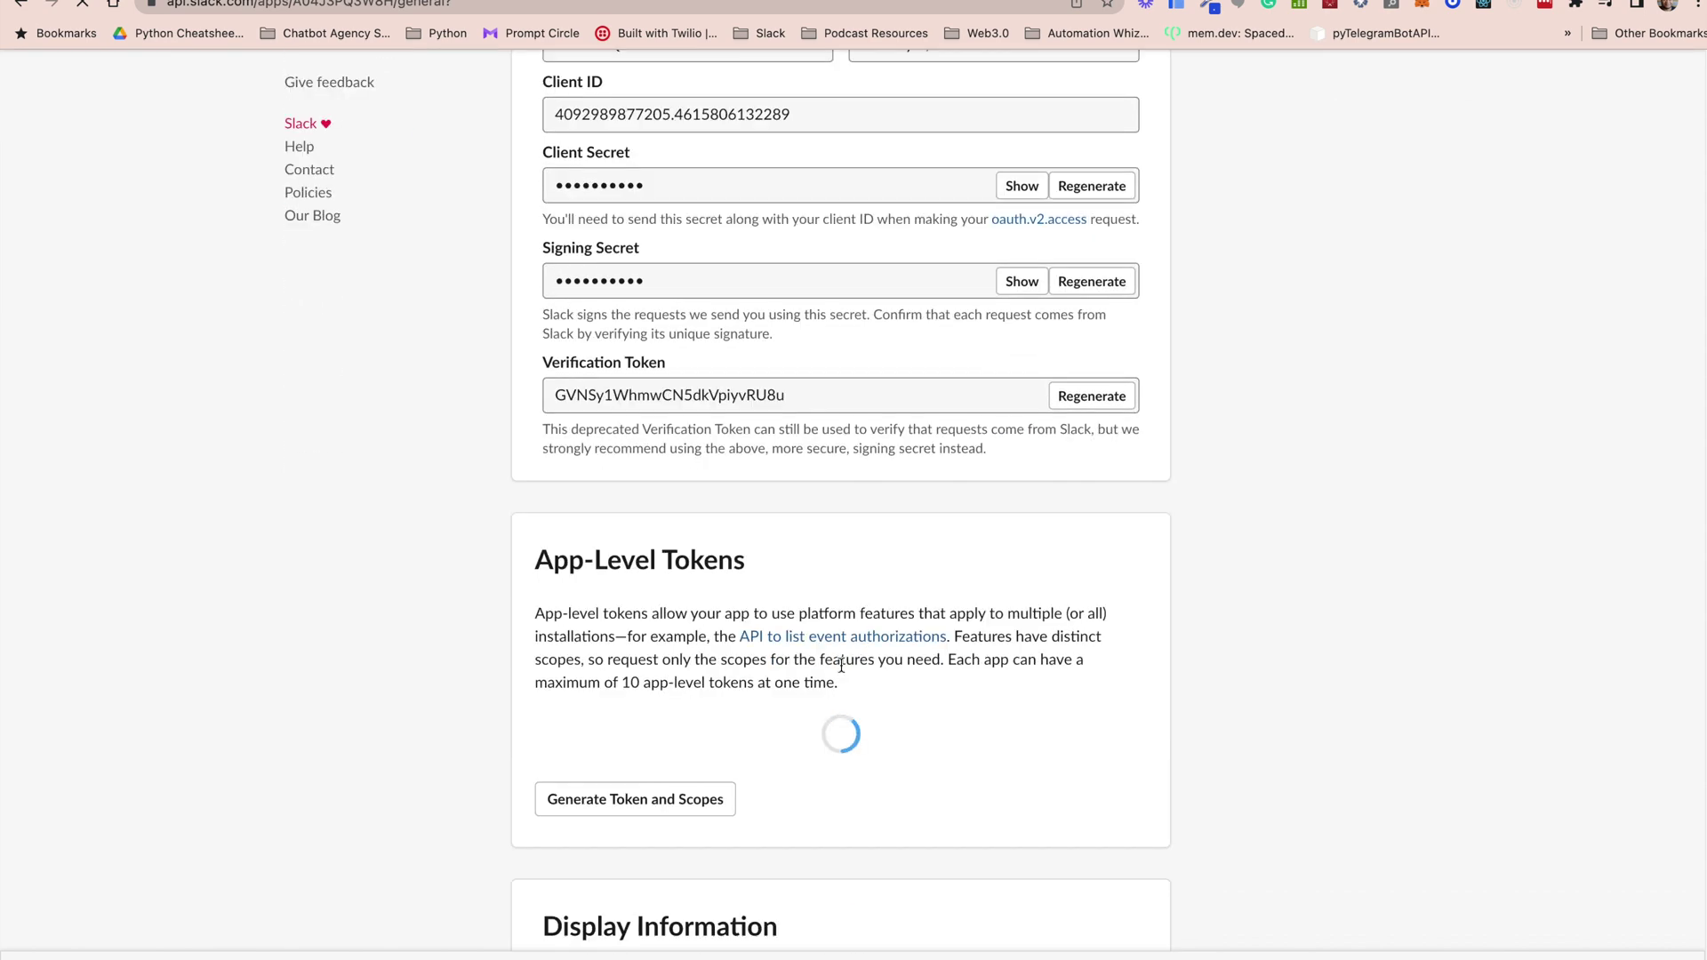
left_click(656, 819)
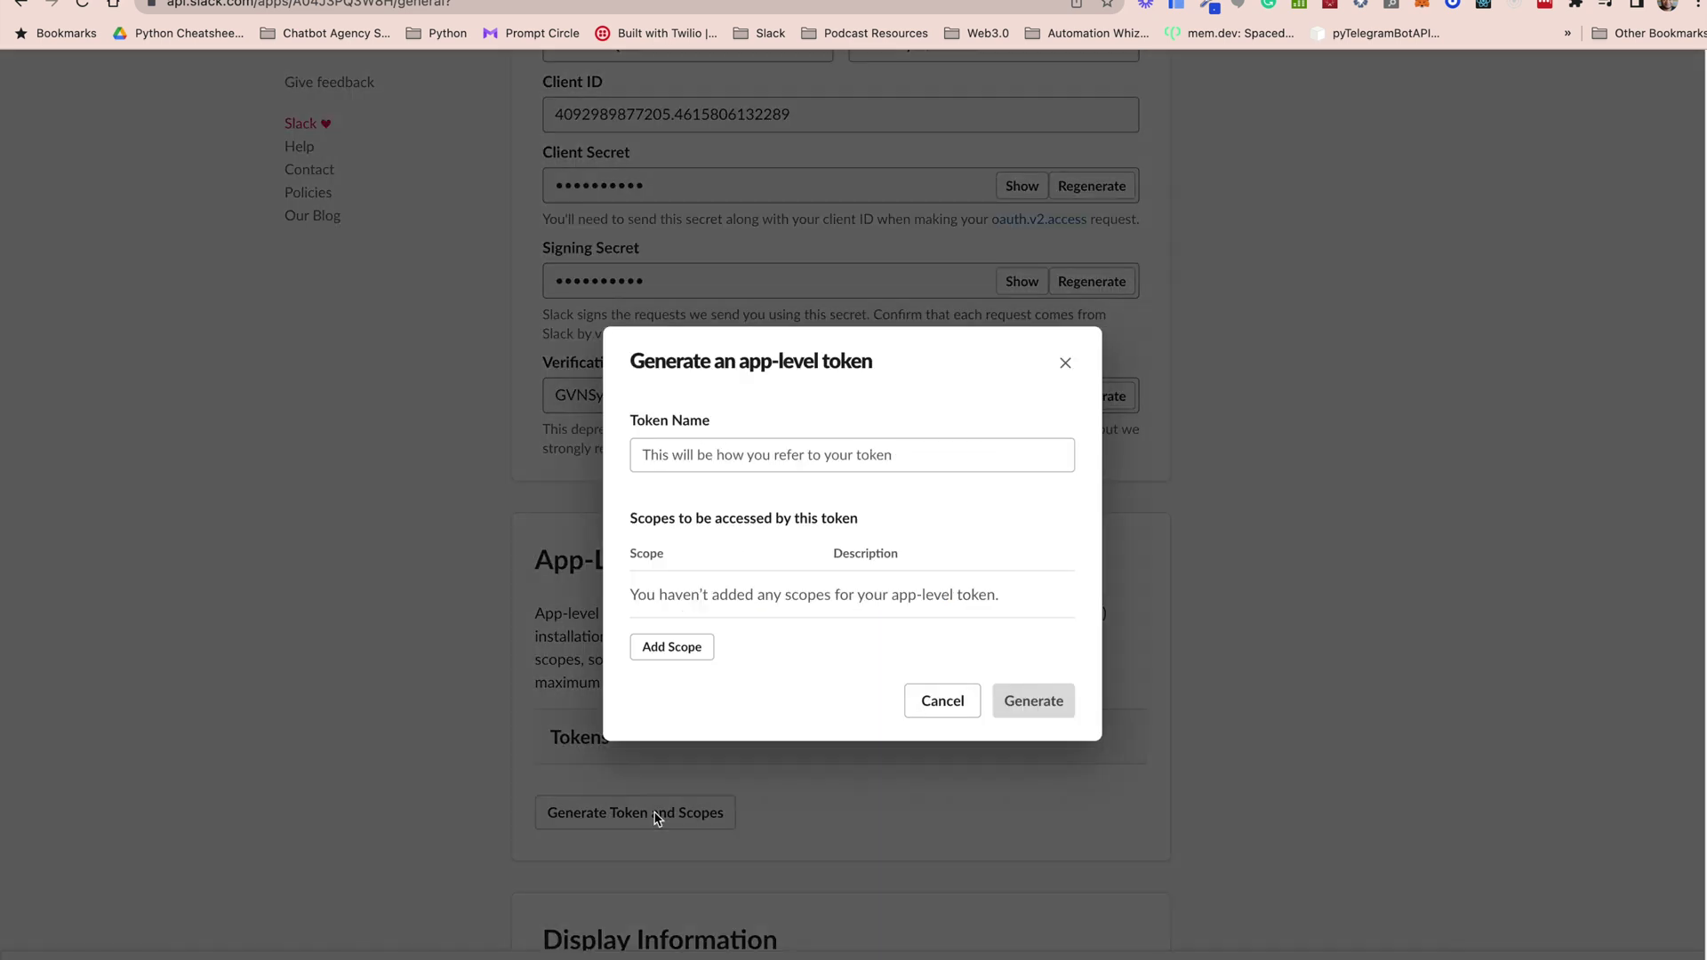
left_click(689, 456)
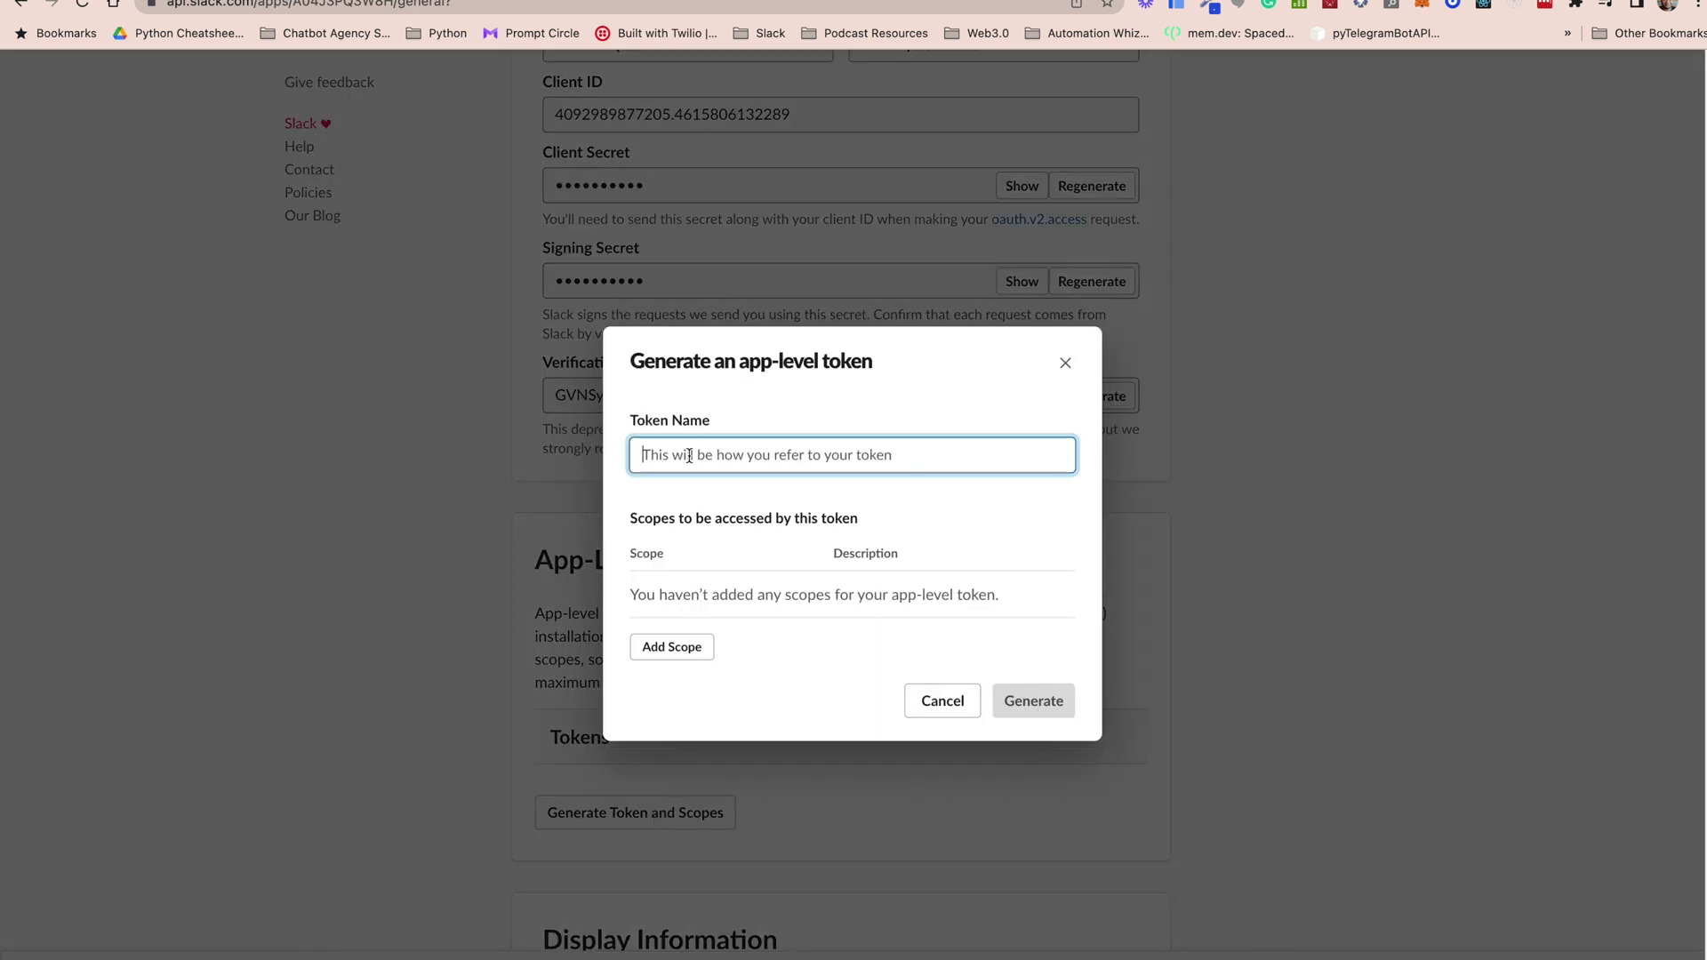
type("App Token")
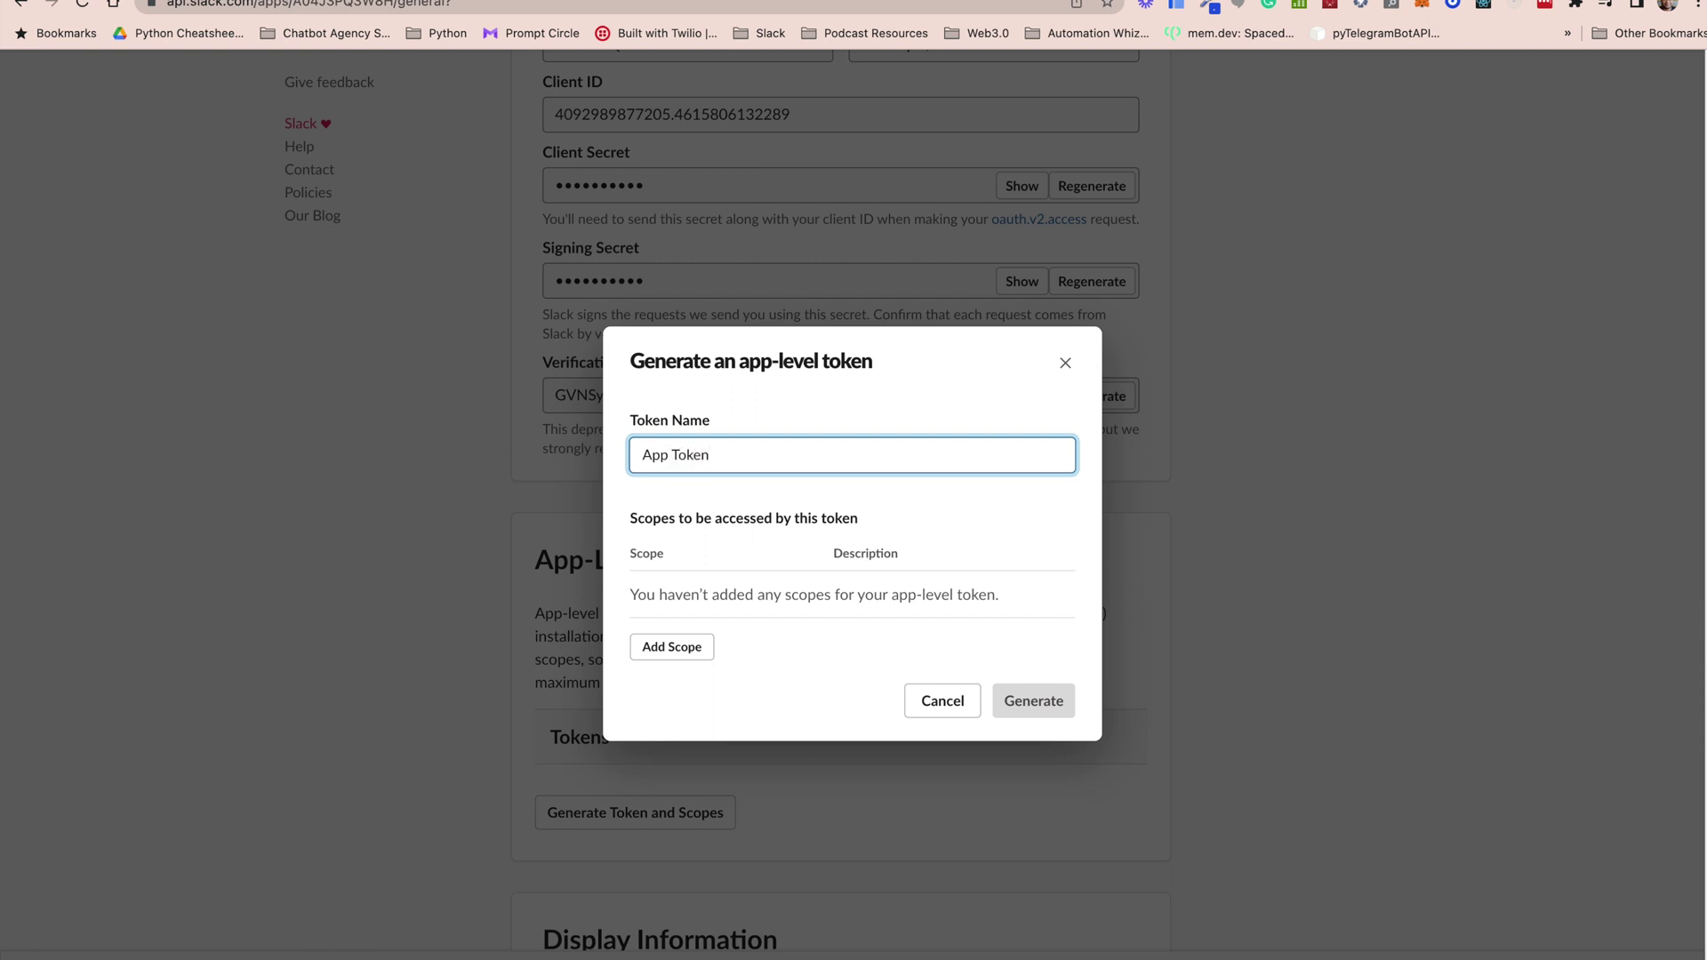
left_click(692, 658)
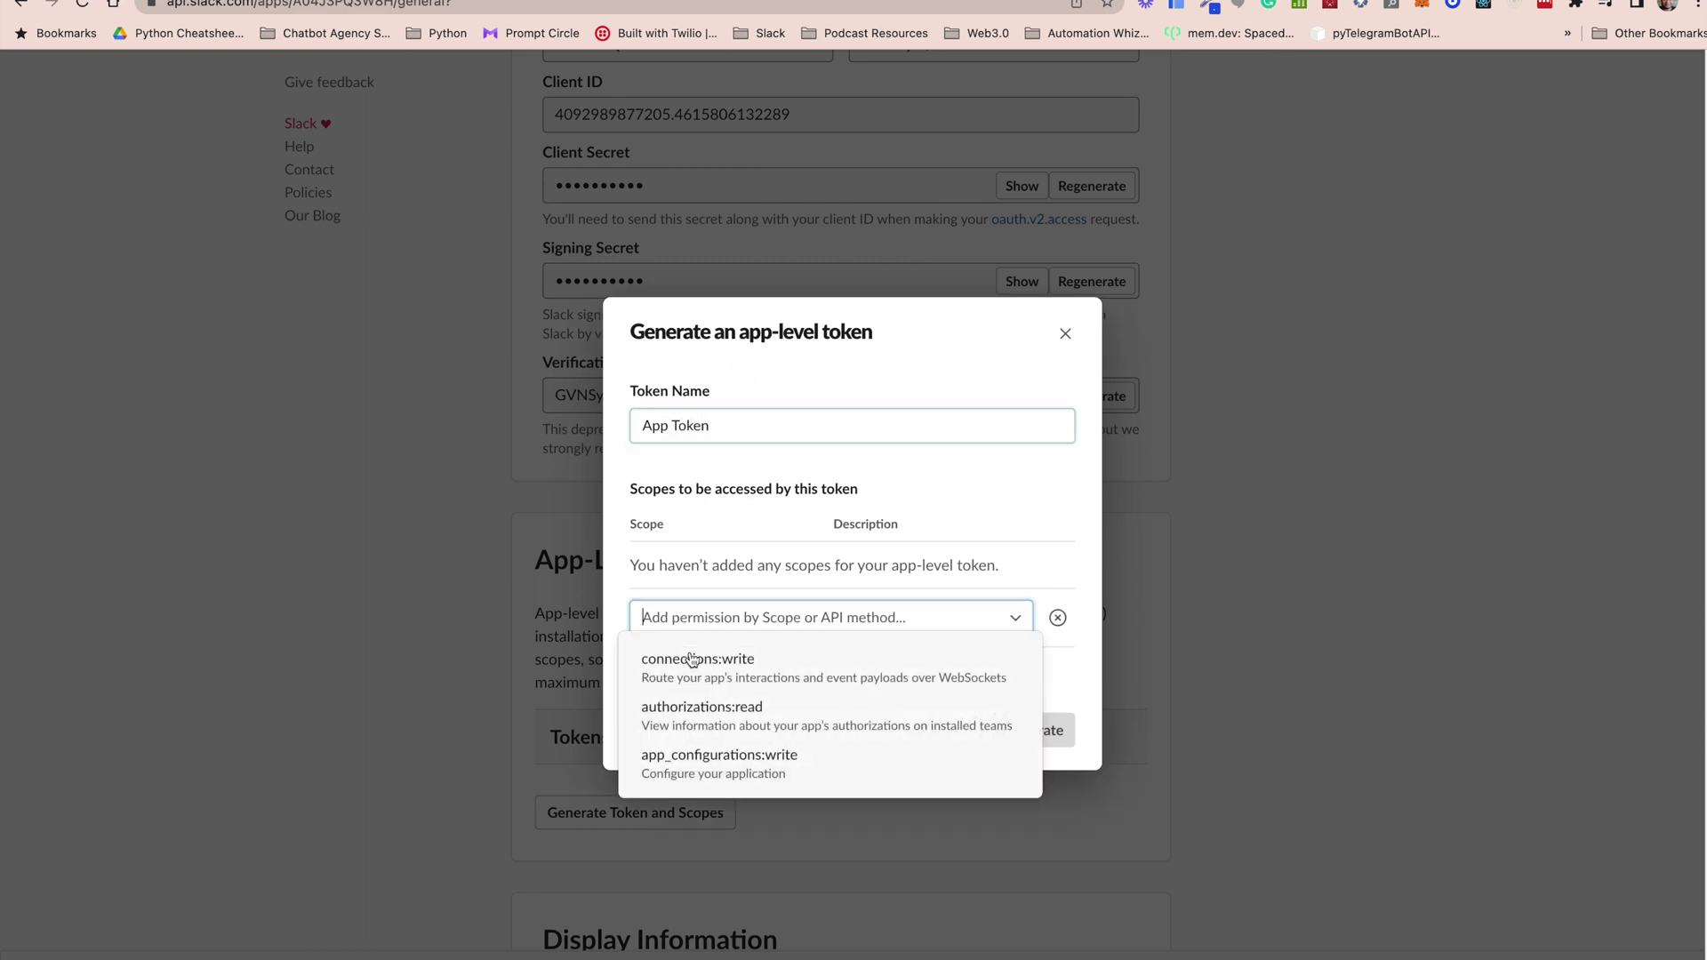
left_click(741, 674)
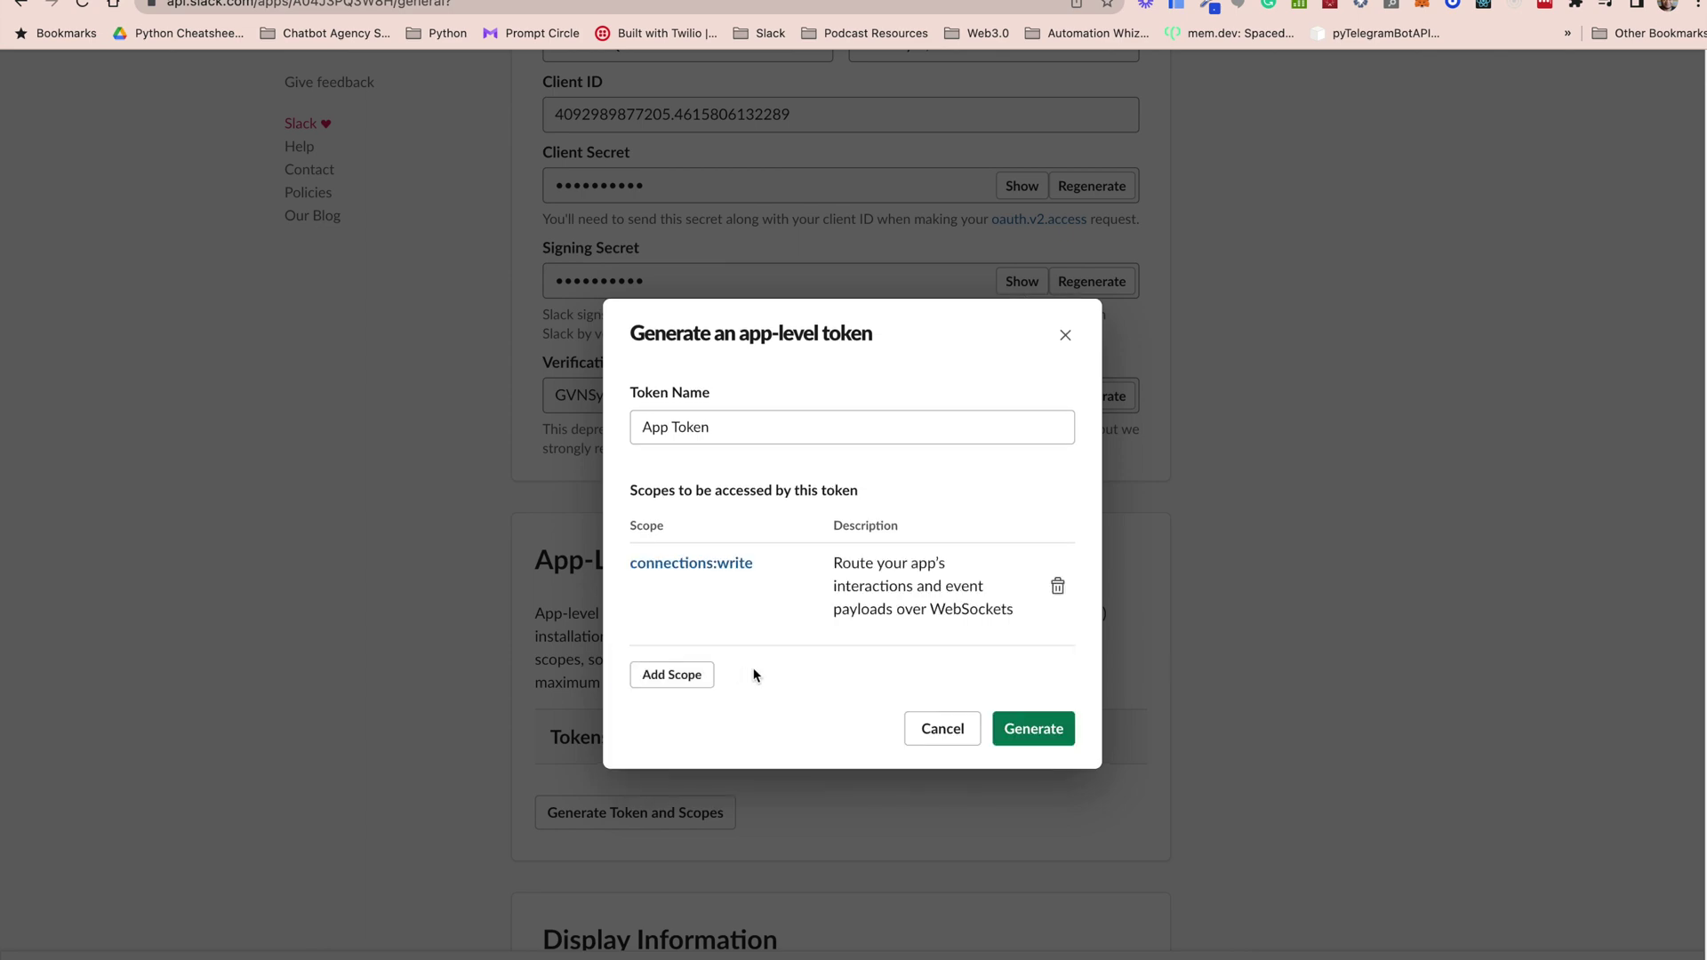
left_click(1018, 732)
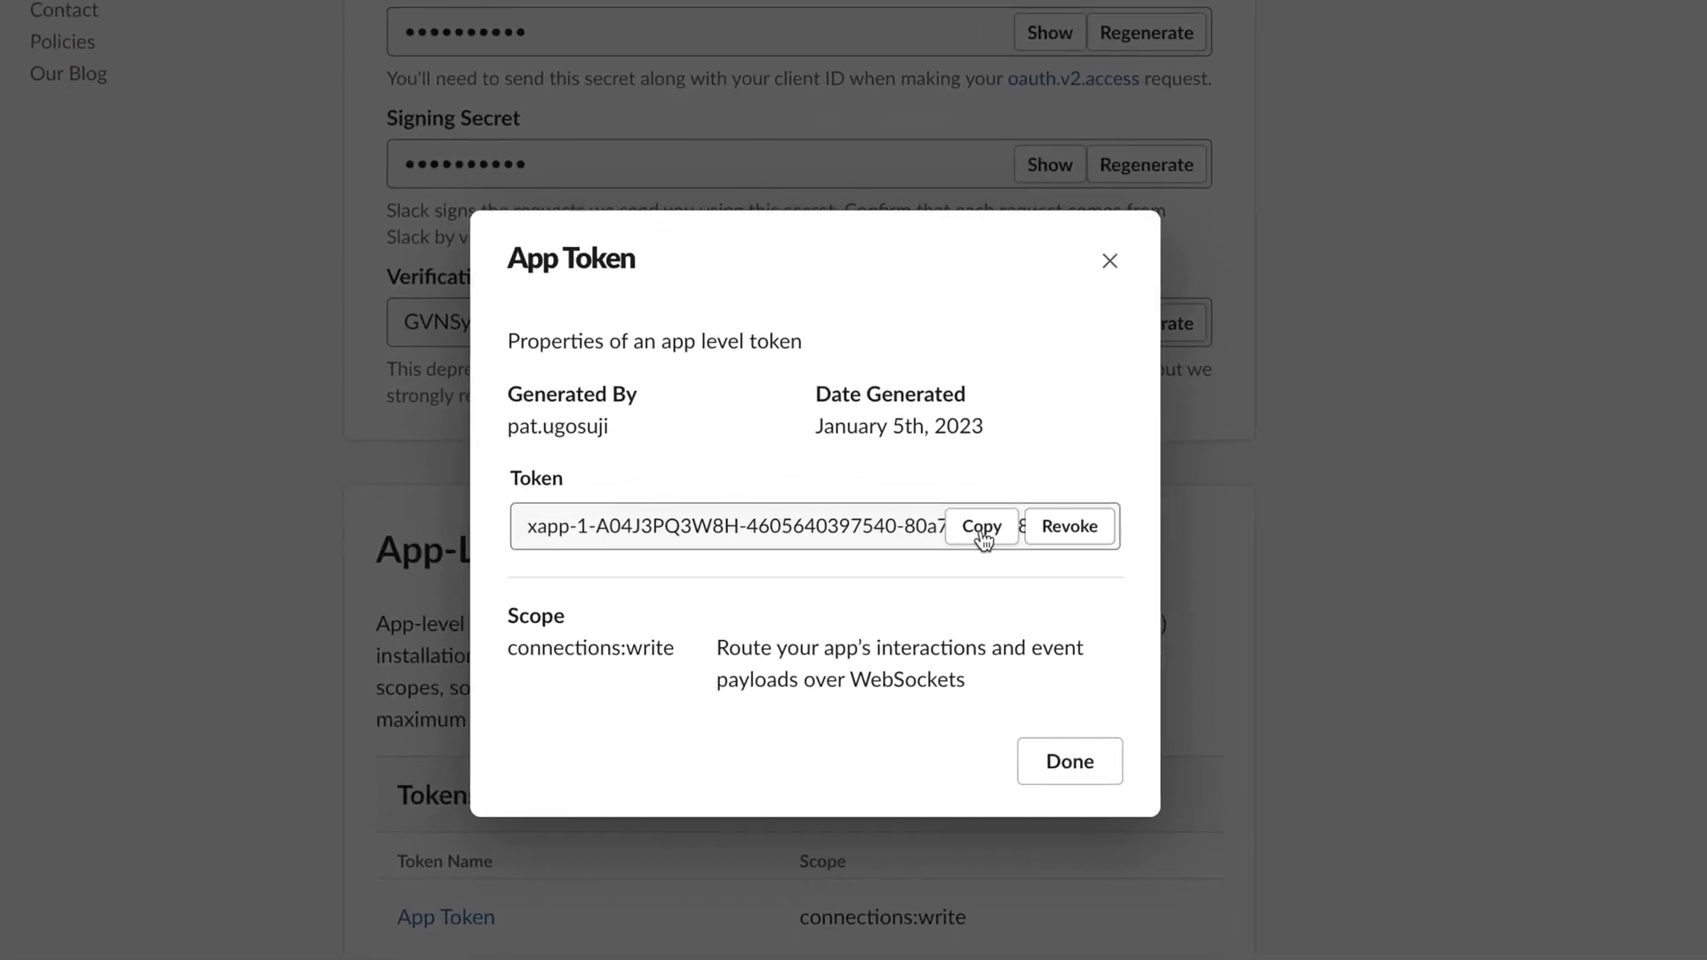
left_click(1146, 818)
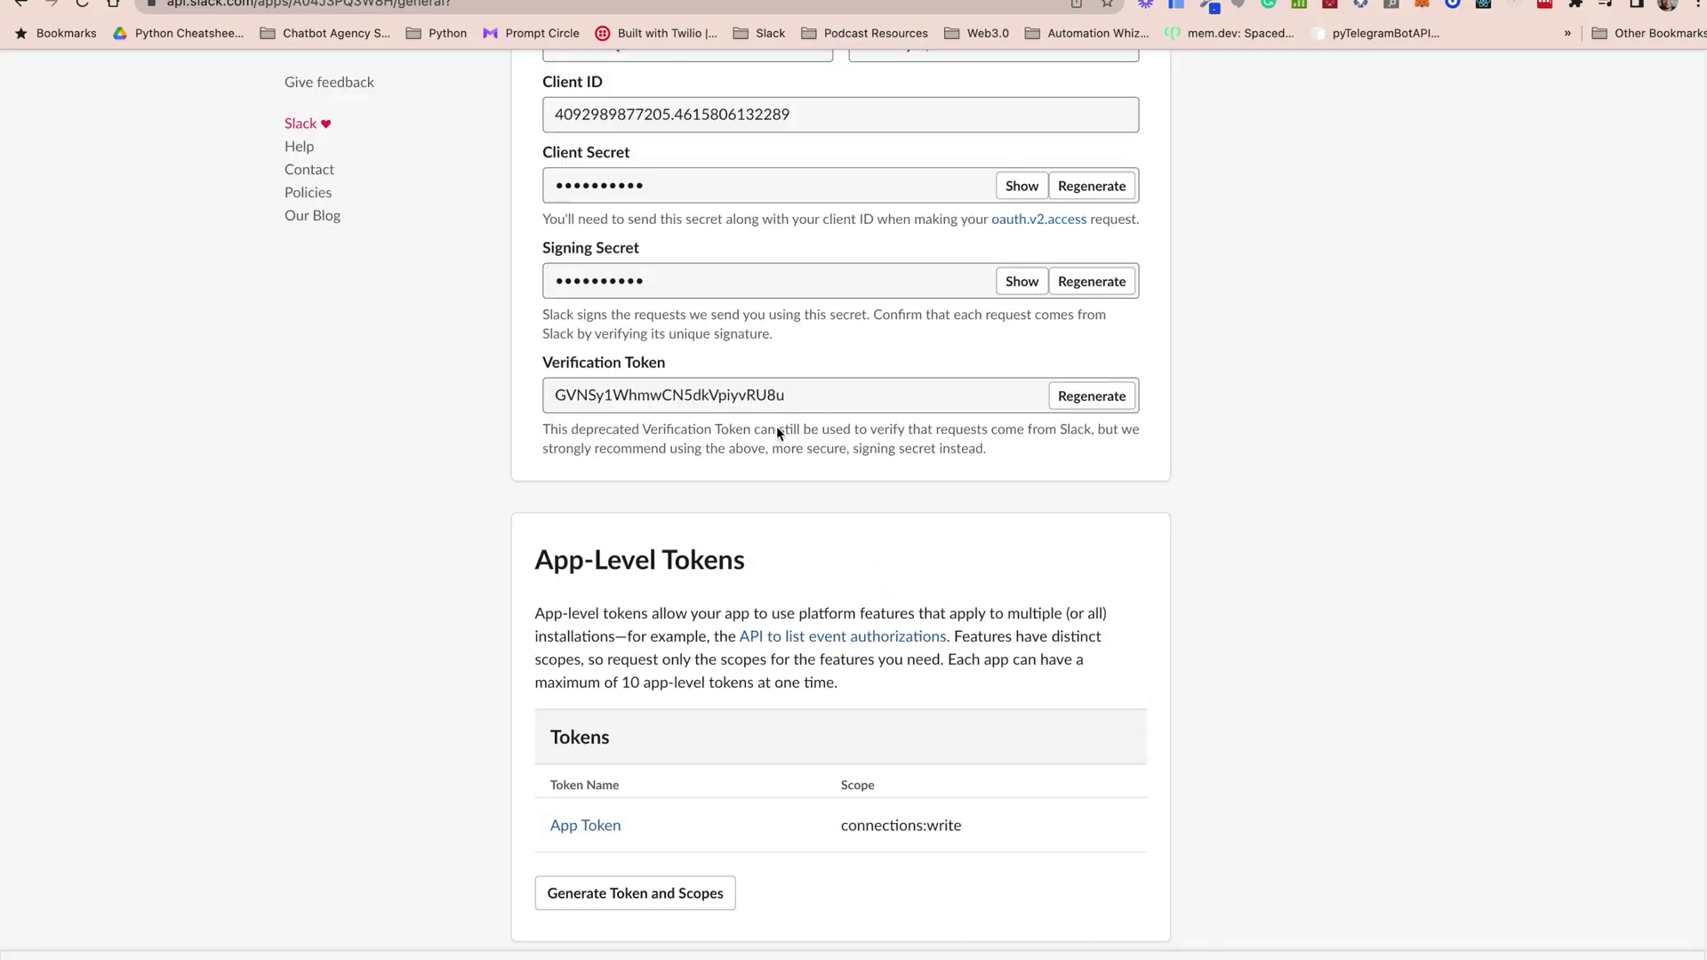
Step: Enable Socket Mode for the Slack app
scroll(776, 430, "up", 1)
scroll(775, 435, "up", 10)
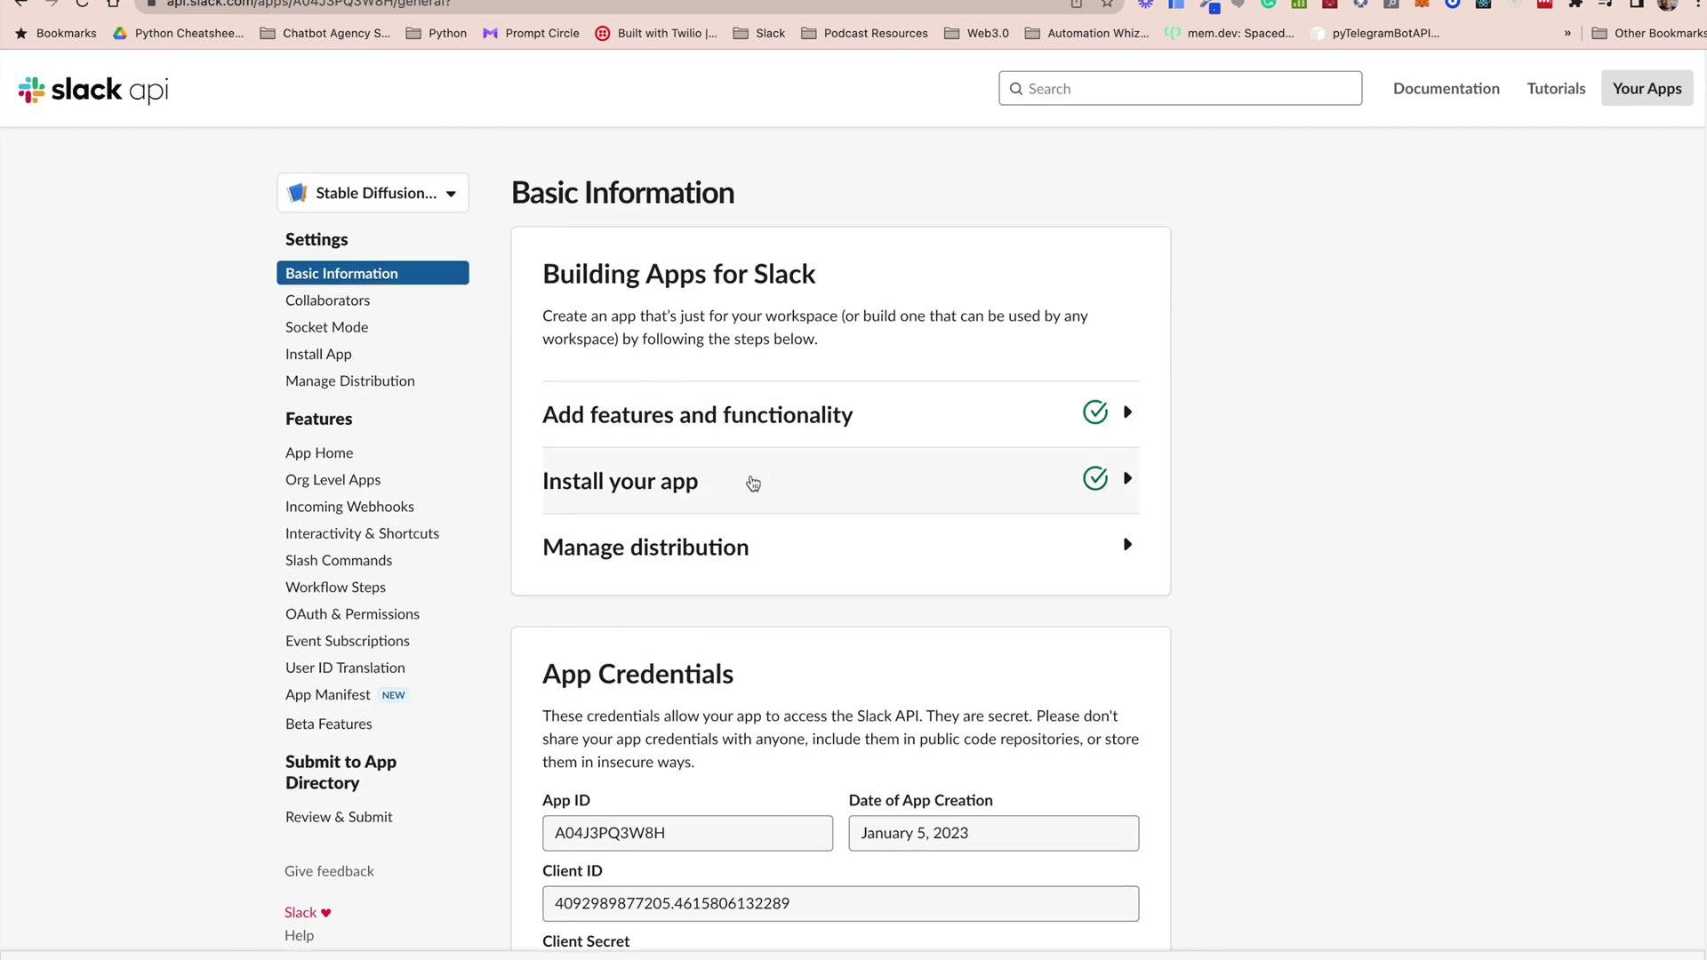
left_click(324, 329)
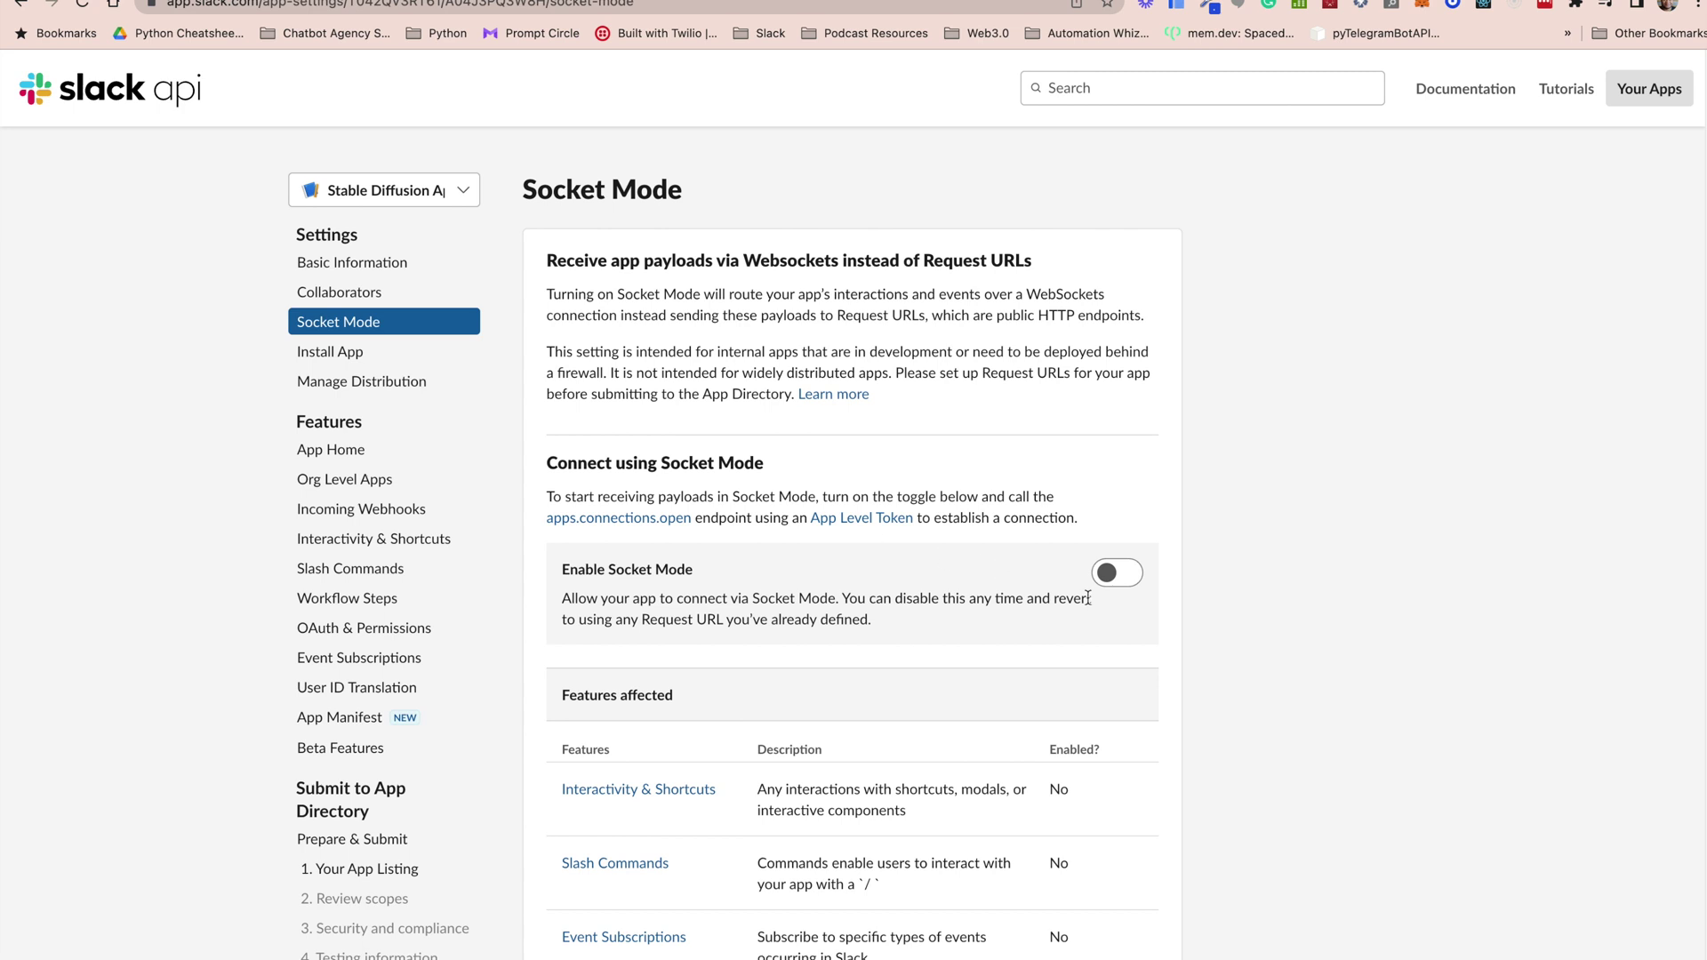
left_click(1117, 575)
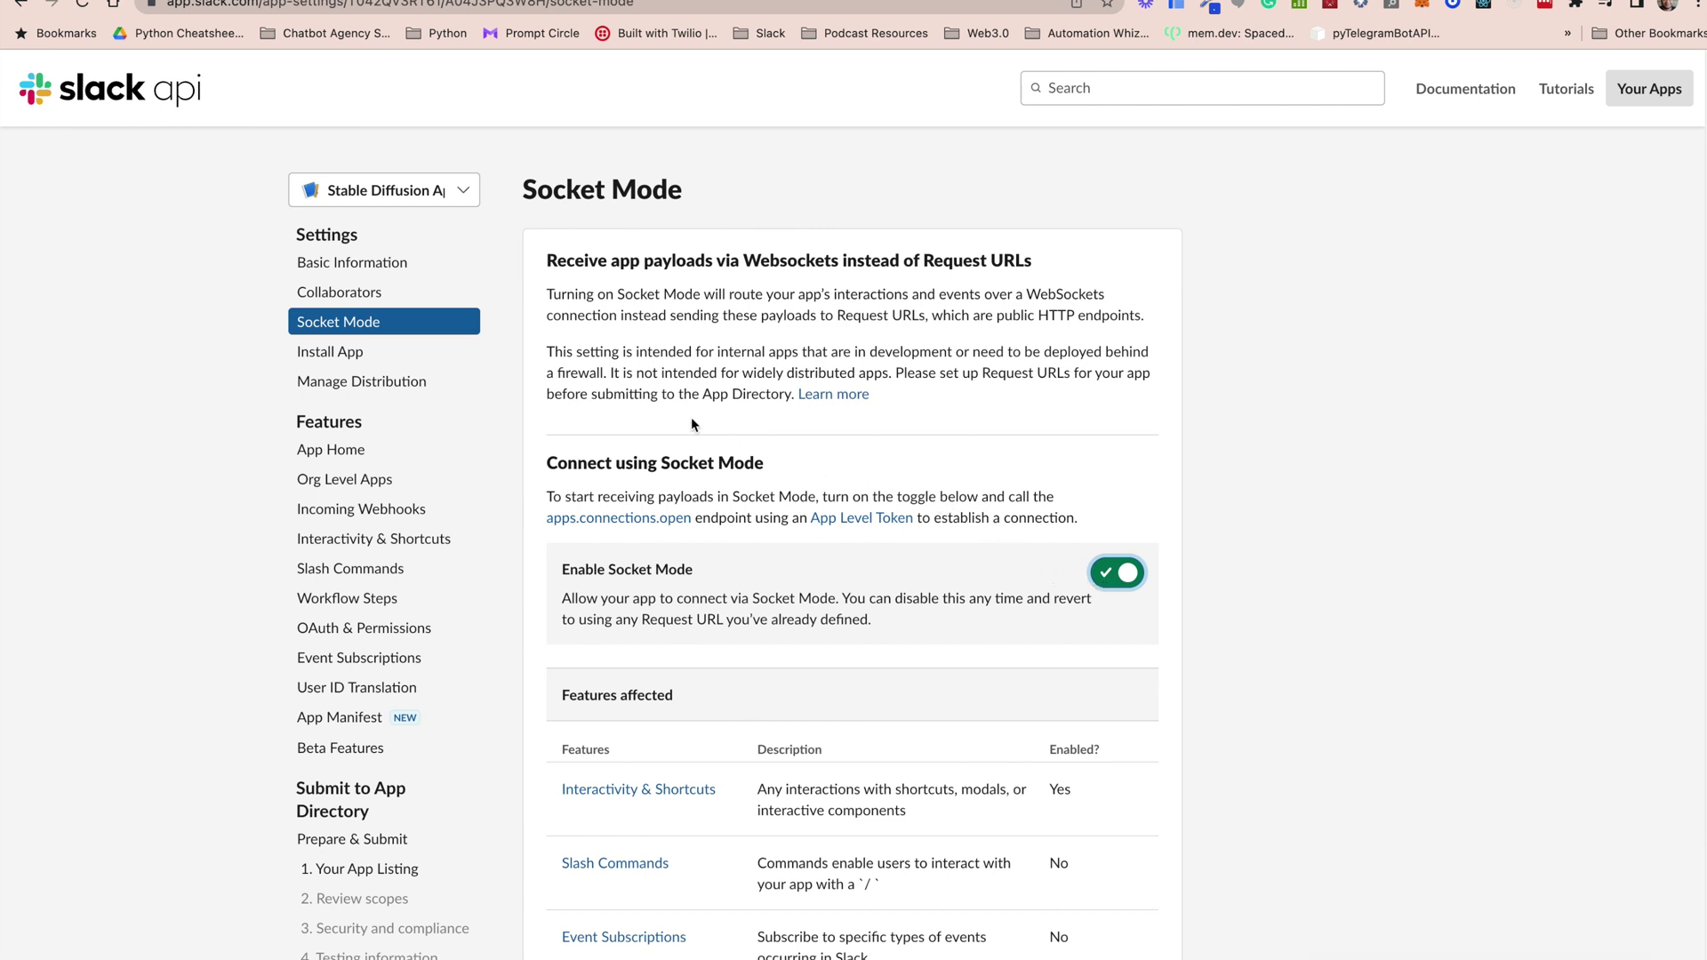
Step: Start a new slash command /create-image with the short description "Create an image"
left_click(365, 568)
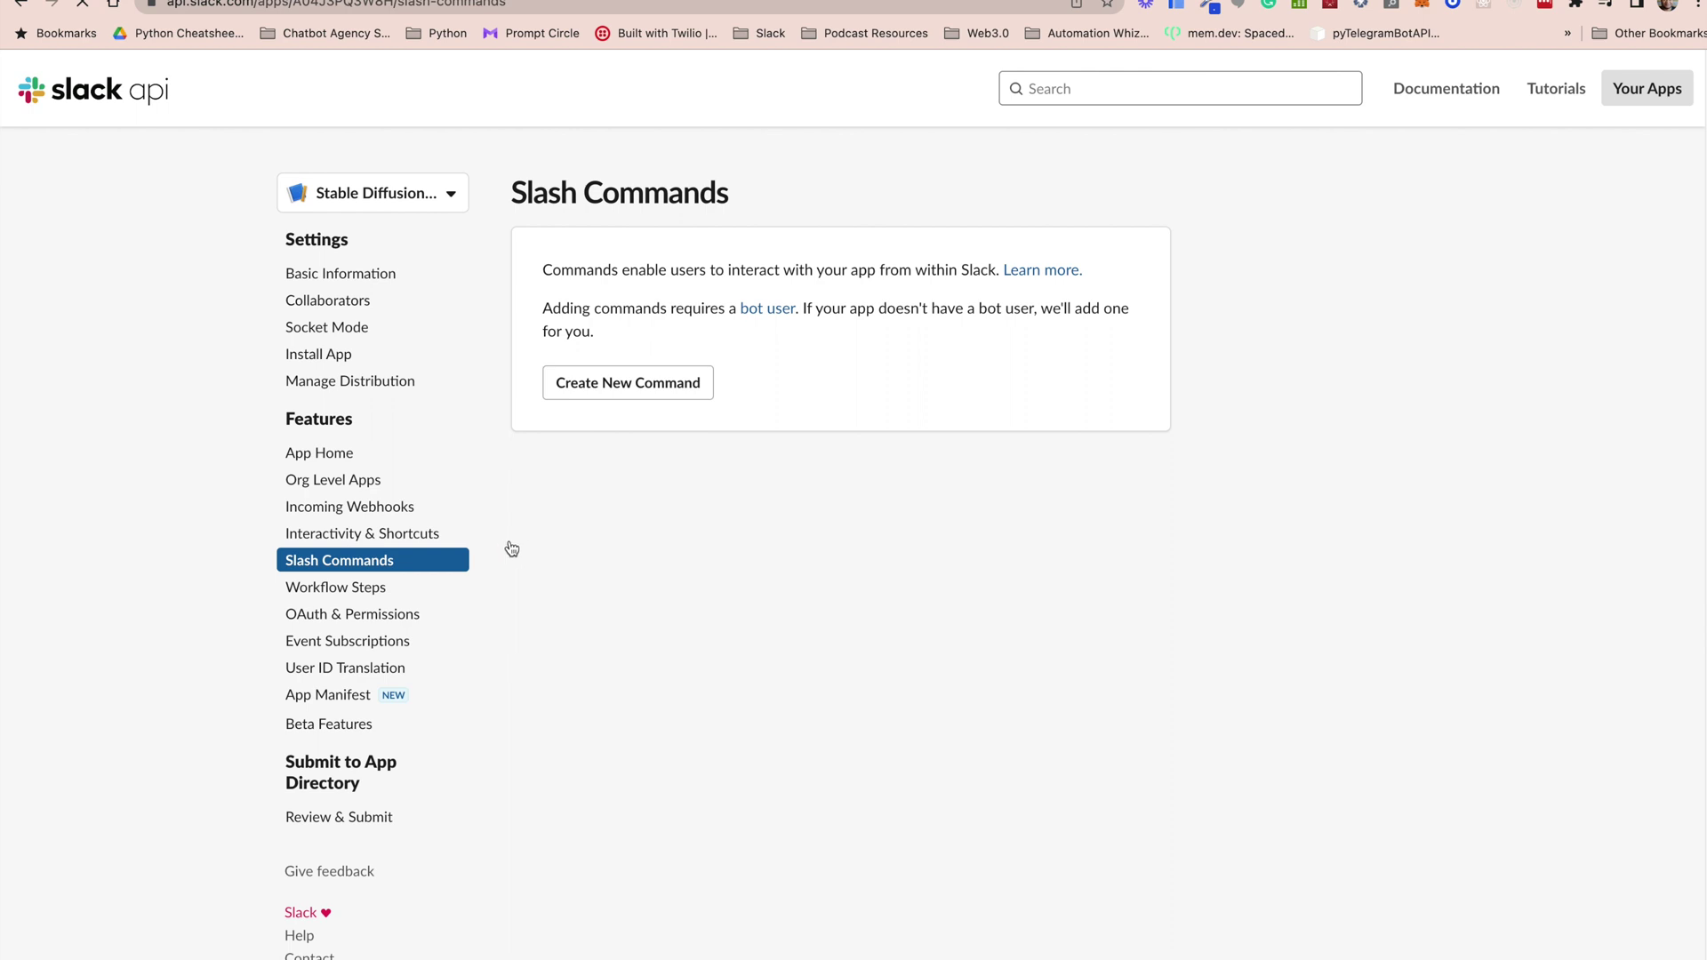
left_click(616, 388)
left_click(810, 266)
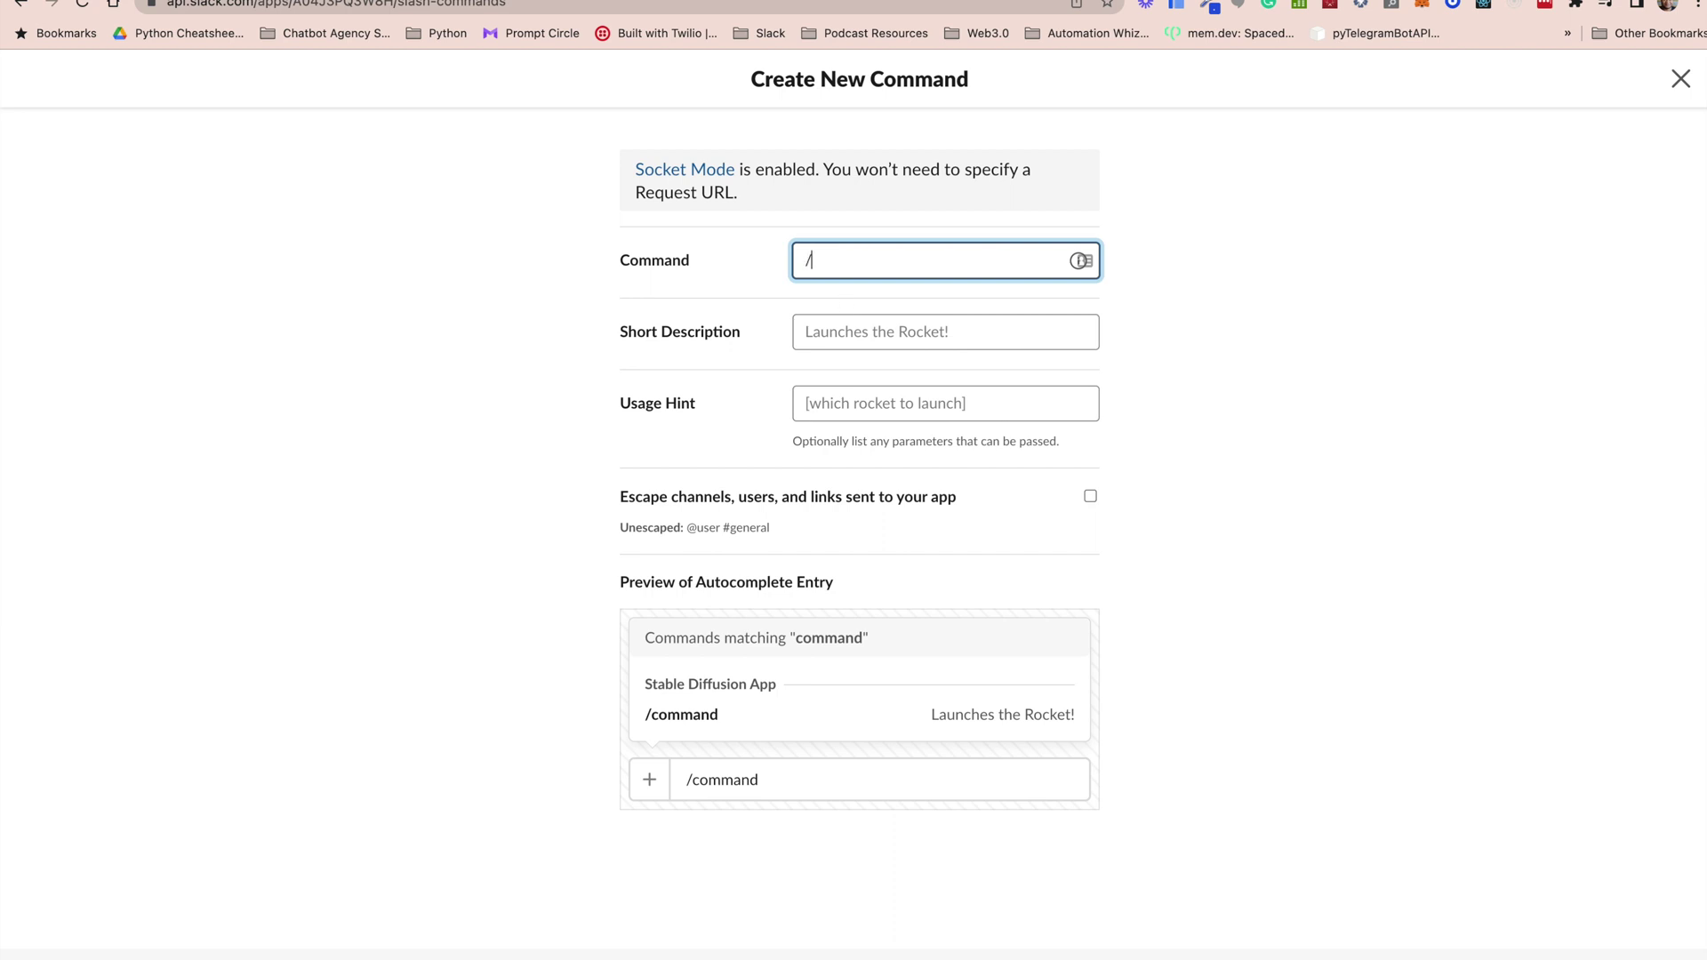
type("cre")
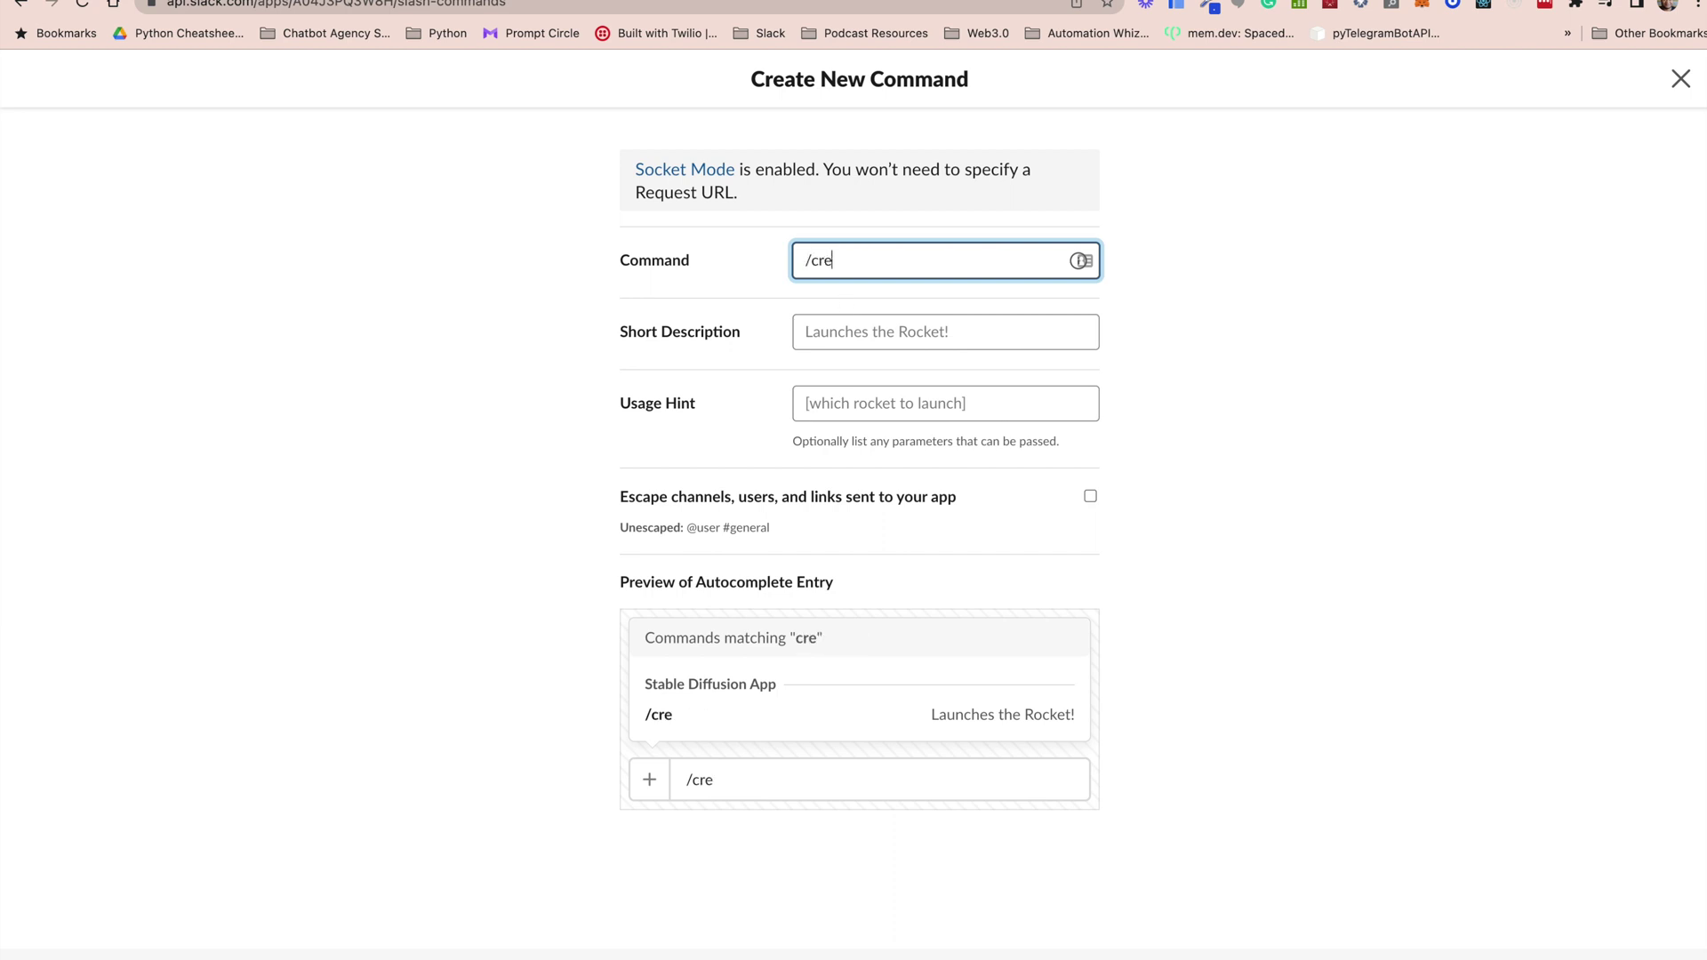
type("ate-image")
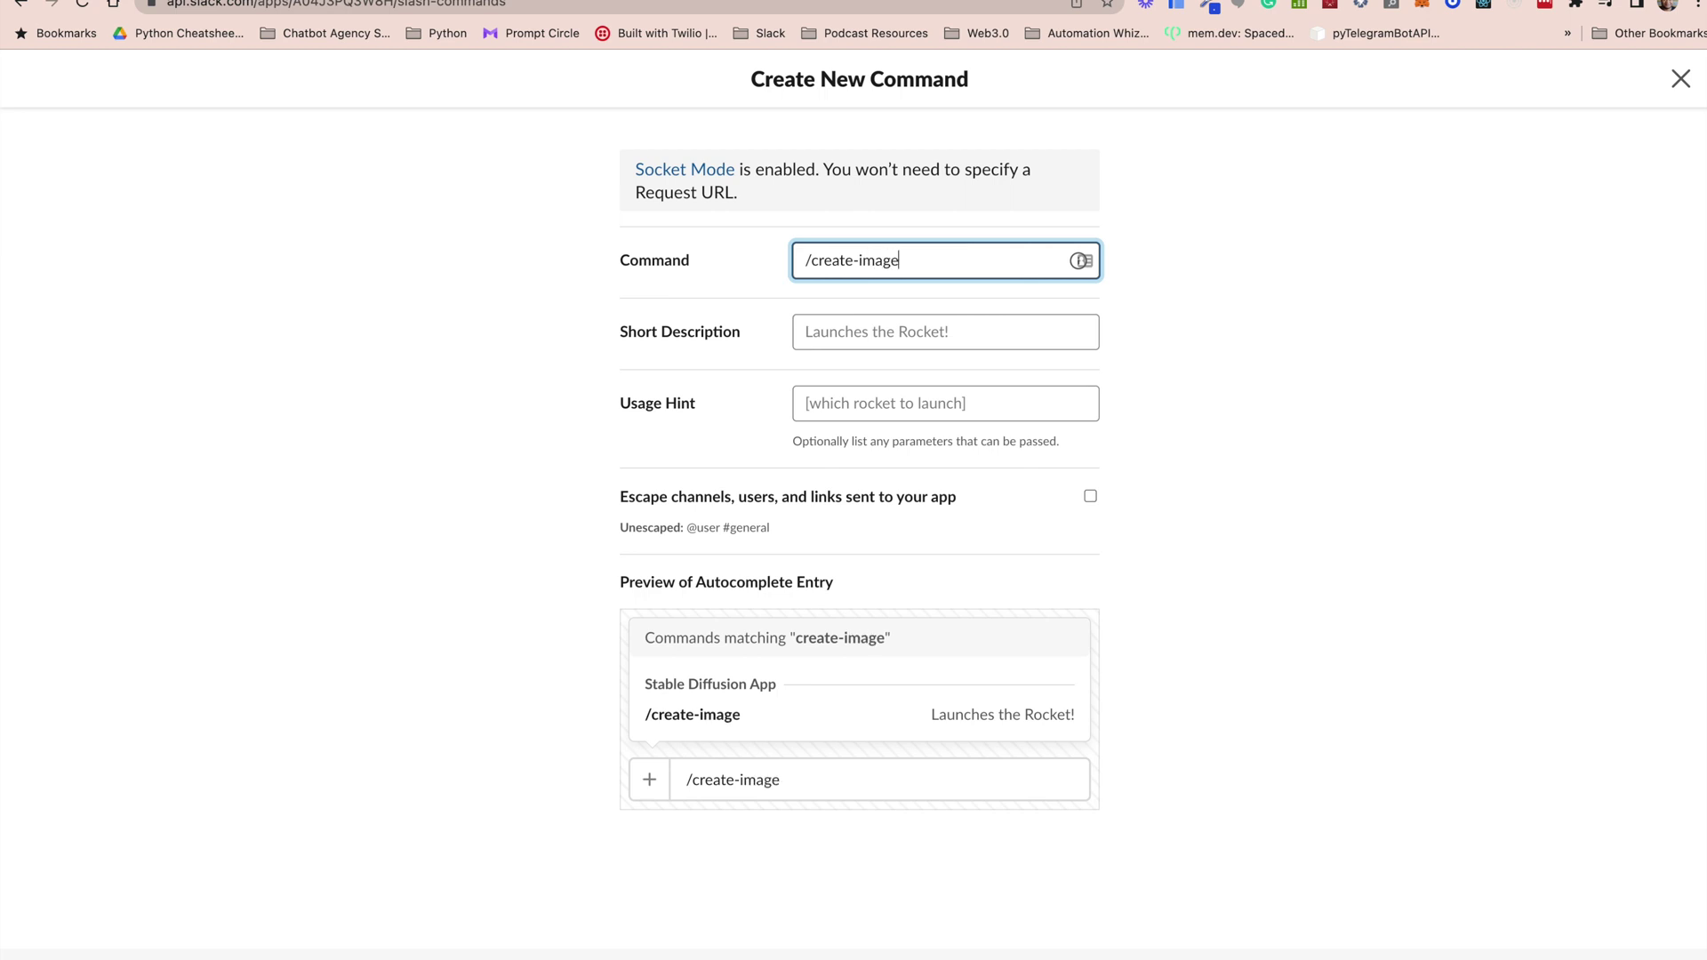
left_click(862, 335)
type("C")
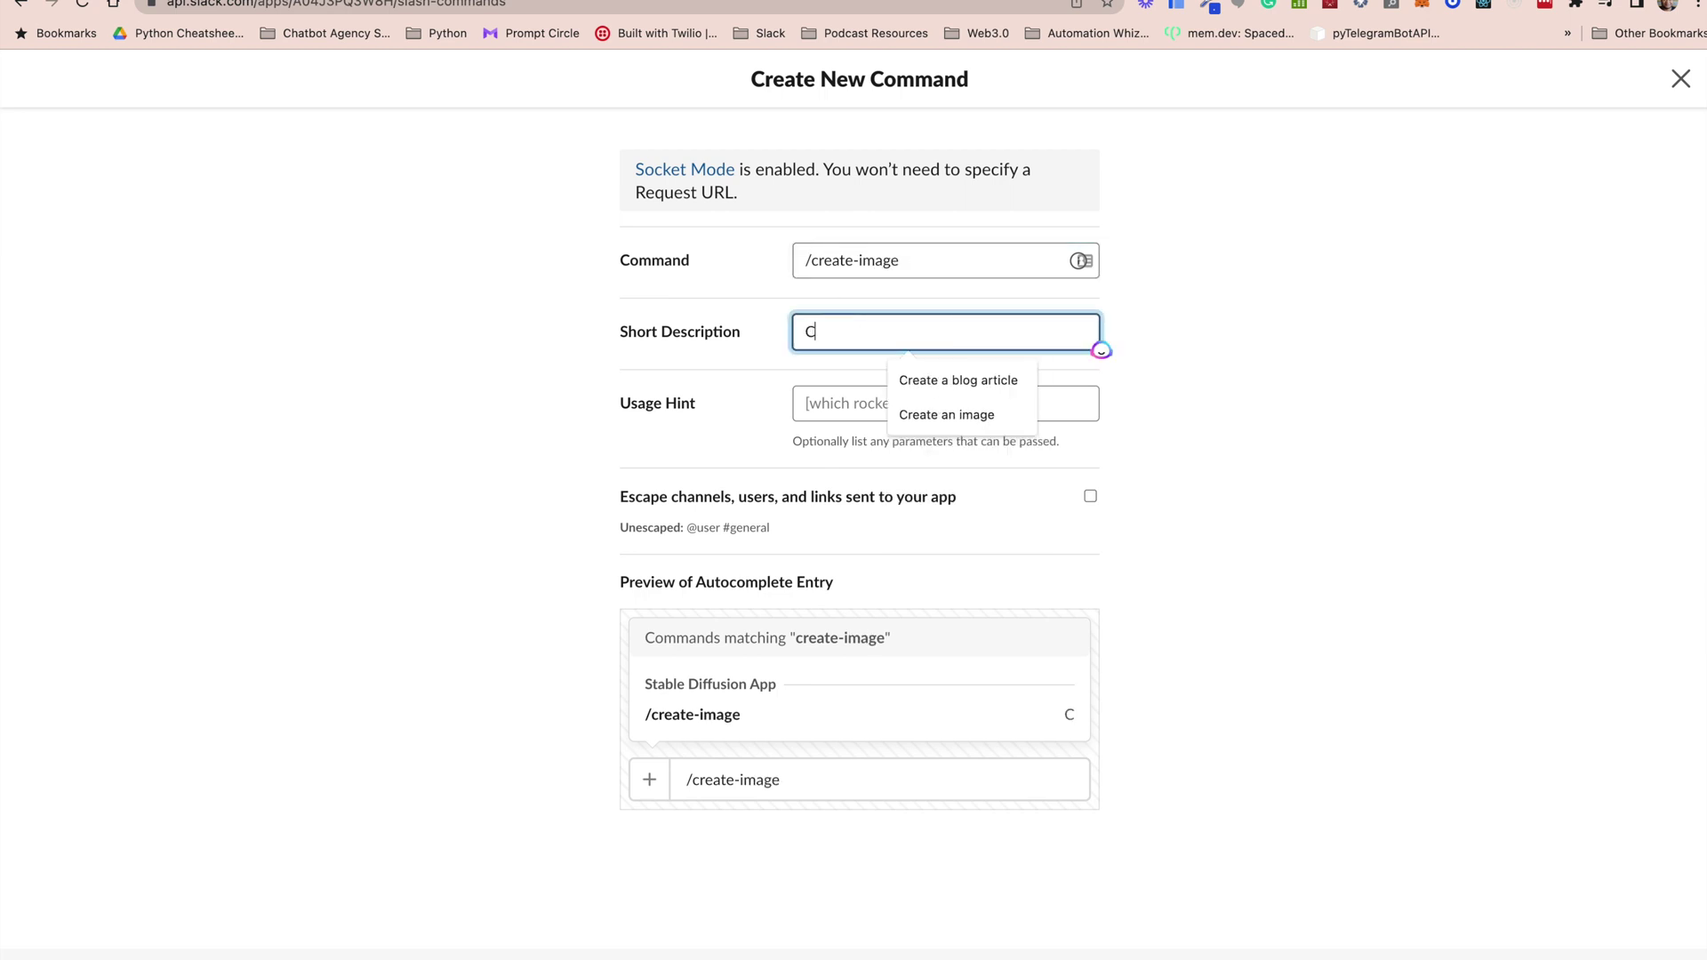
type("reate an ")
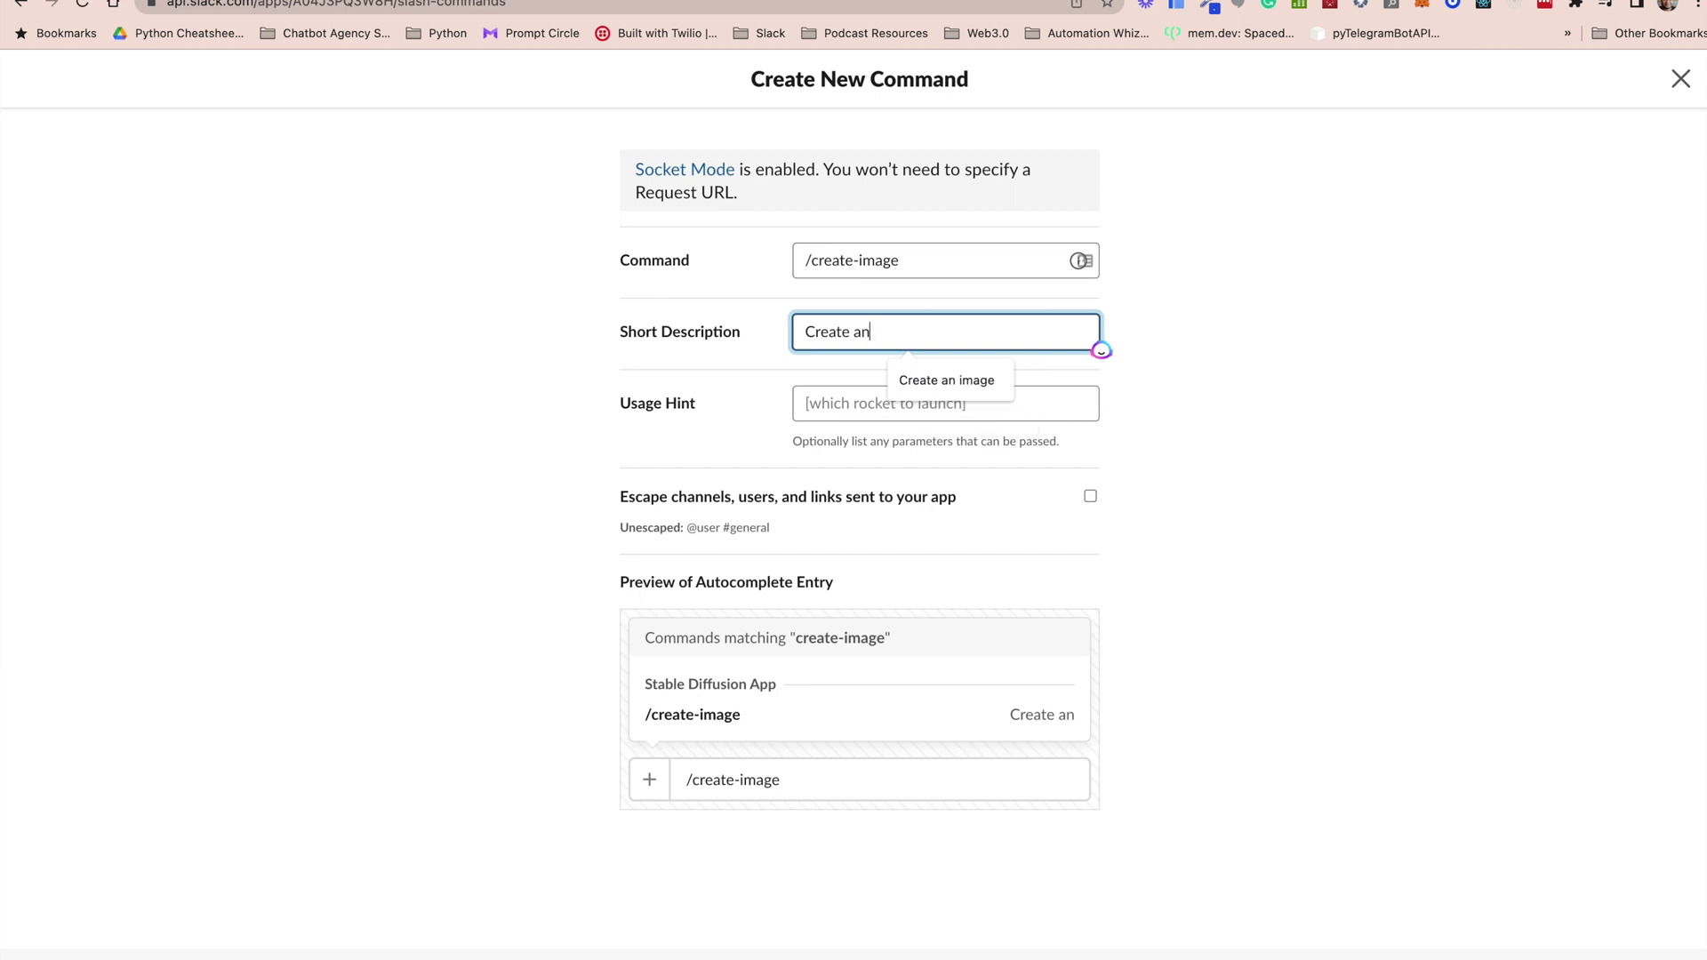
type("image")
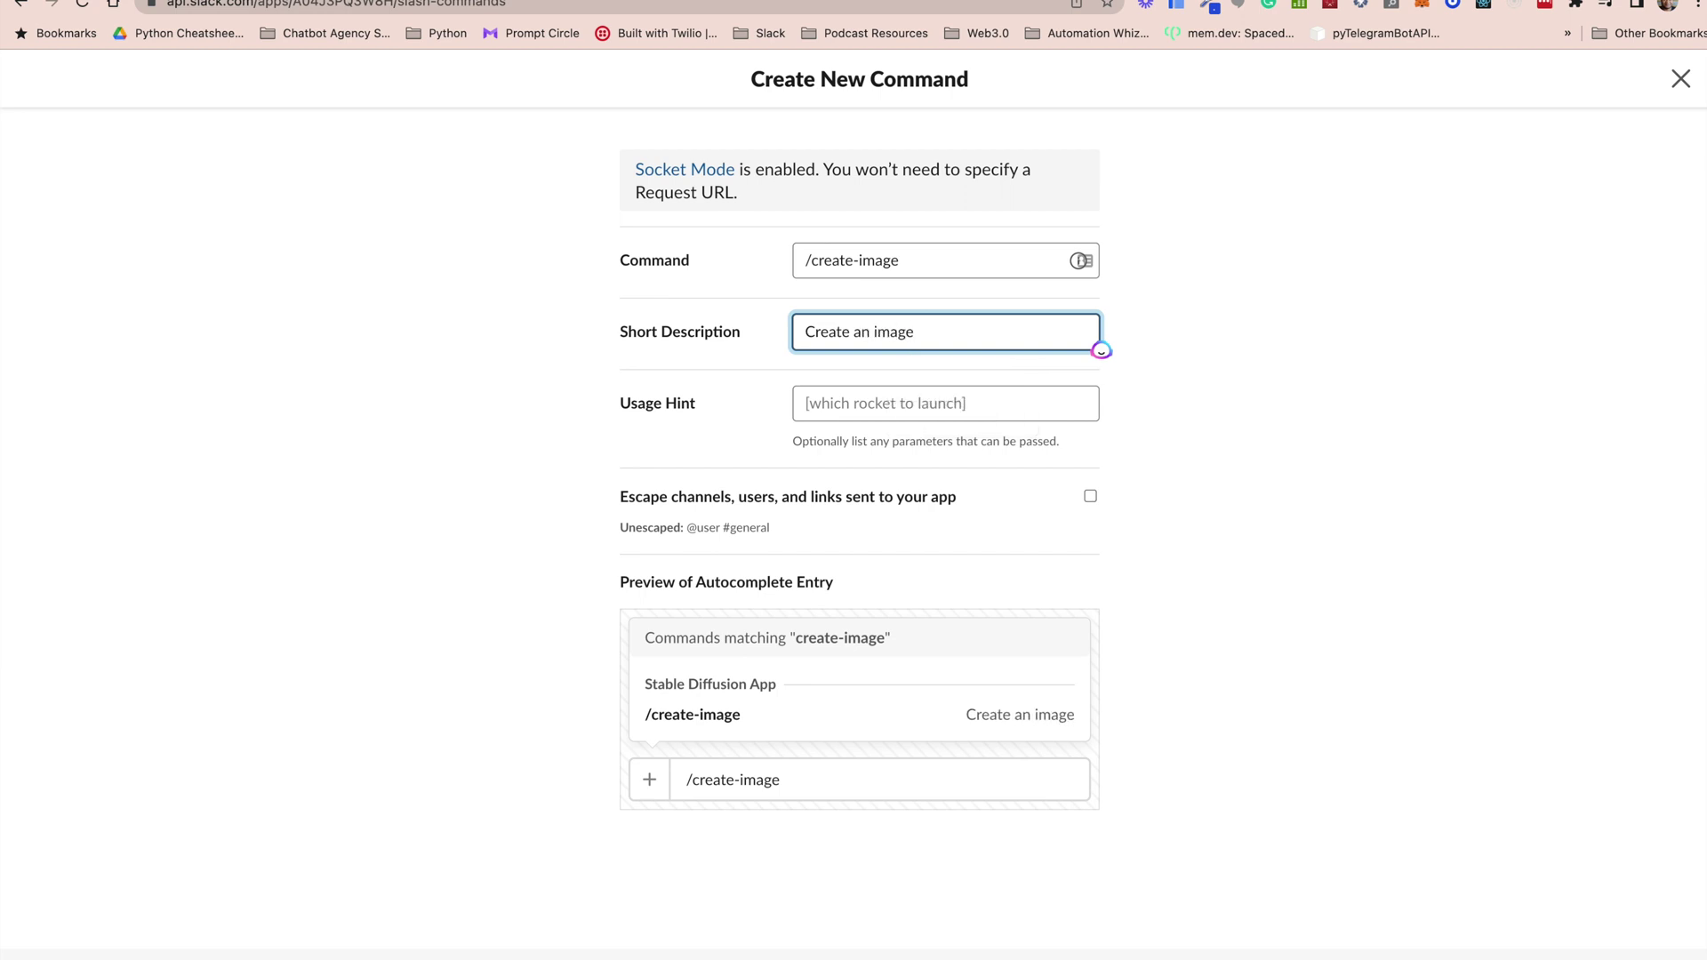
Step: Set the /create-image command's usage hint to "provide a prompt"
left_click(858, 404)
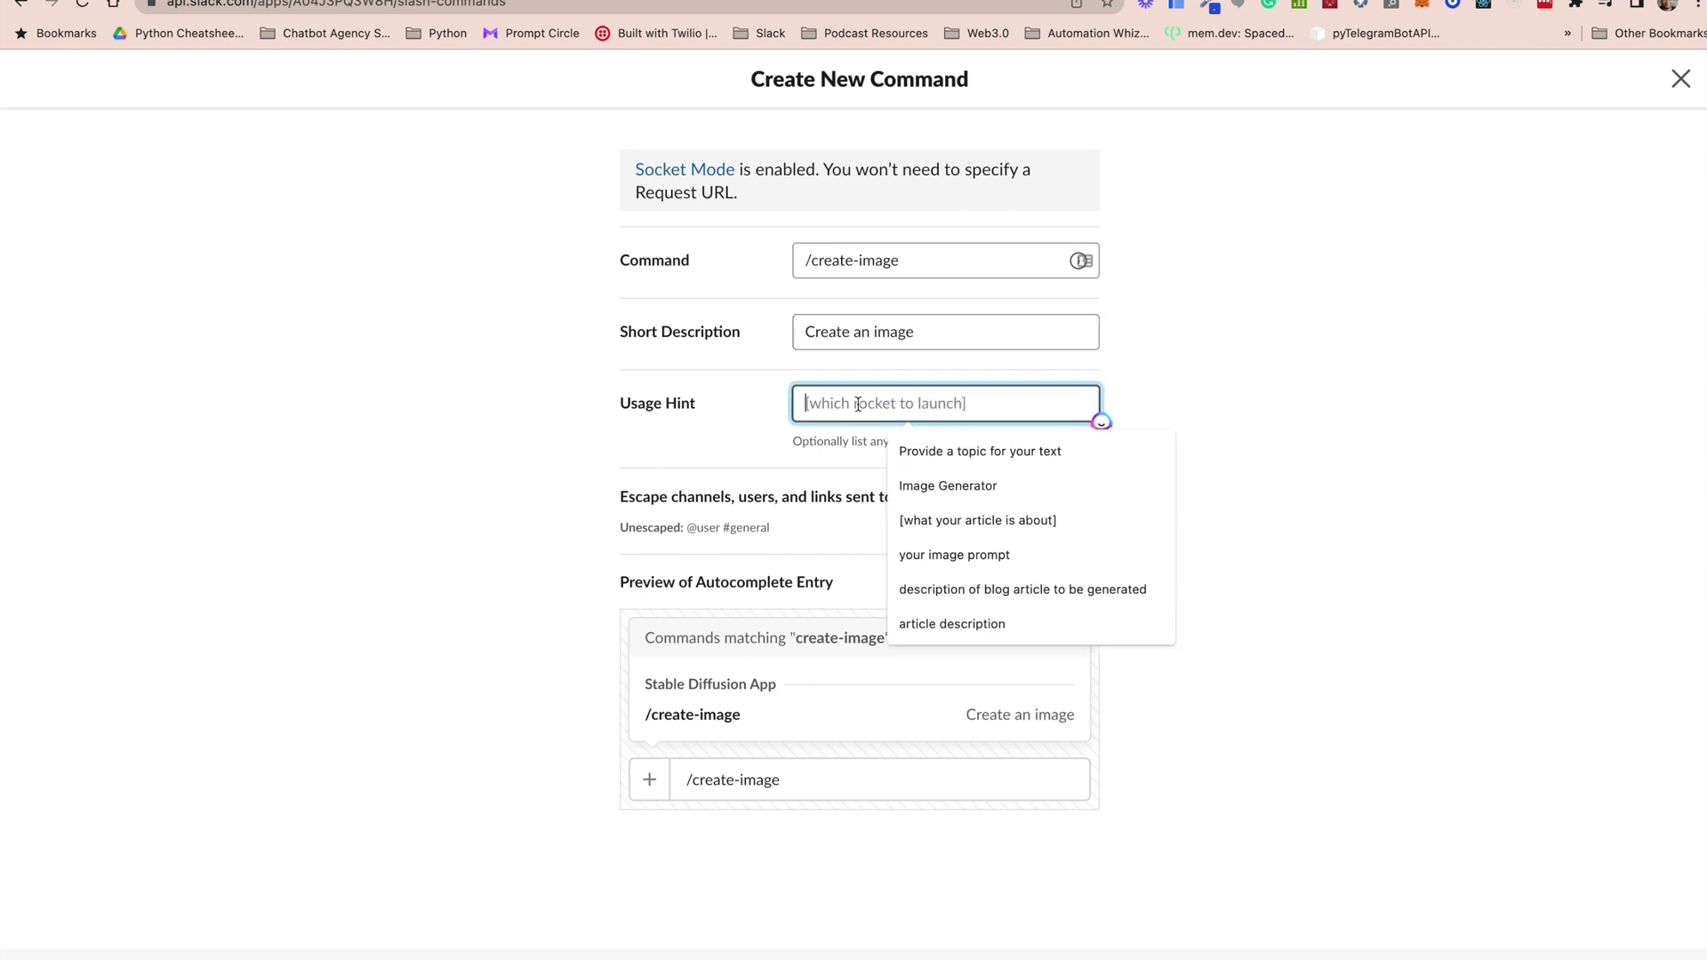
type("enter")
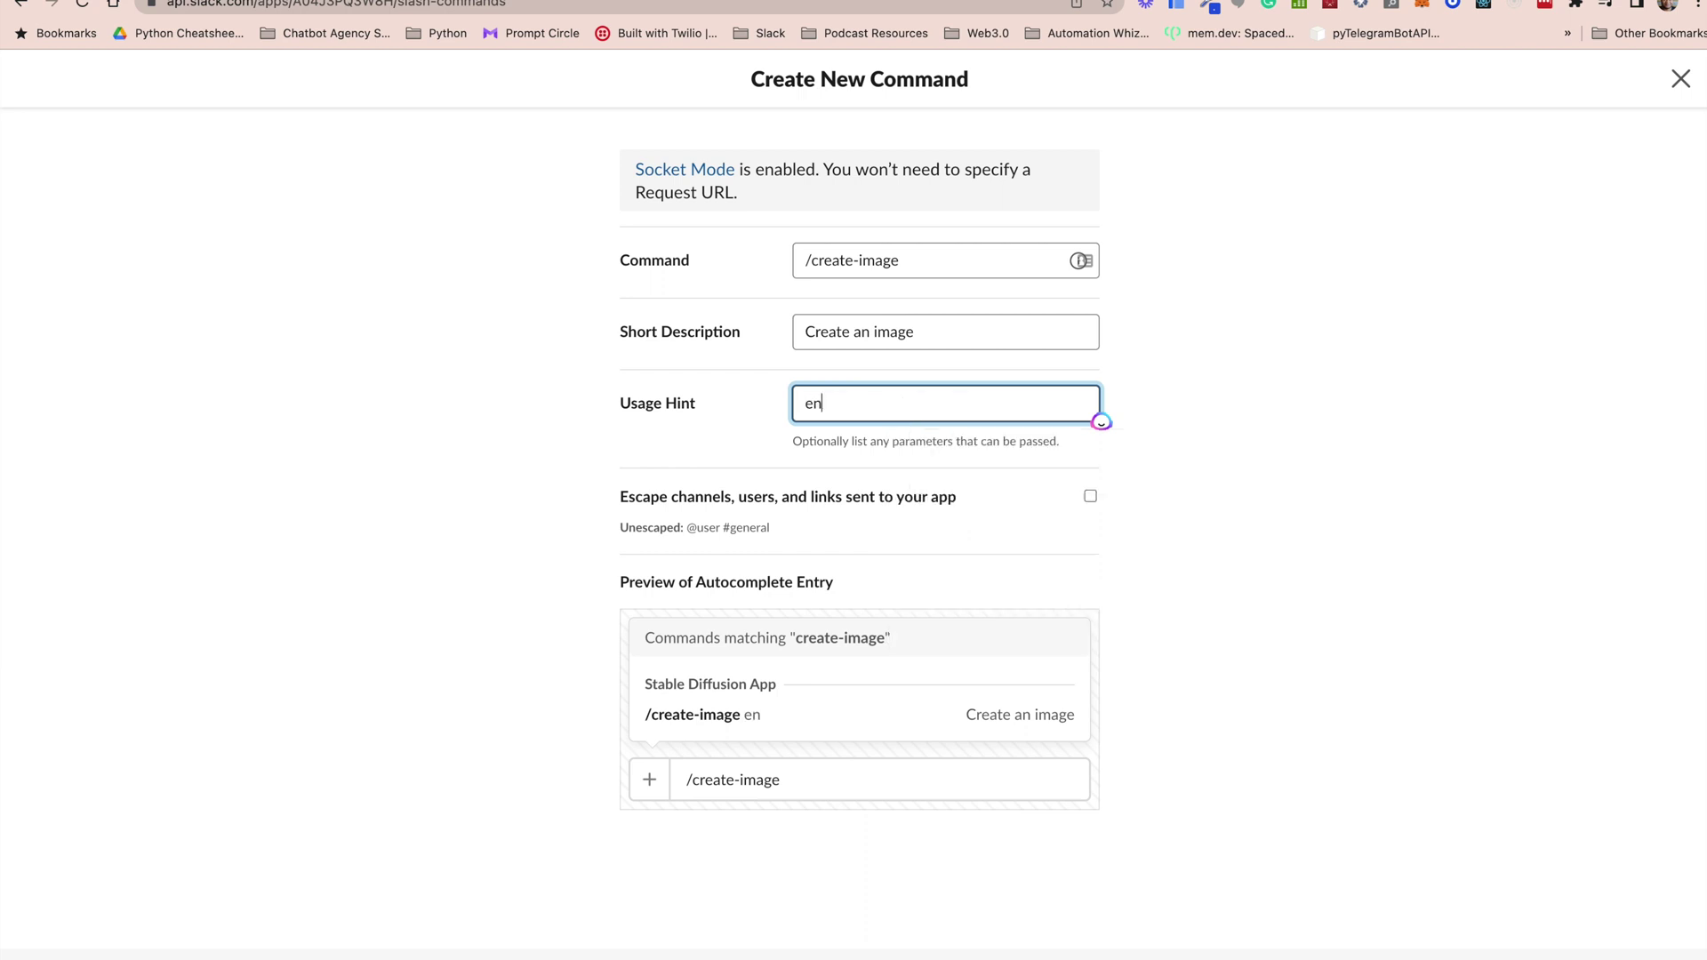
key("BackSpace")
key("BackSpace")
key("BackSpace")
key("BackSpace")
key("BackSpace")
type("pr")
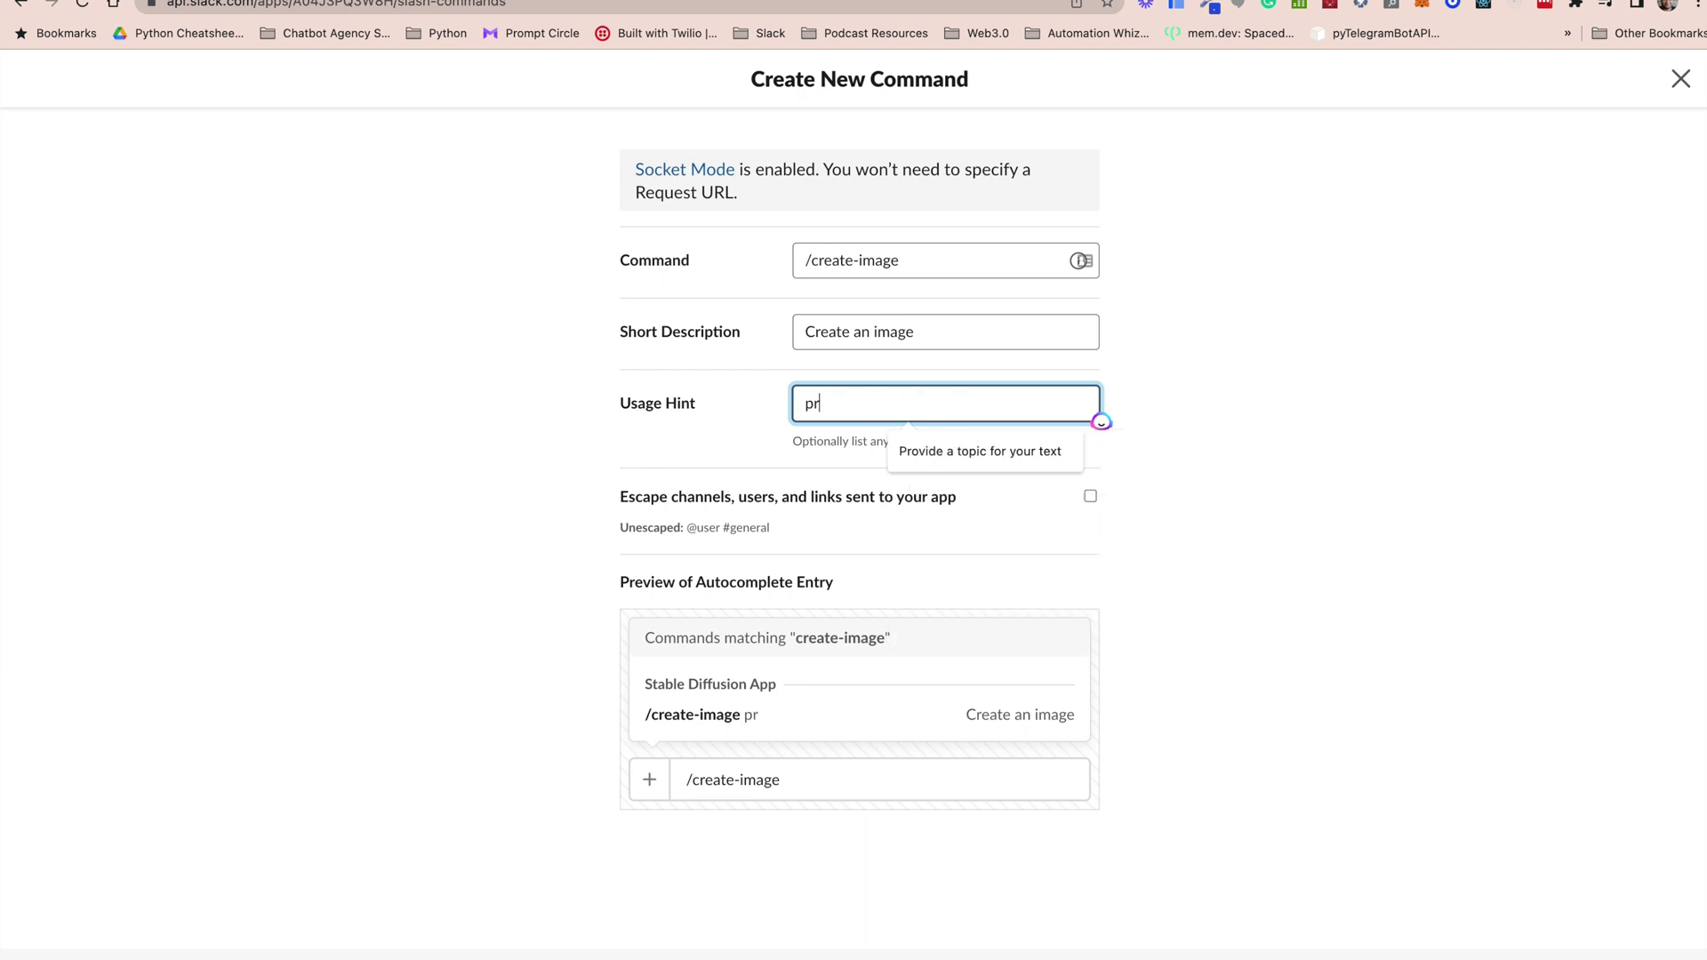
type("ovide a prompt")
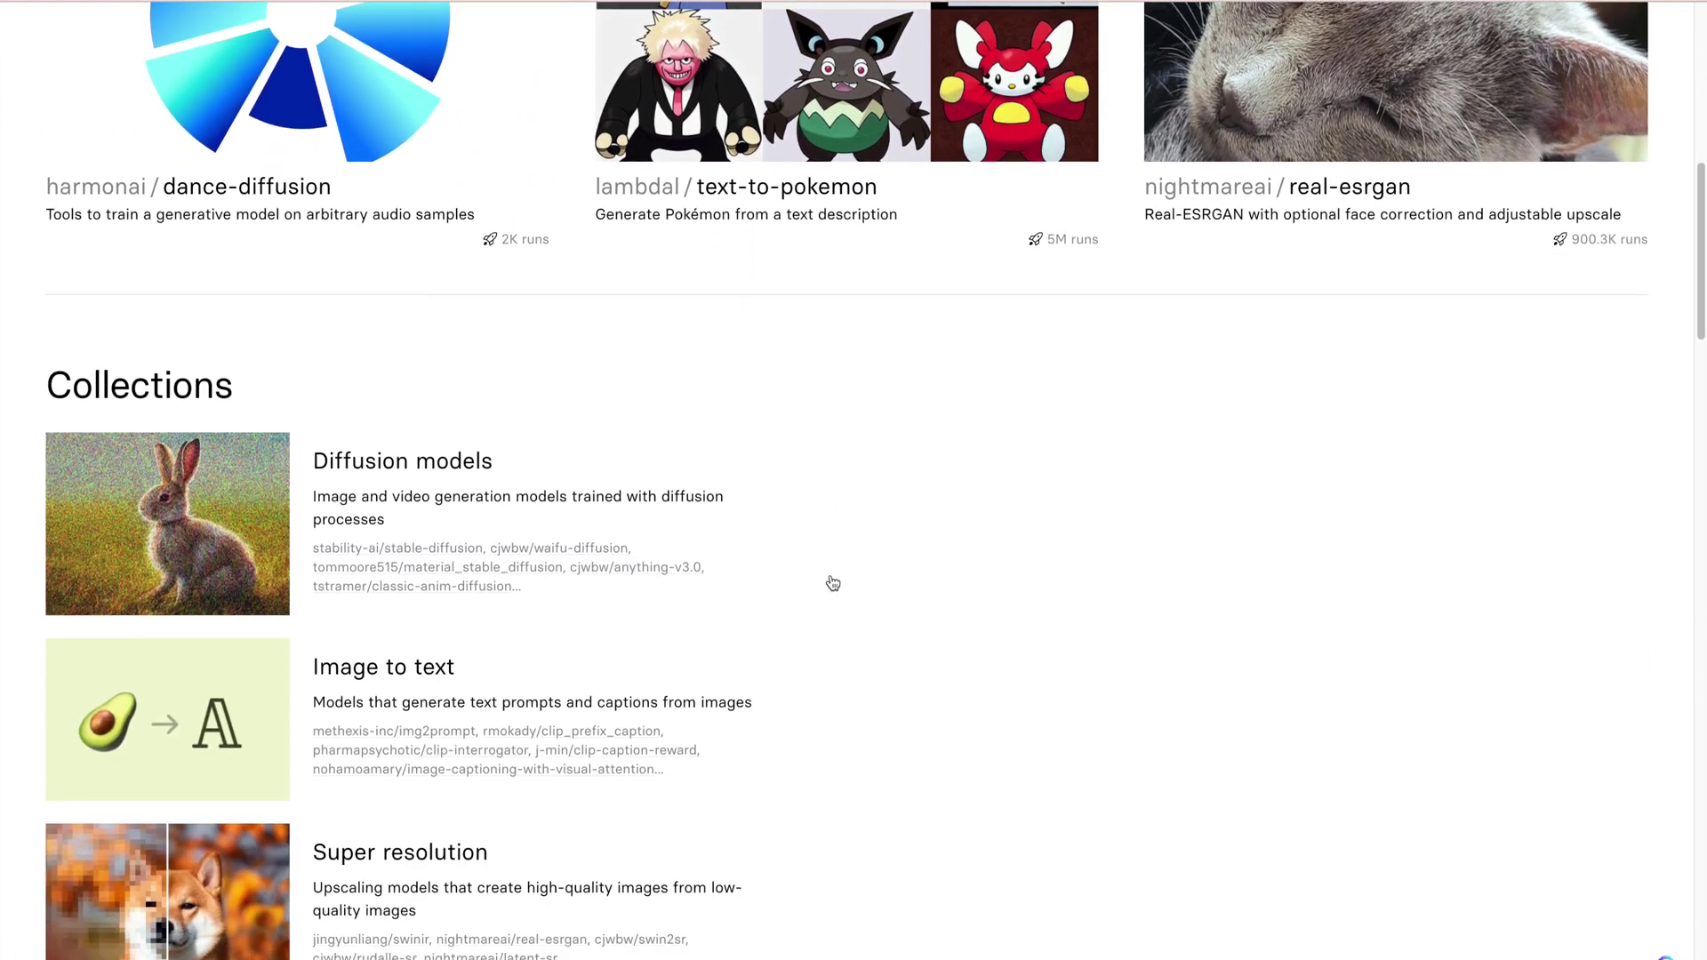
Step: Browse the models and collections on Replicate's Explore page and view the demo of the prompthero/openjourney model
scroll(831, 583, "down", 2)
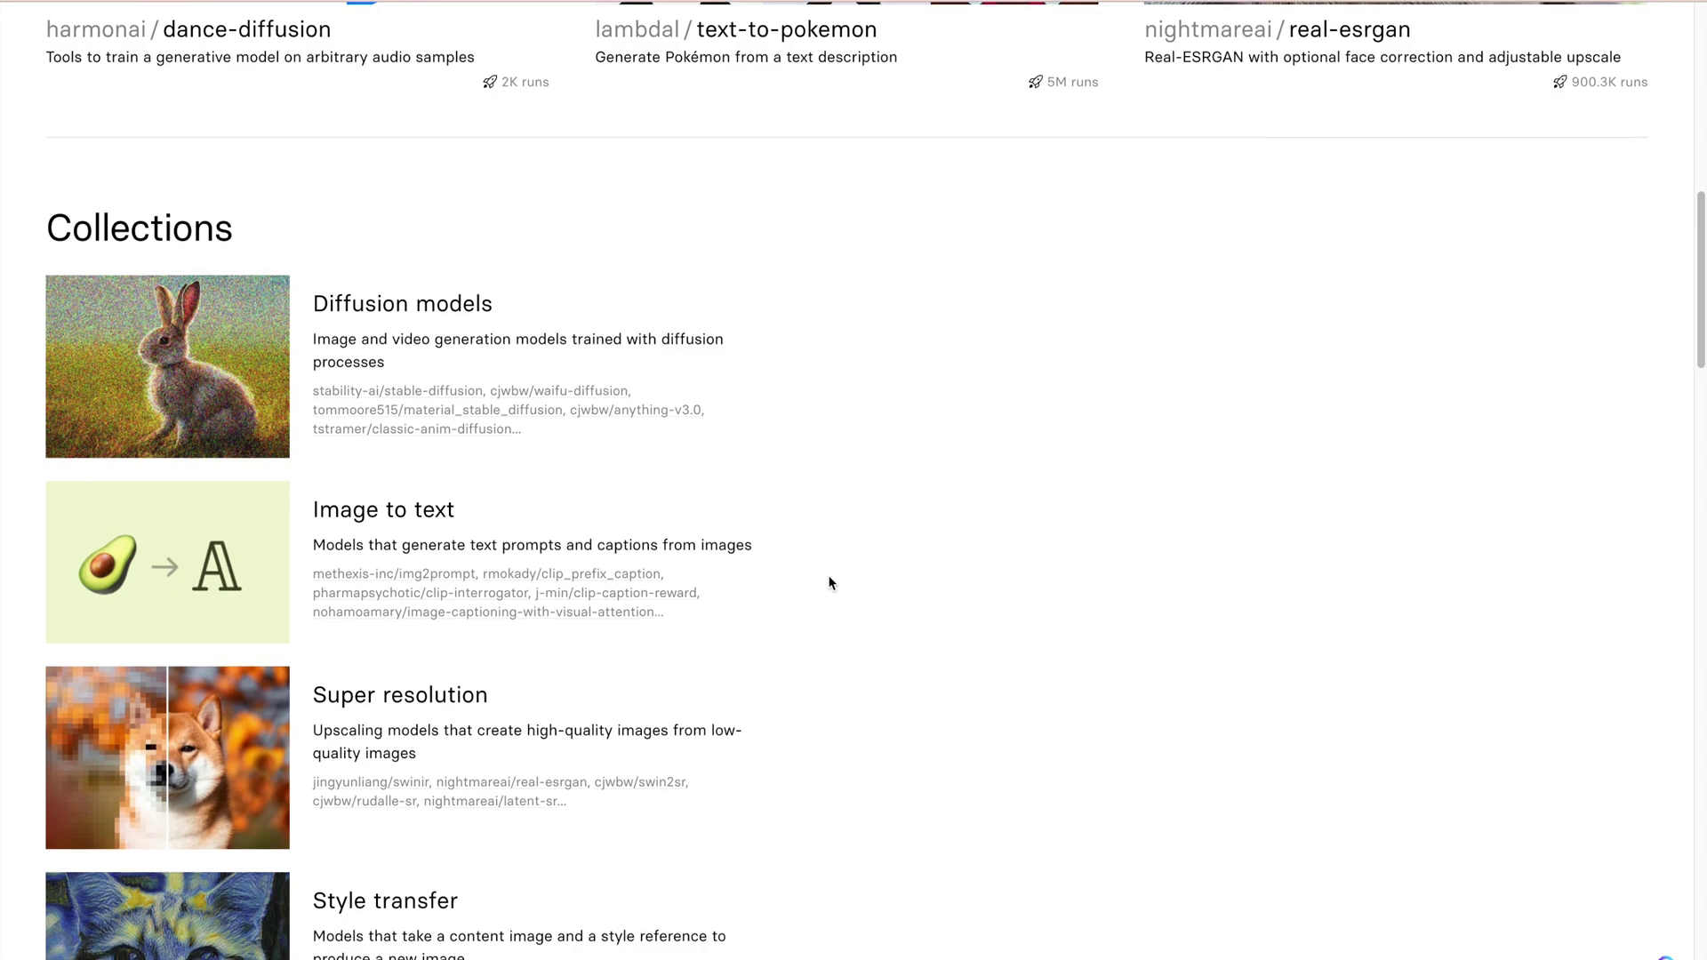
scroll(613, 573, "down", 8)
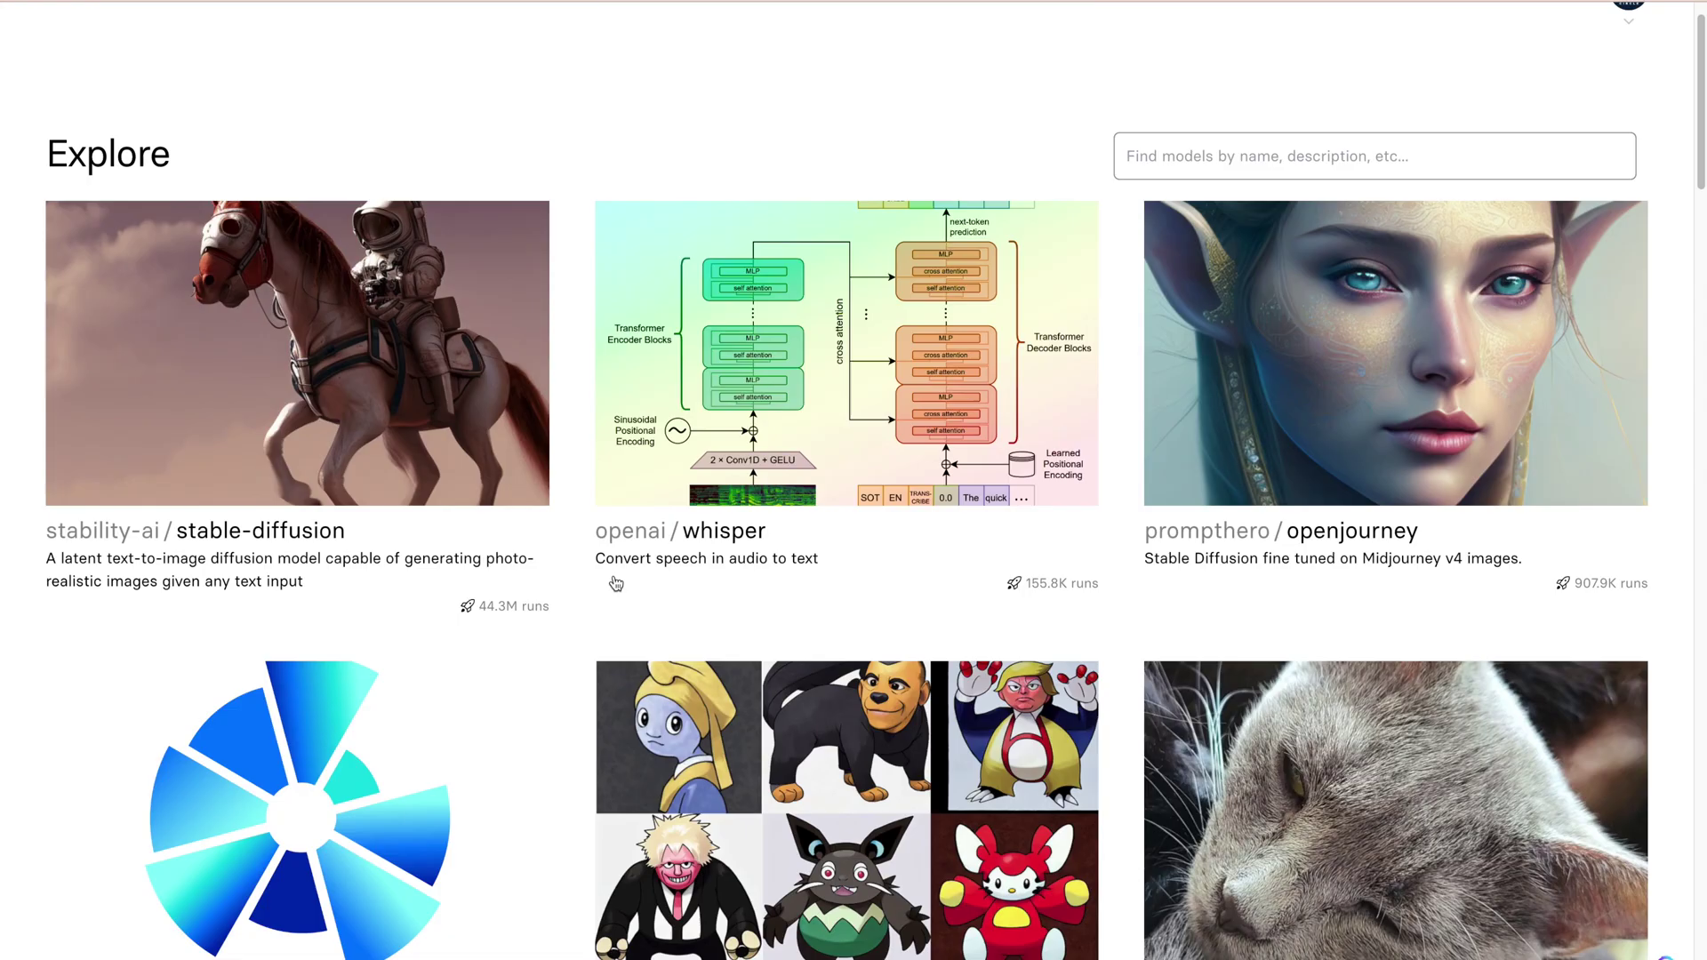
scroll(212, 308, "down", 9)
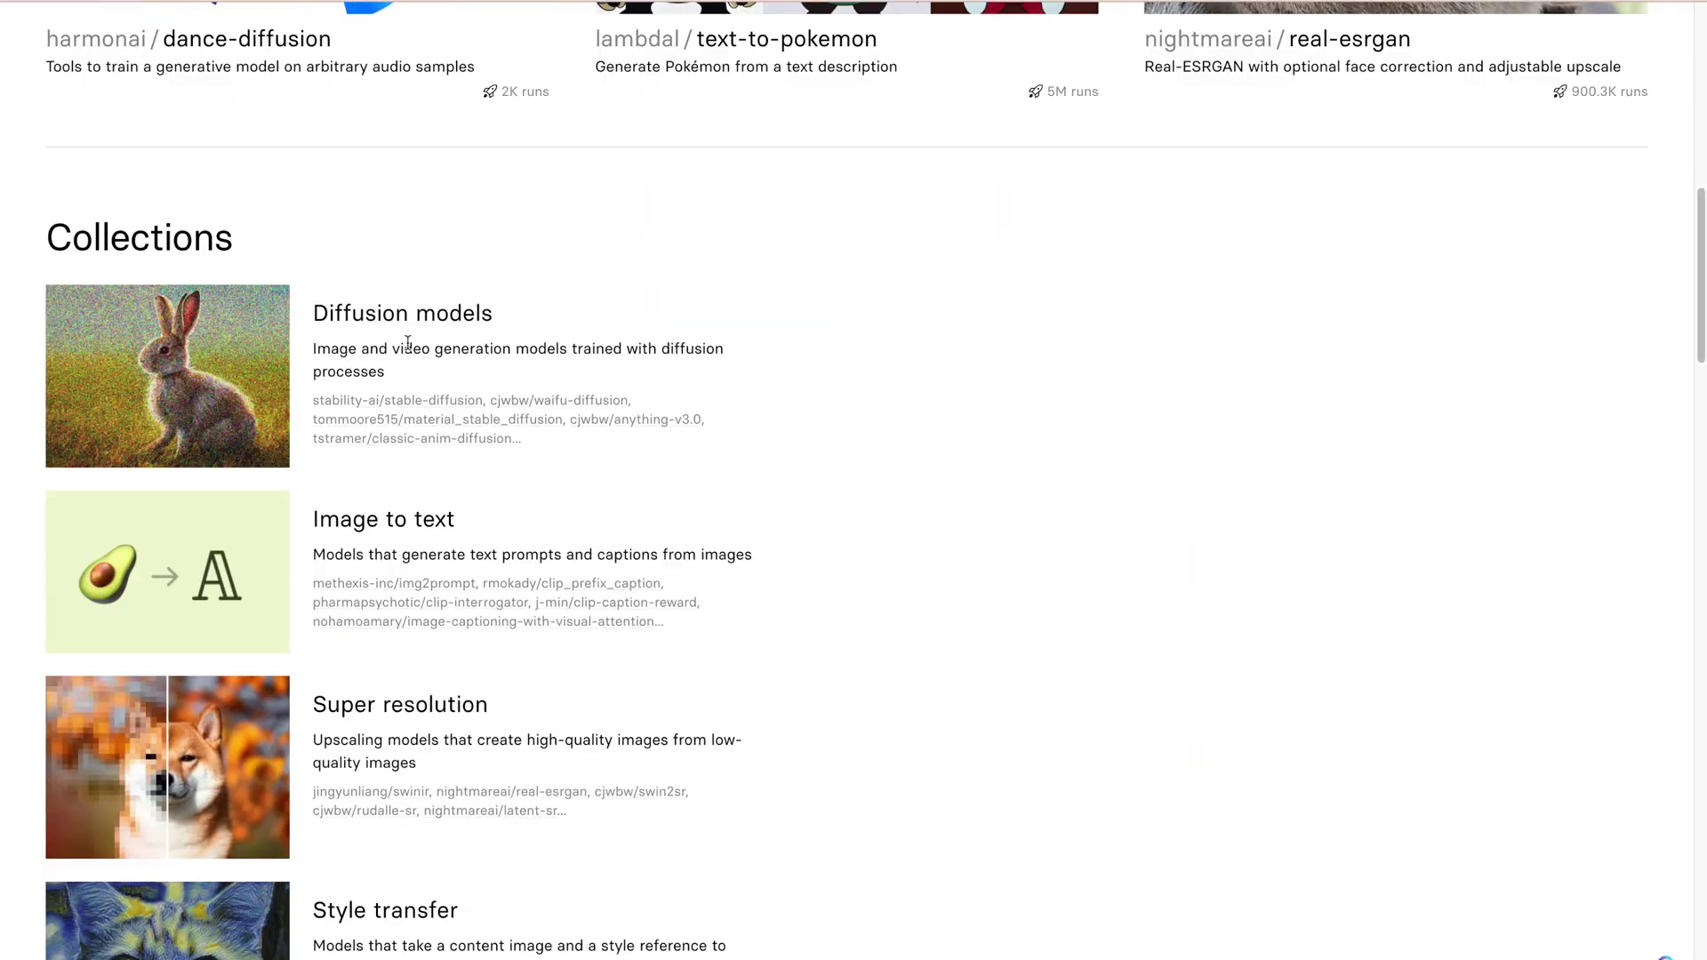
left_click(280, 326)
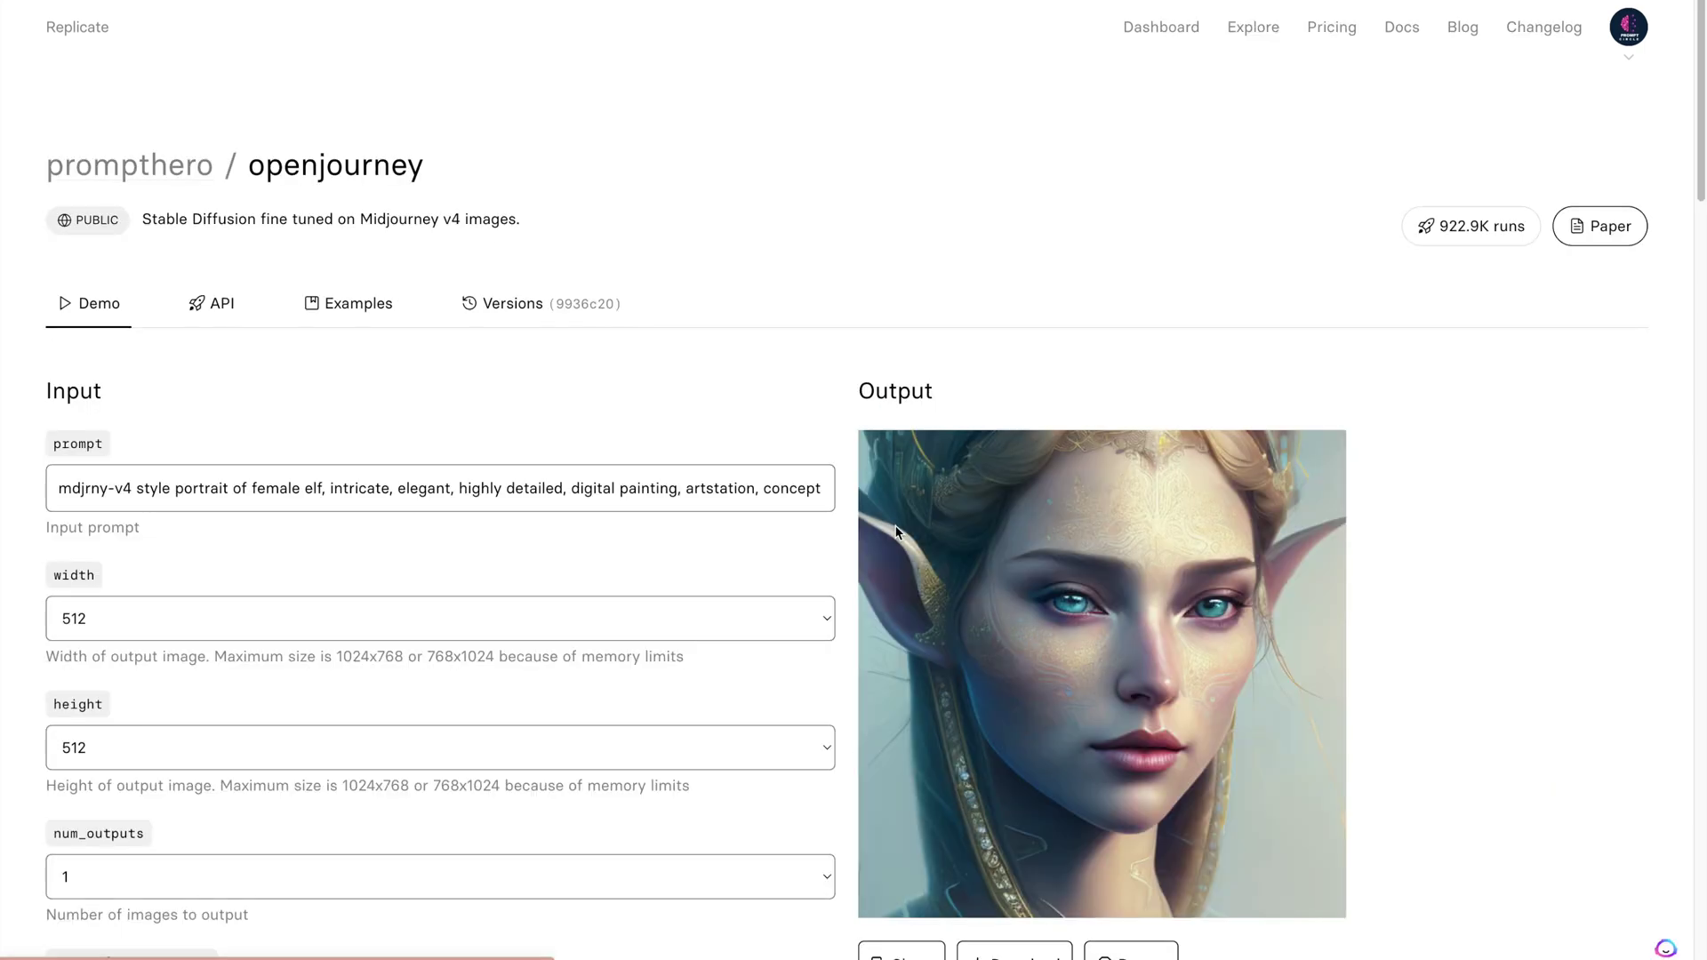
scroll(871, 545, "down", 1)
scroll(871, 545, "down", 2)
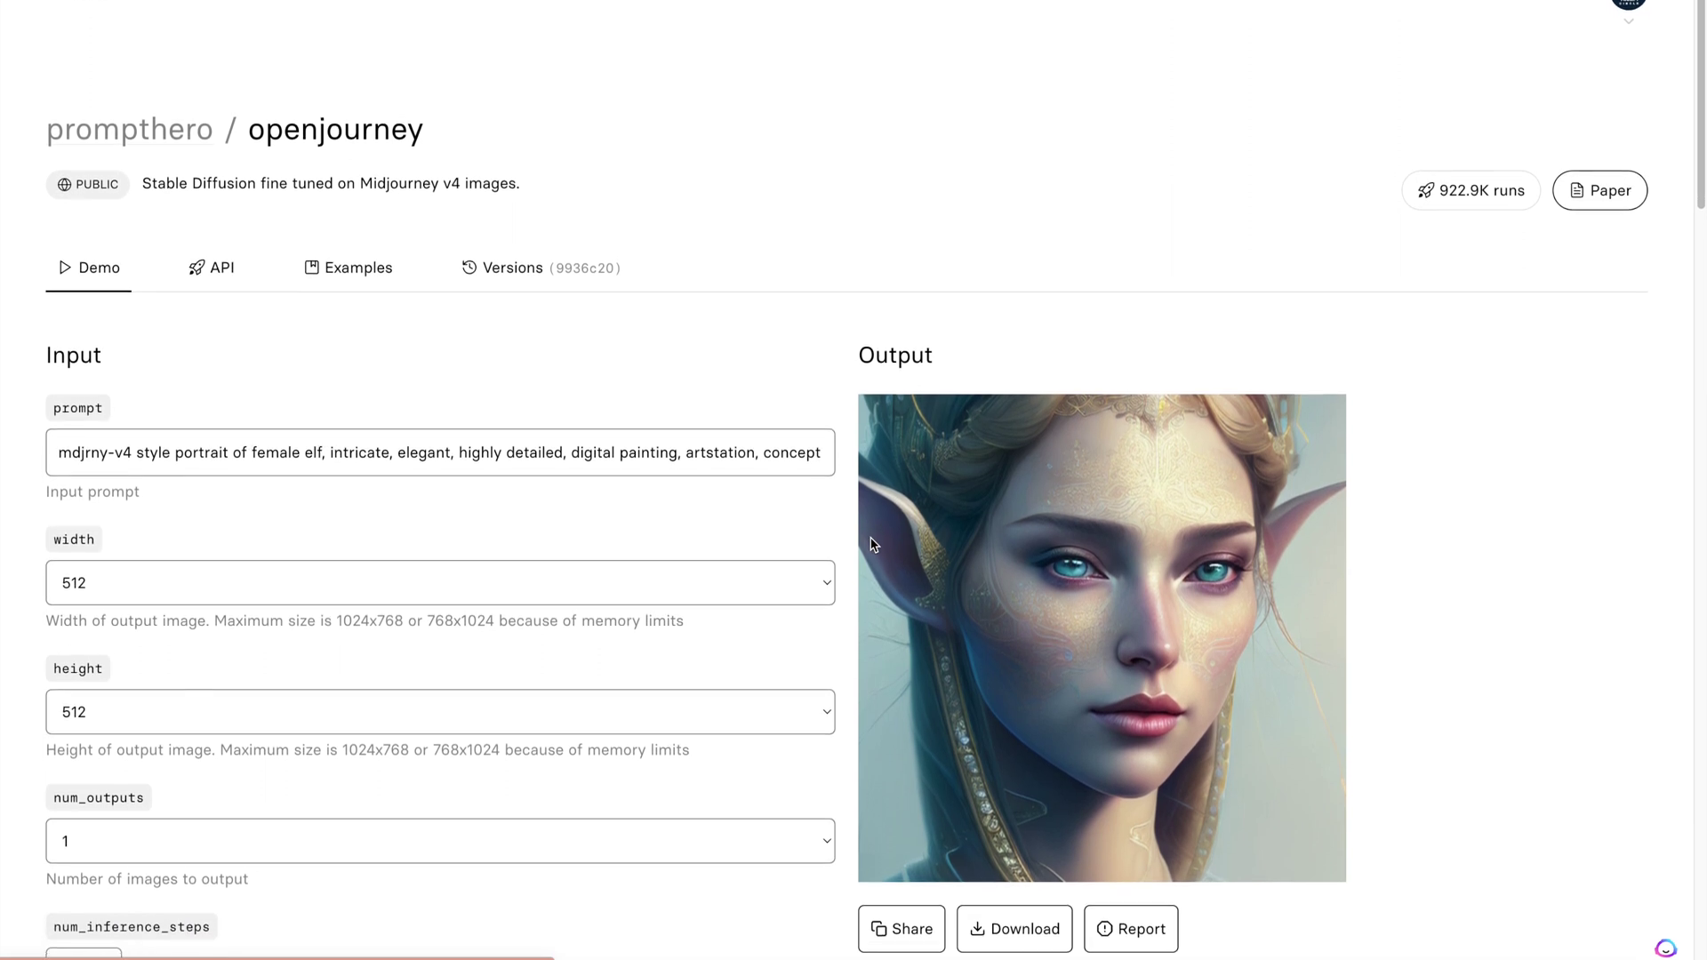
scroll(872, 543, "up", 2)
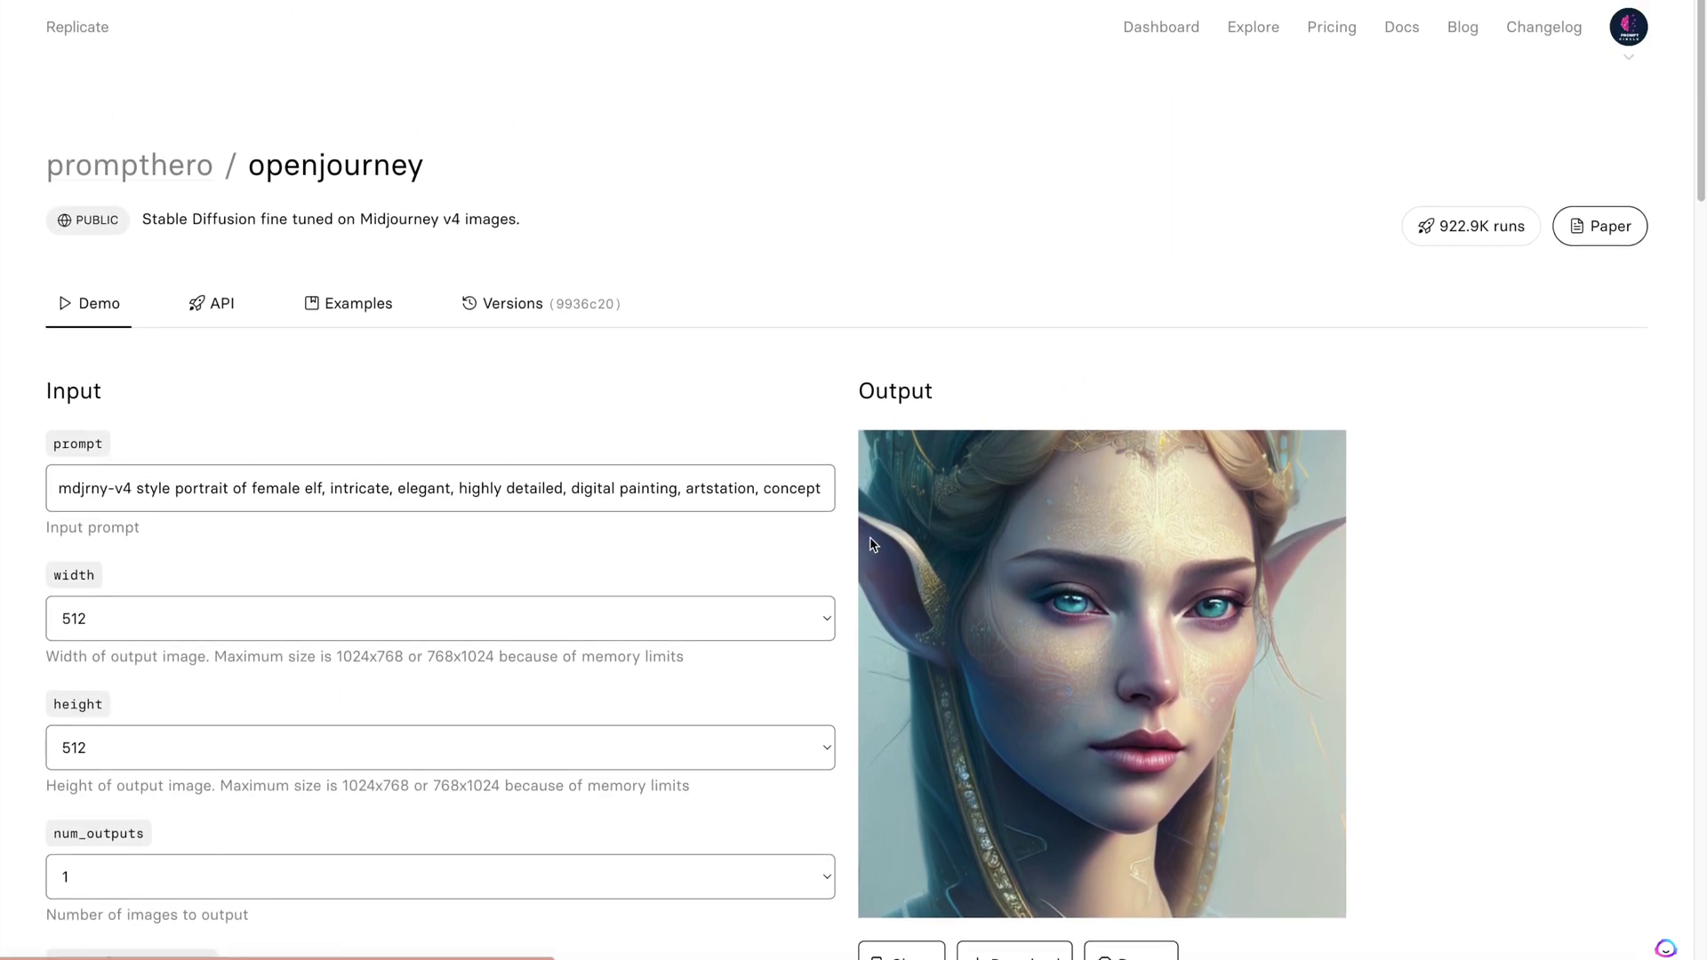
Step: Examine the openjourney model's examples, comparing their input prompts and settings with the output images
left_click(360, 317)
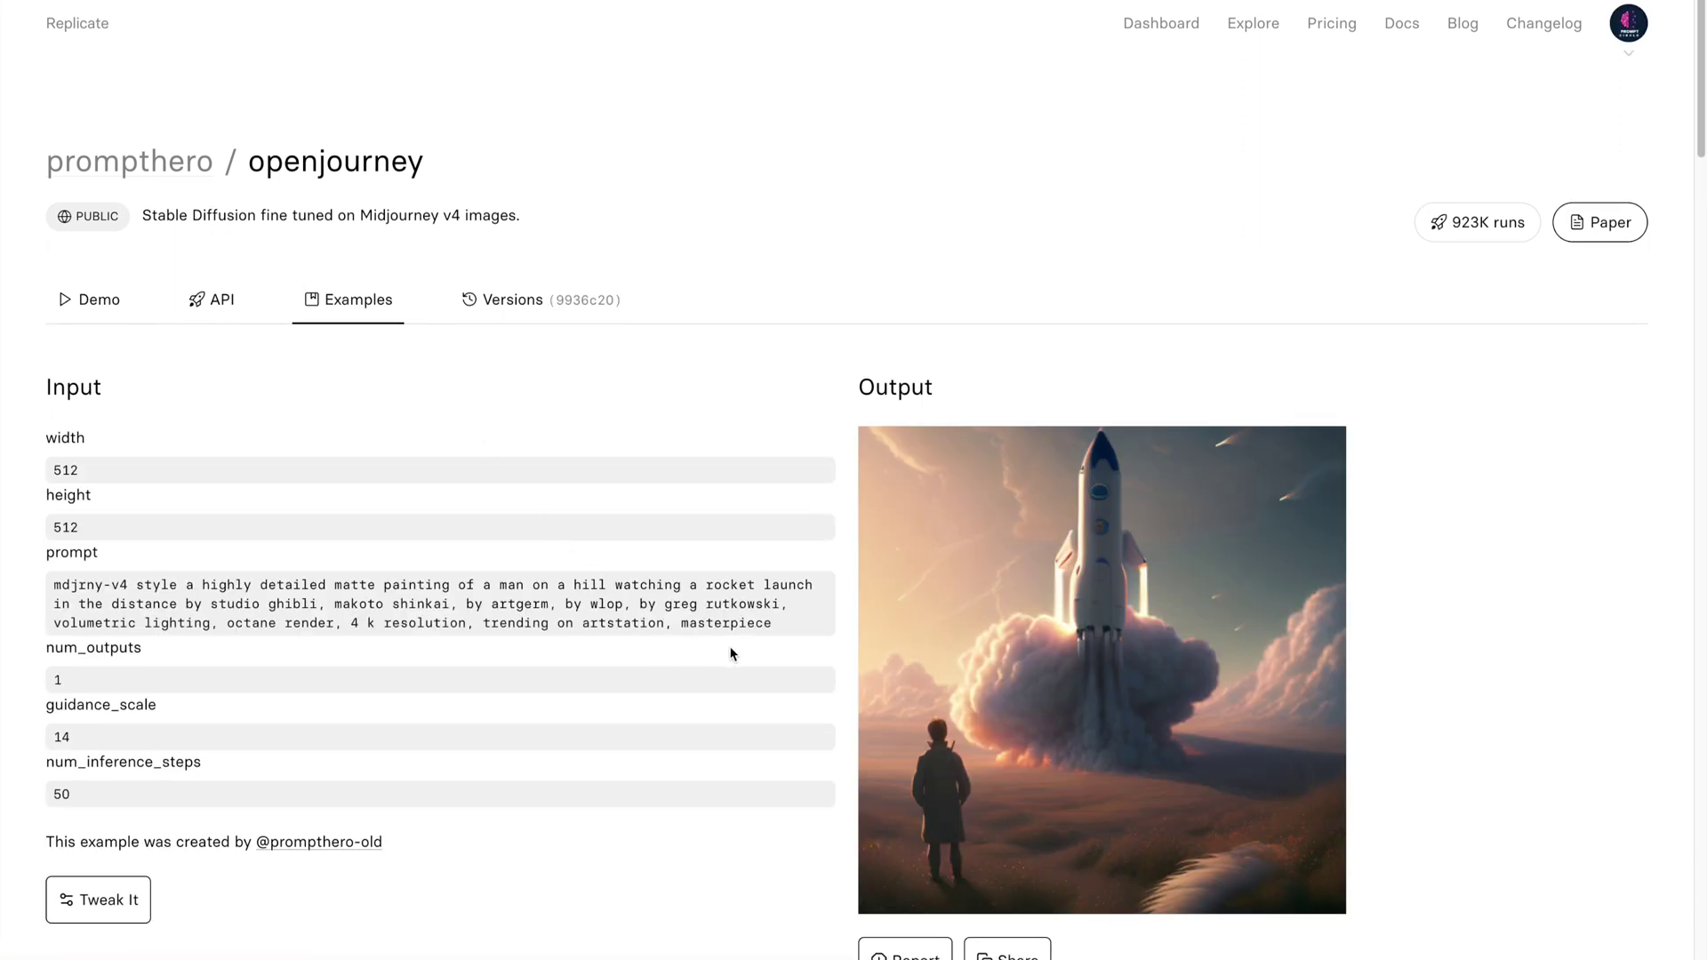
scroll(731, 656, "down", 4)
scroll(730, 654, "down", 4)
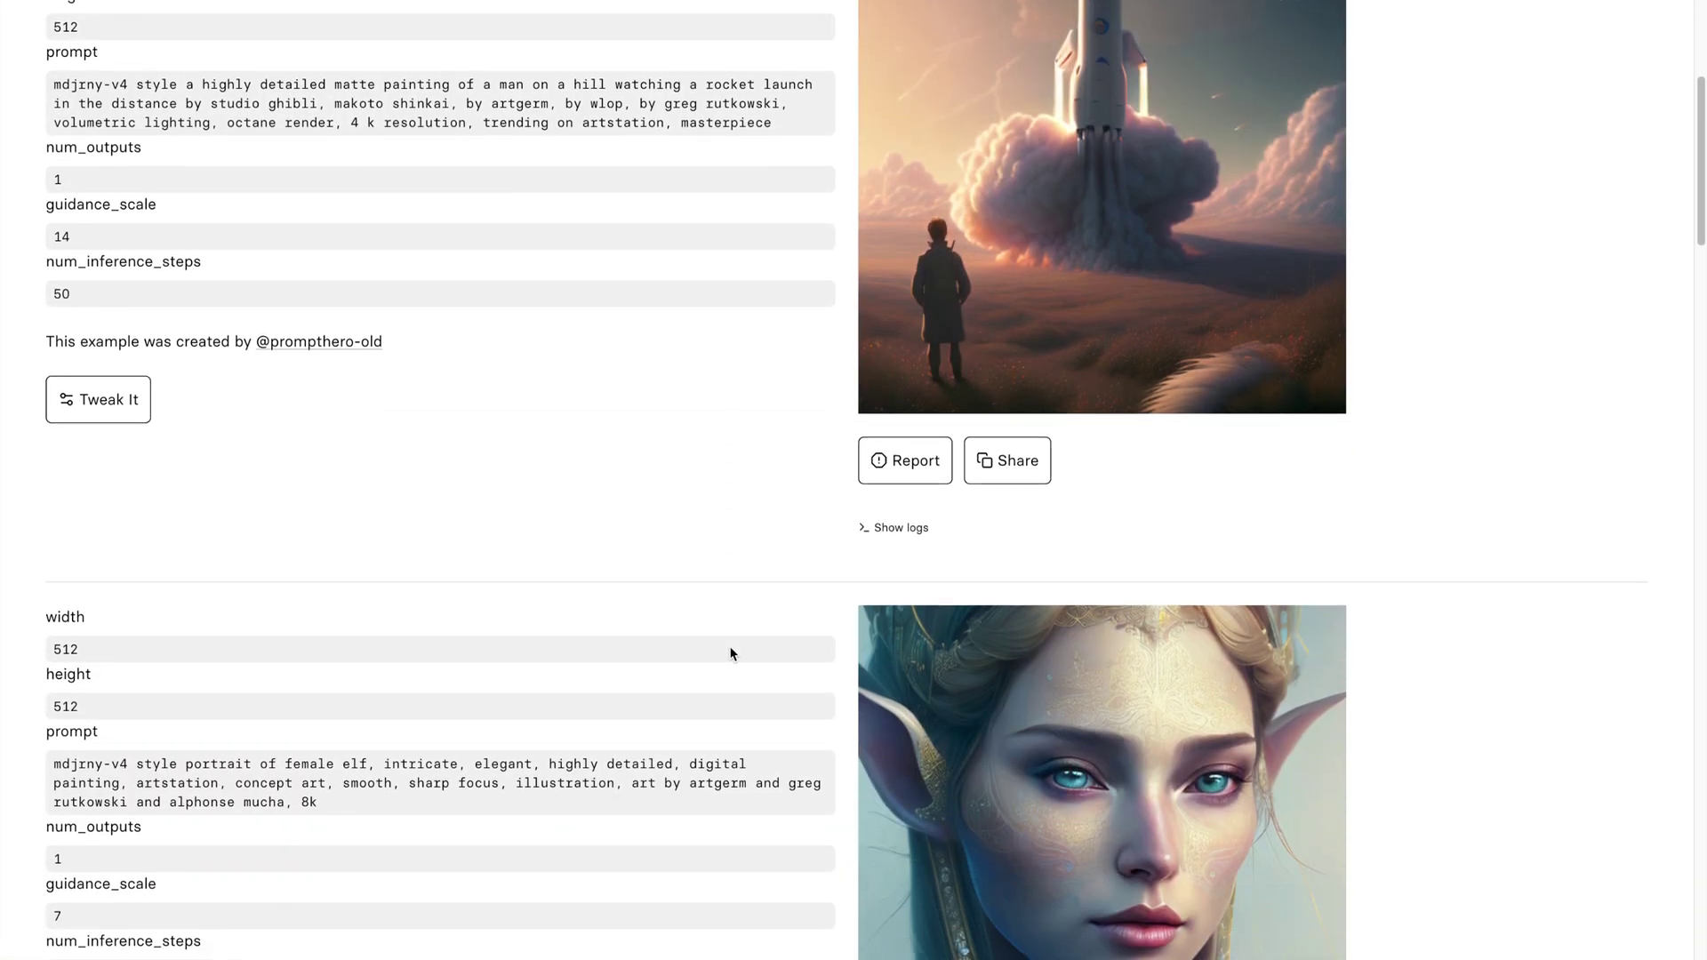
scroll(731, 654, "down", 9)
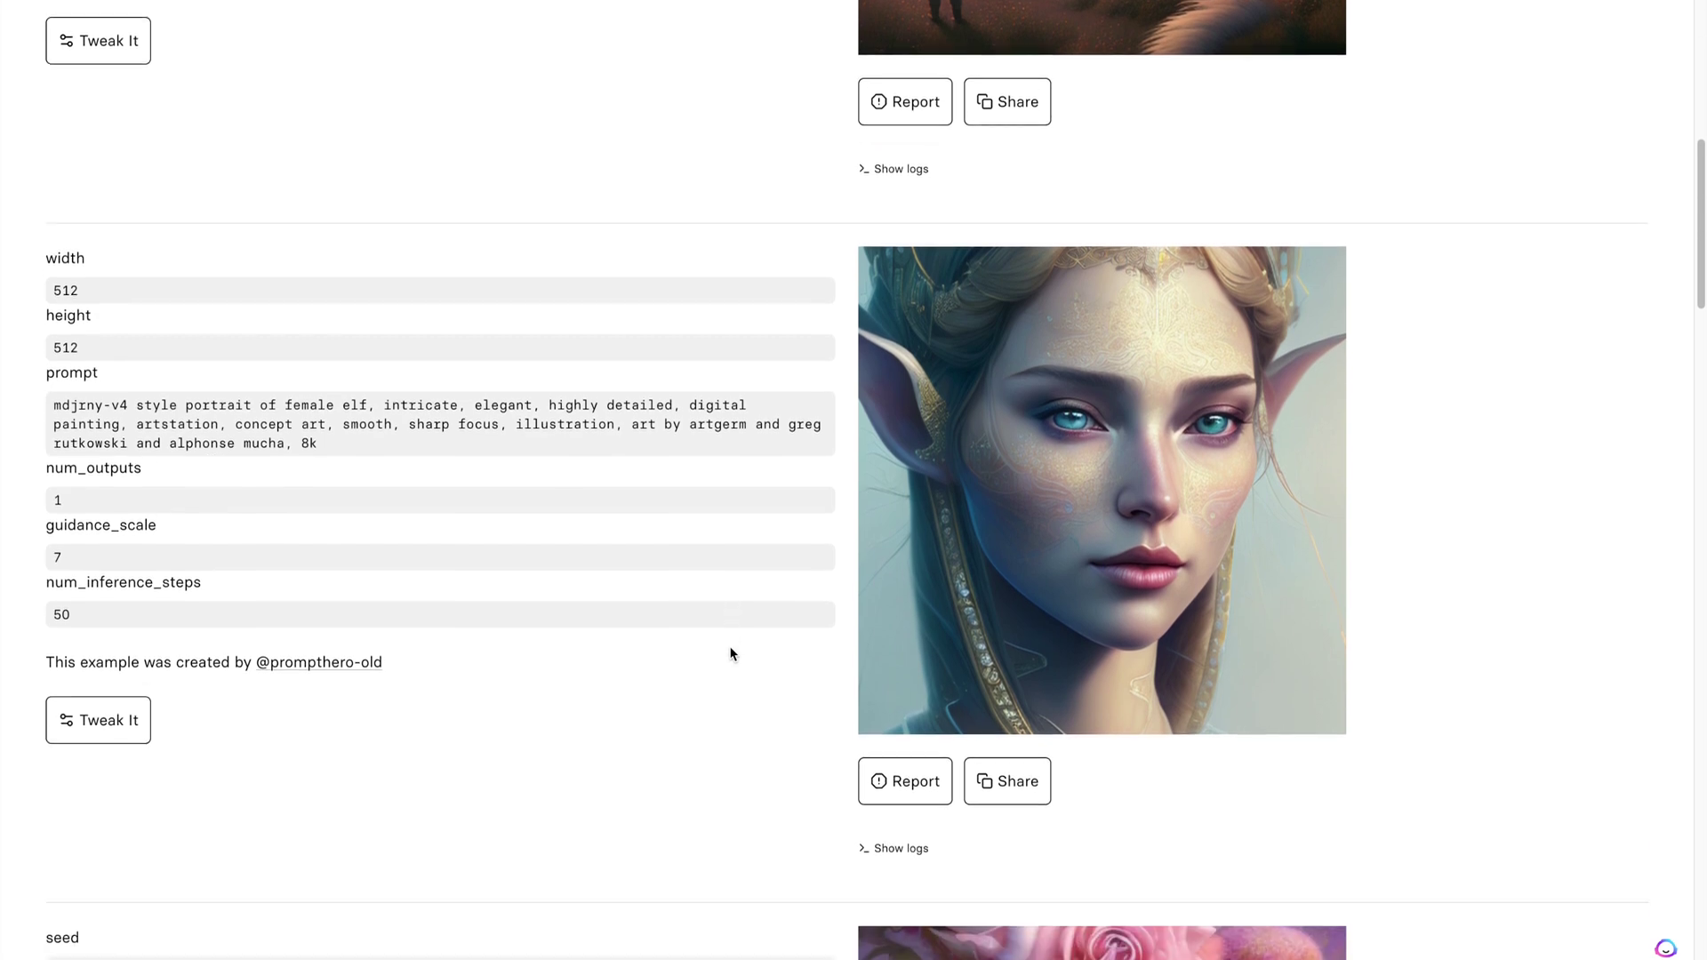
Step: Review the remaining openjourney examples, including the skull and modern car images with their prompts and settings
scroll(731, 654, "down", 4)
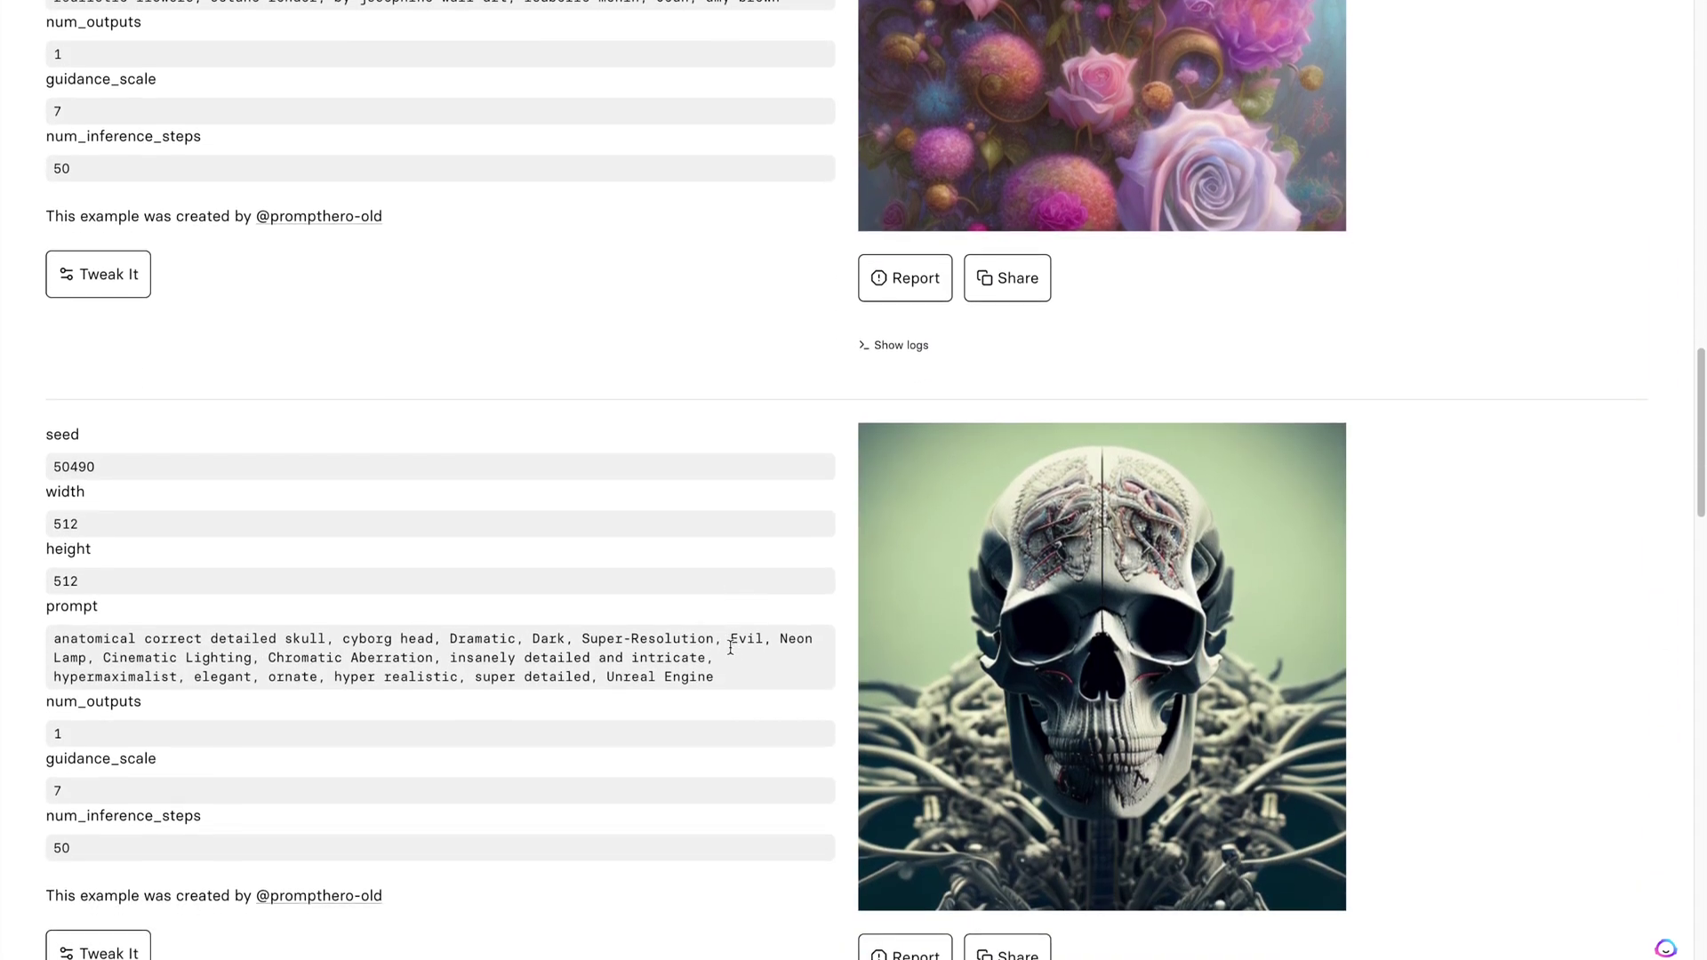
scroll(731, 655, "down", 5)
scroll(731, 647, "down", 4)
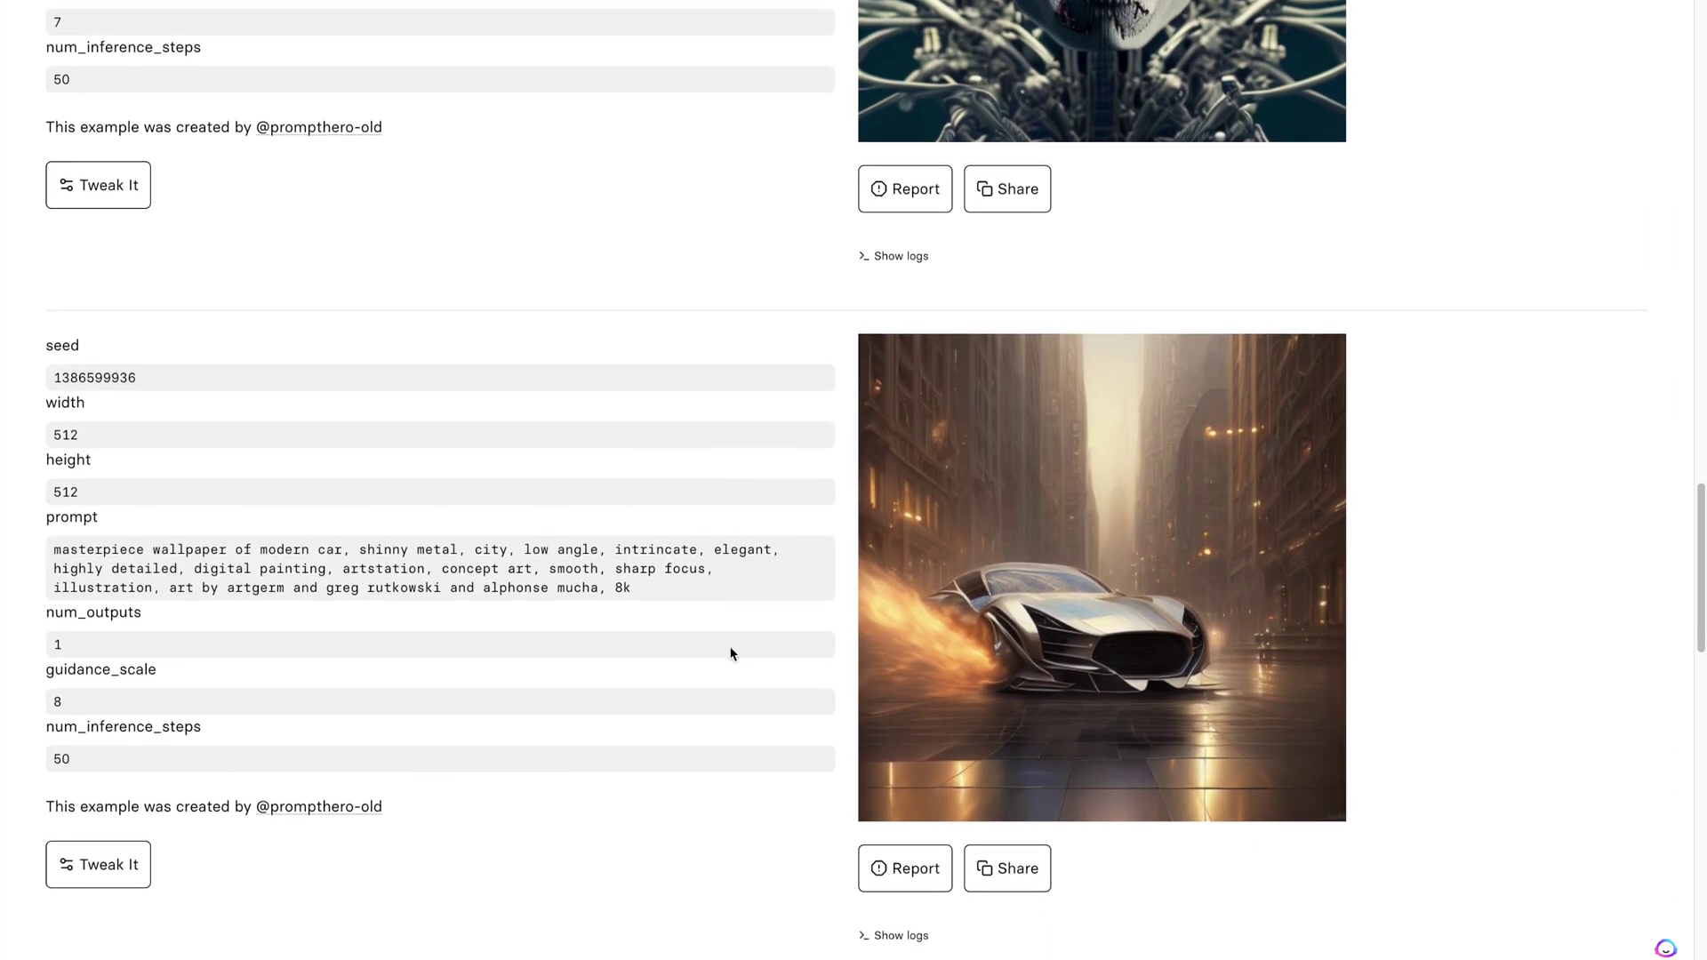
scroll(731, 649, "down", 8)
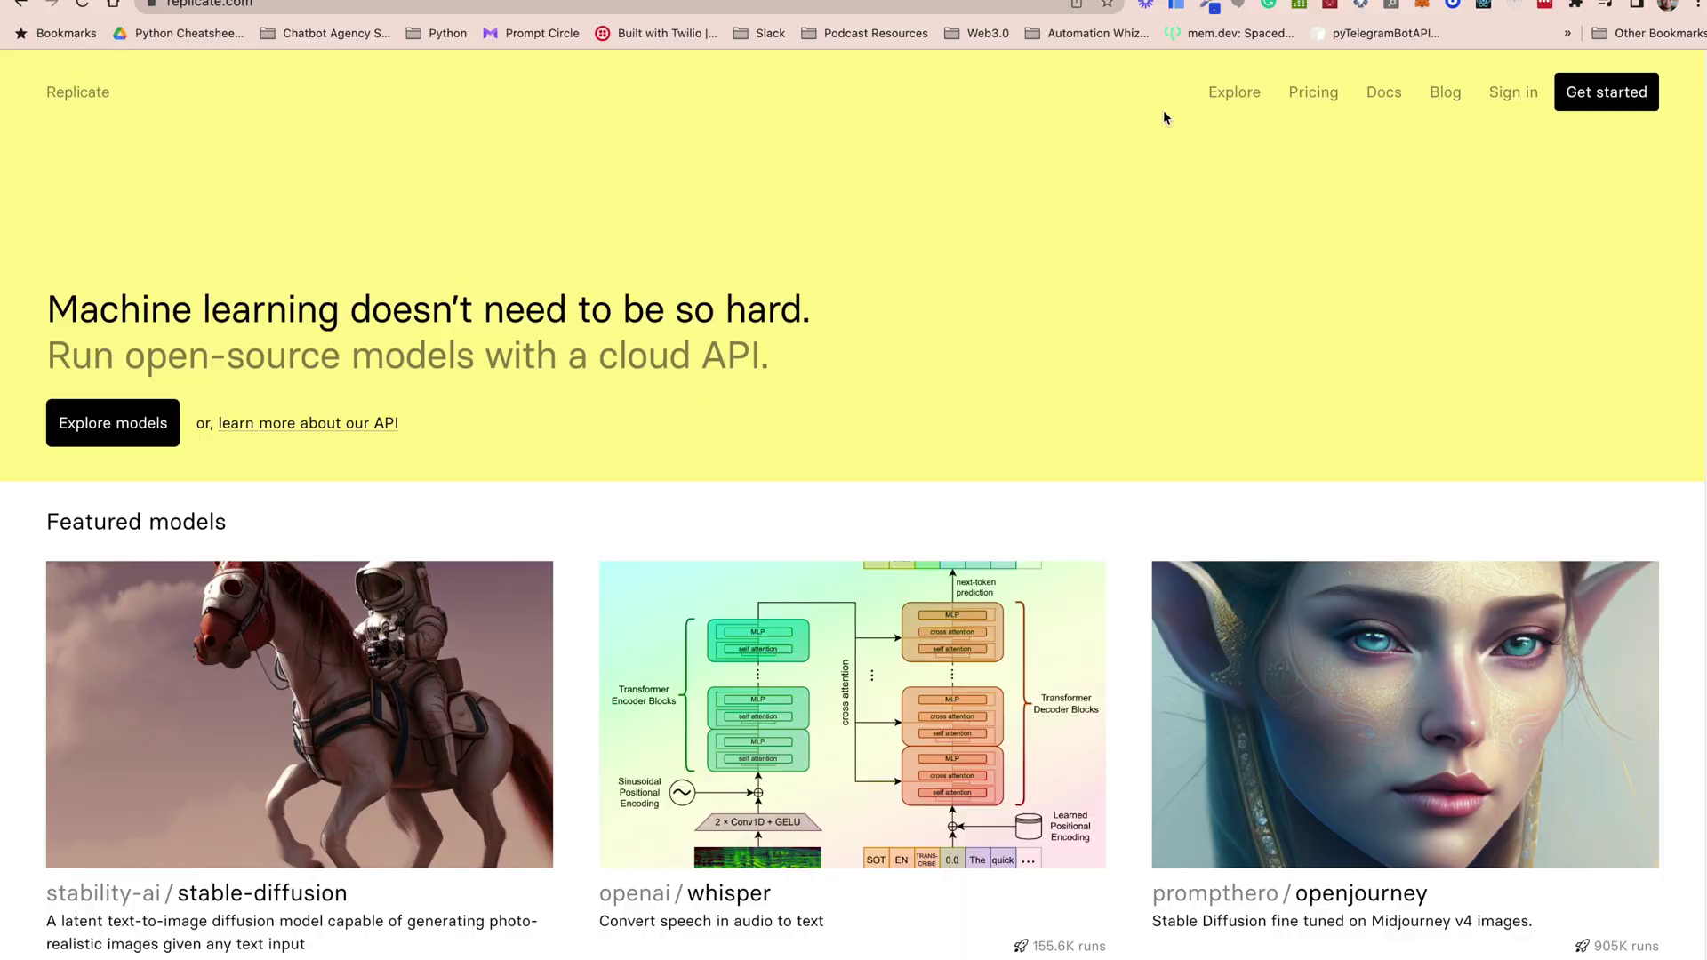
Step: Sign in to Replicate with GitHub and open the pricing page
left_click(1522, 96)
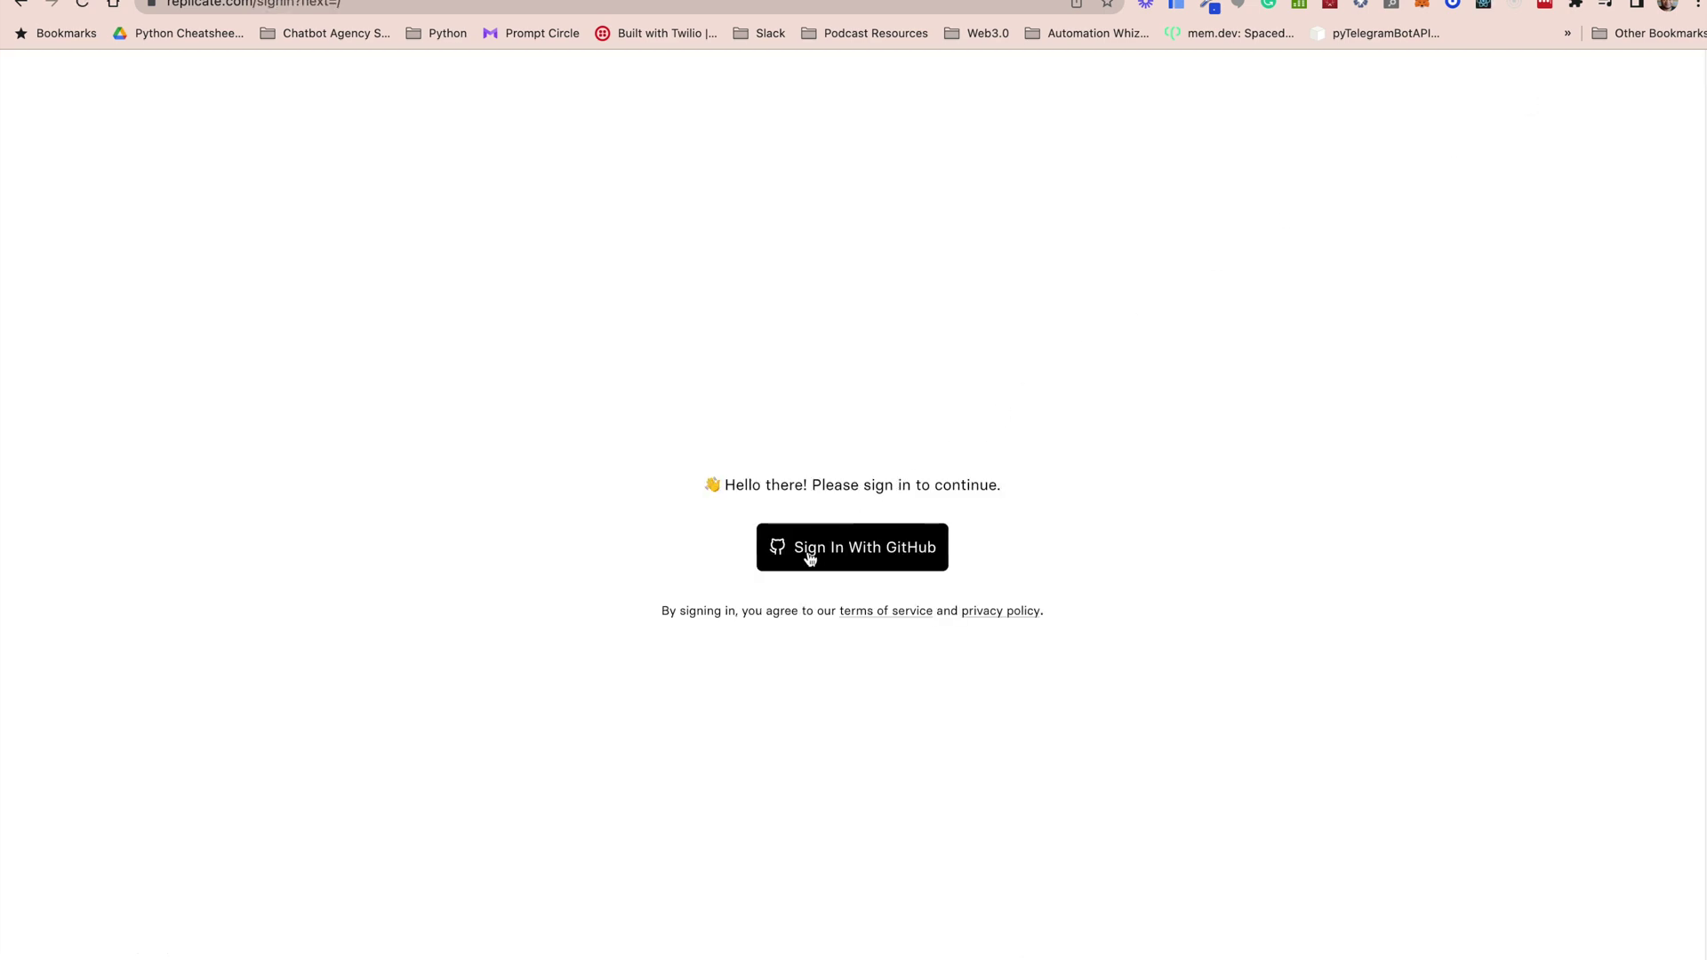
left_click(860, 555)
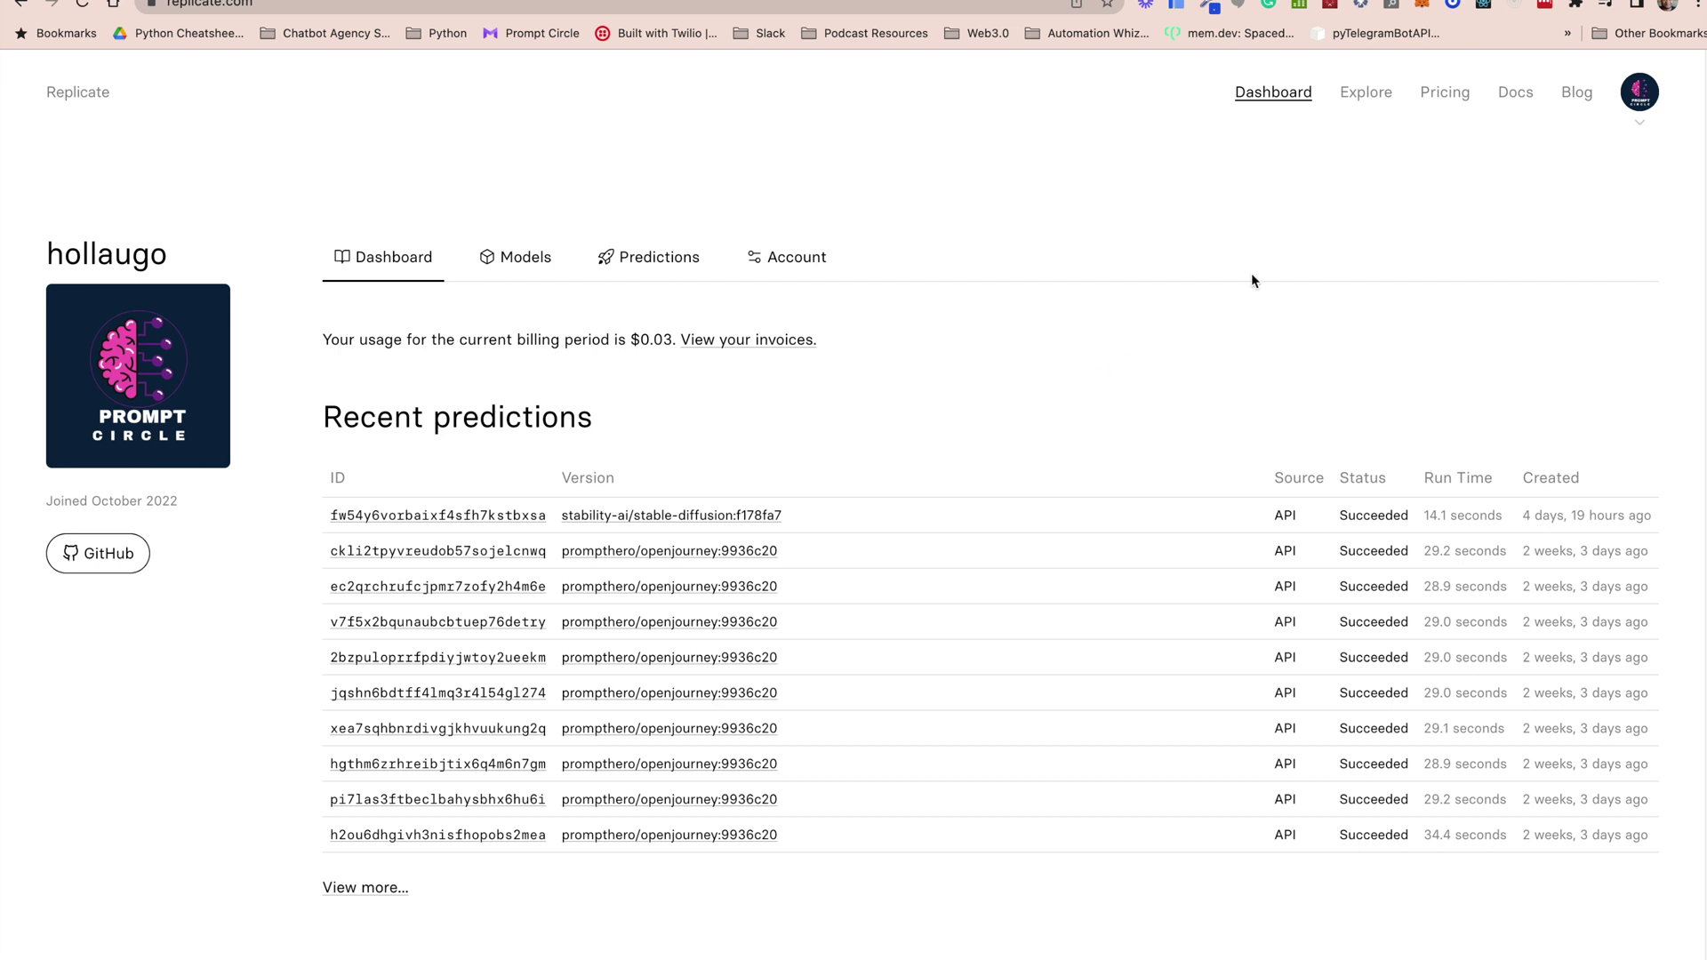
left_click(1466, 96)
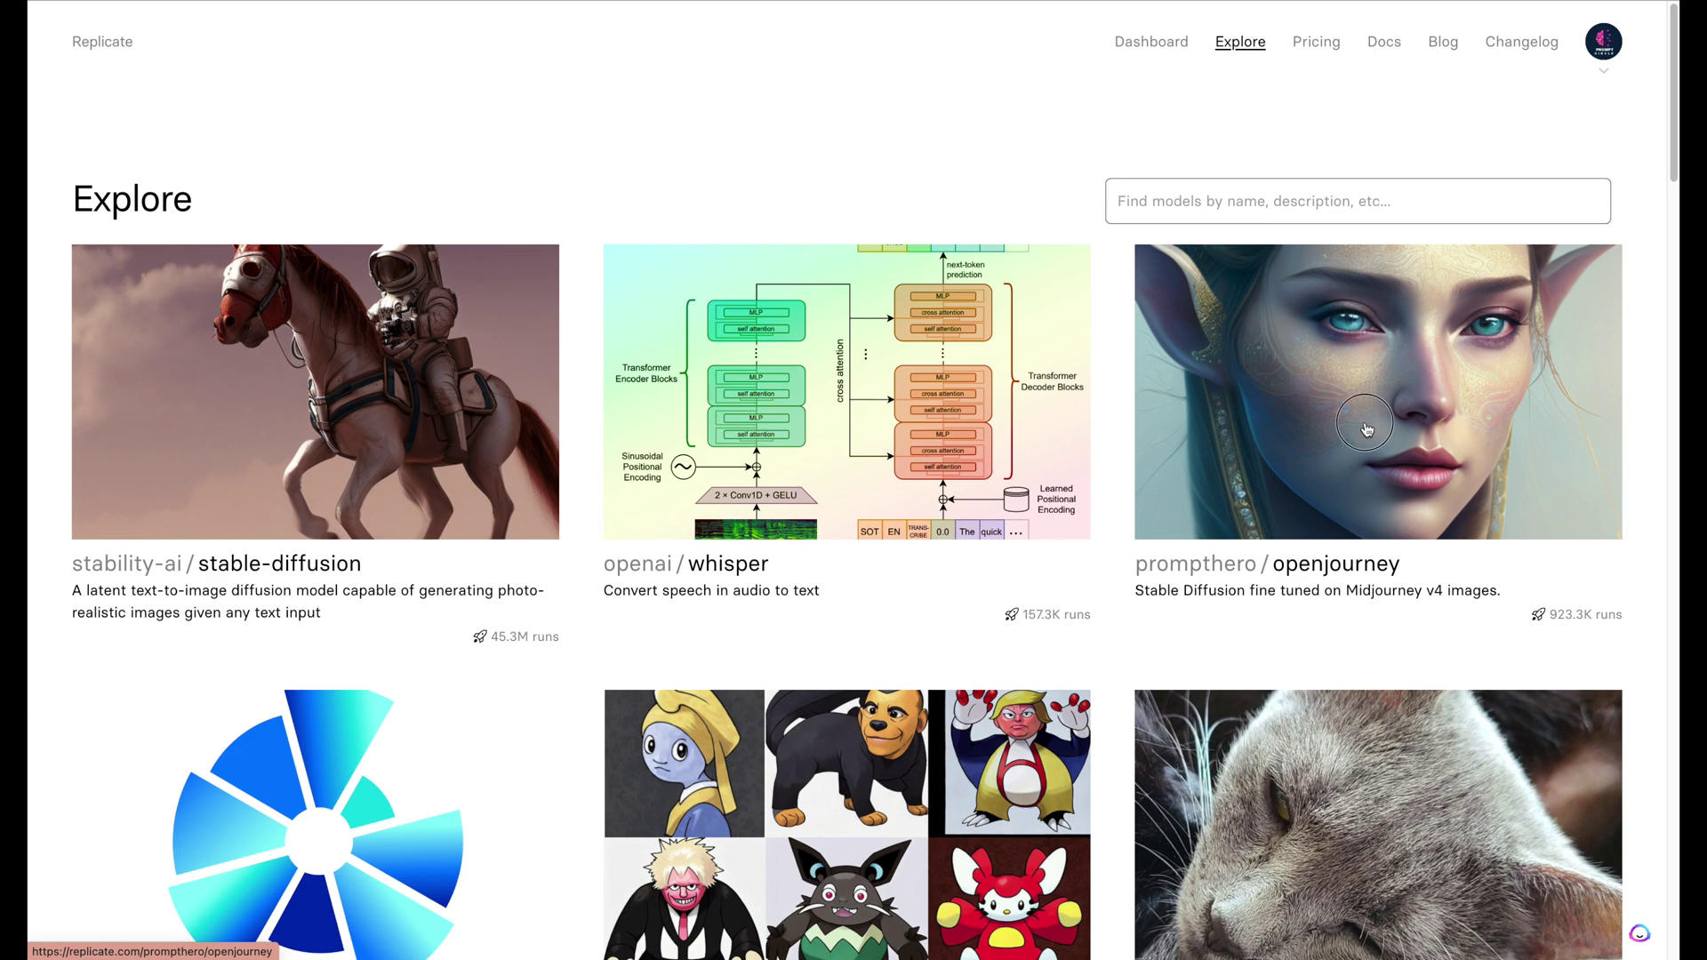
Step: Open the prompthero/openjourney model's API page and examine the model version and prompt lines in its Python example
left_click(1367, 430)
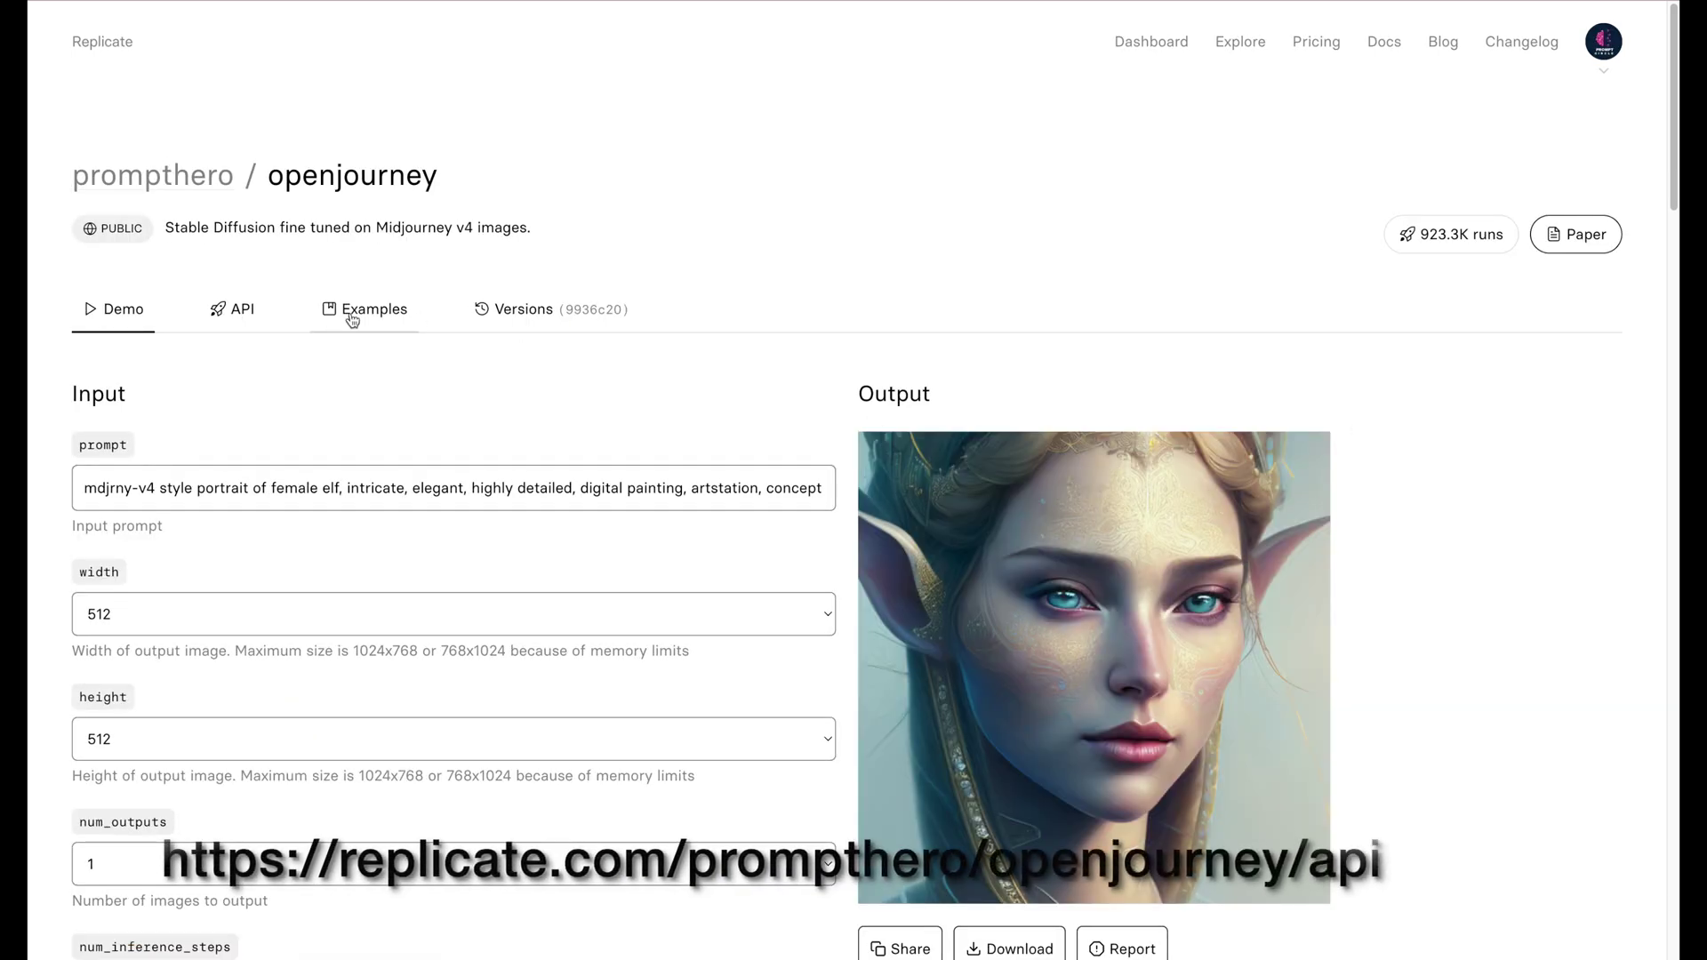
left_click(233, 318)
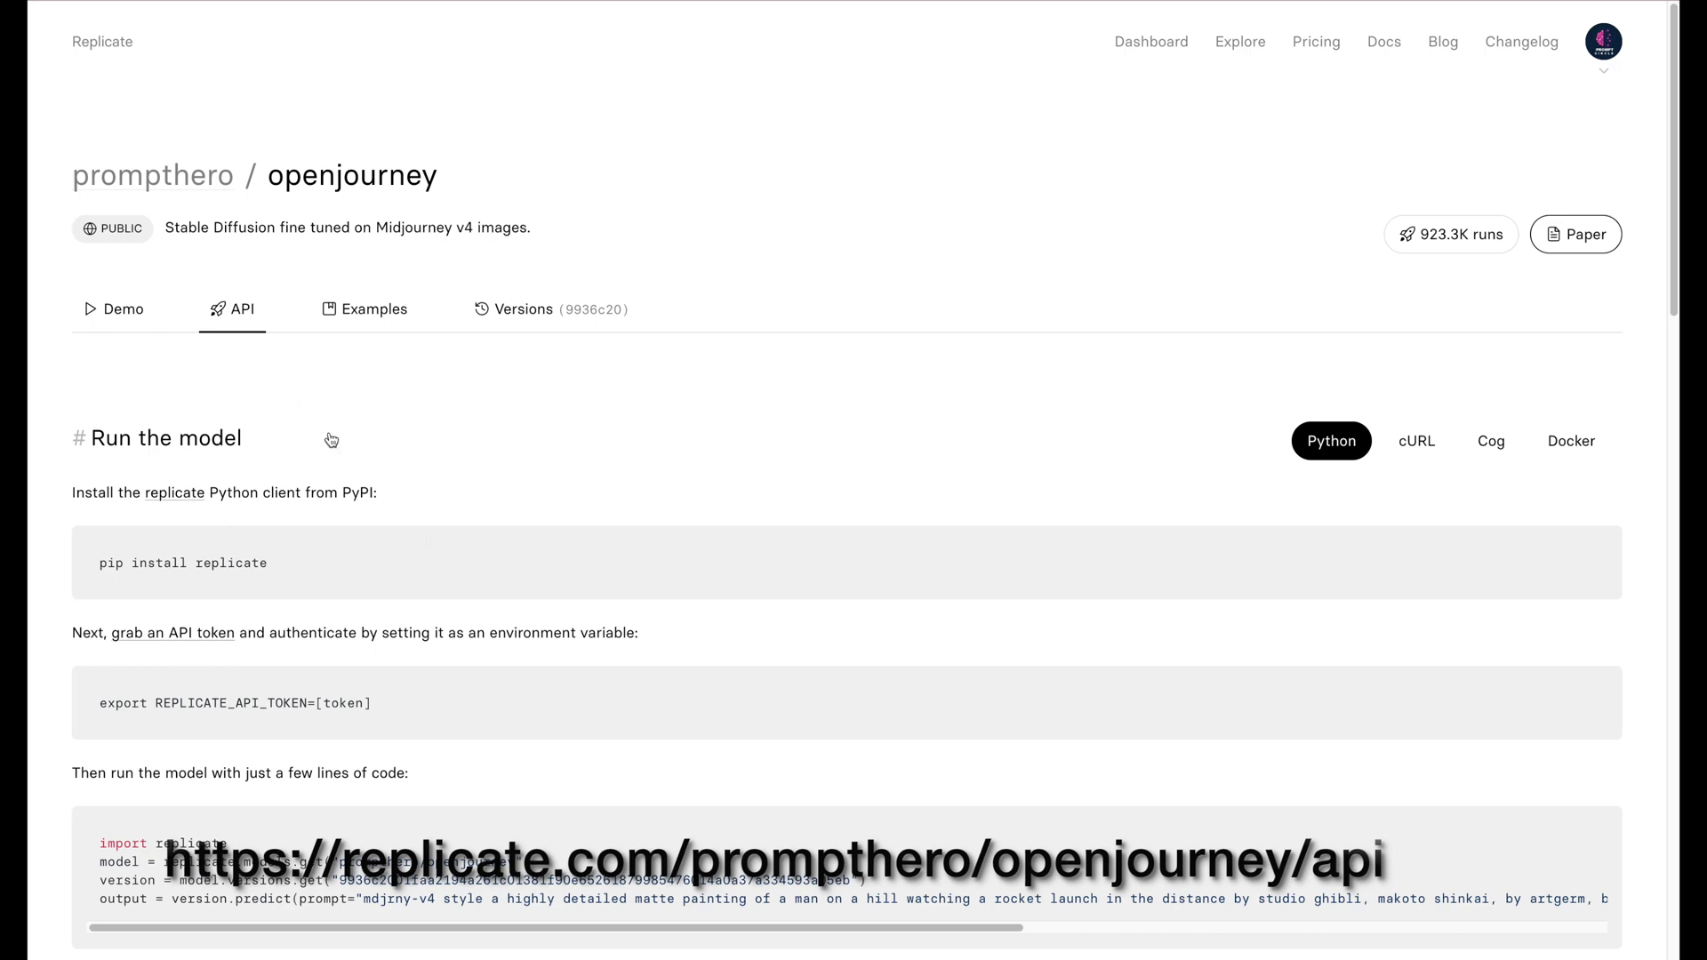
scroll(566, 654, "down", 3)
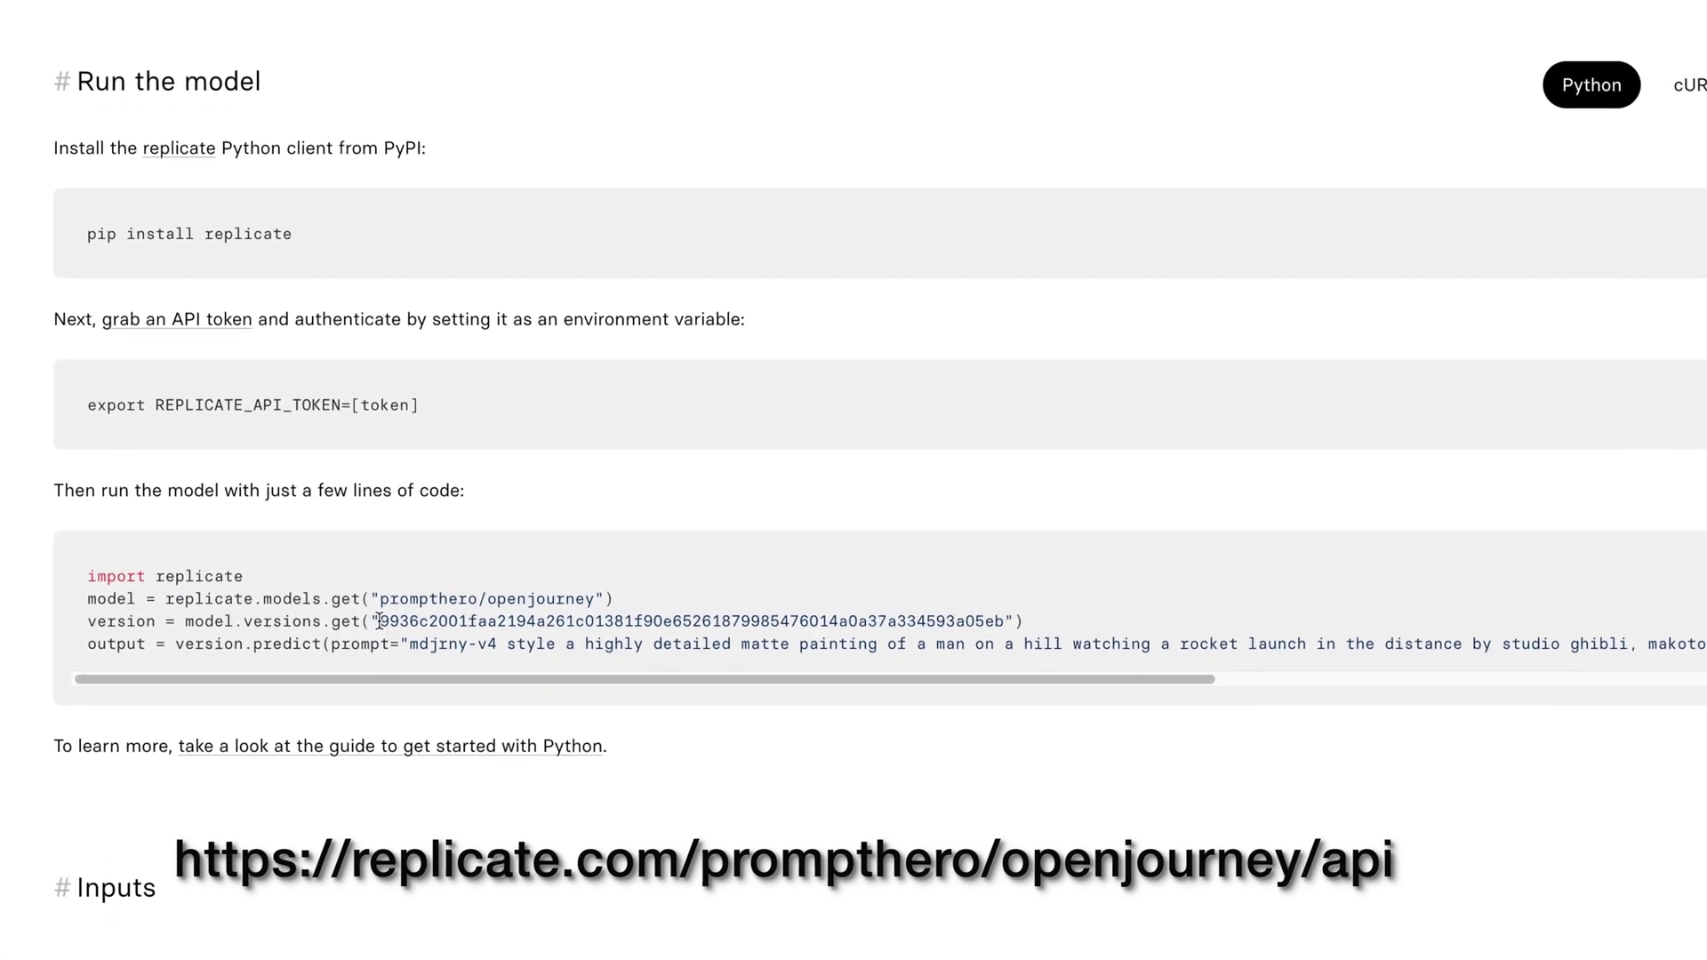
left_click_drag(373, 617, 817, 619)
left_click_drag(918, 636, 1114, 637)
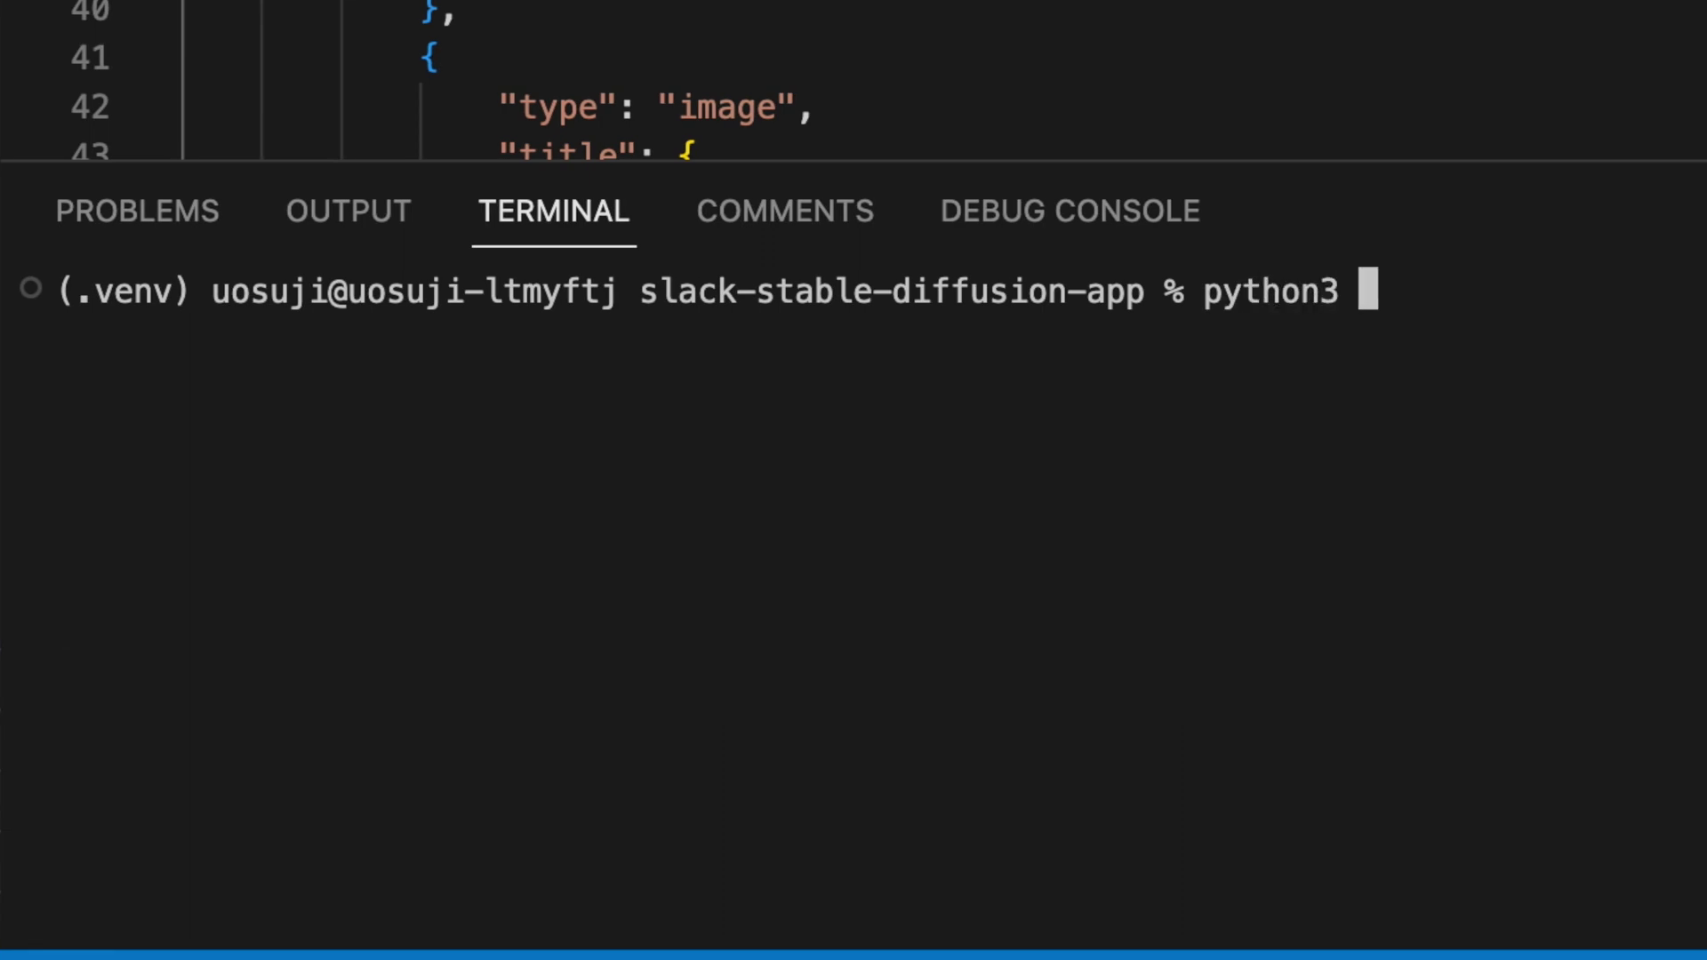
Step: Run bot.py with python3 in the VS Code terminal, inside the slack-stable-diffusion-app project
type("bot")
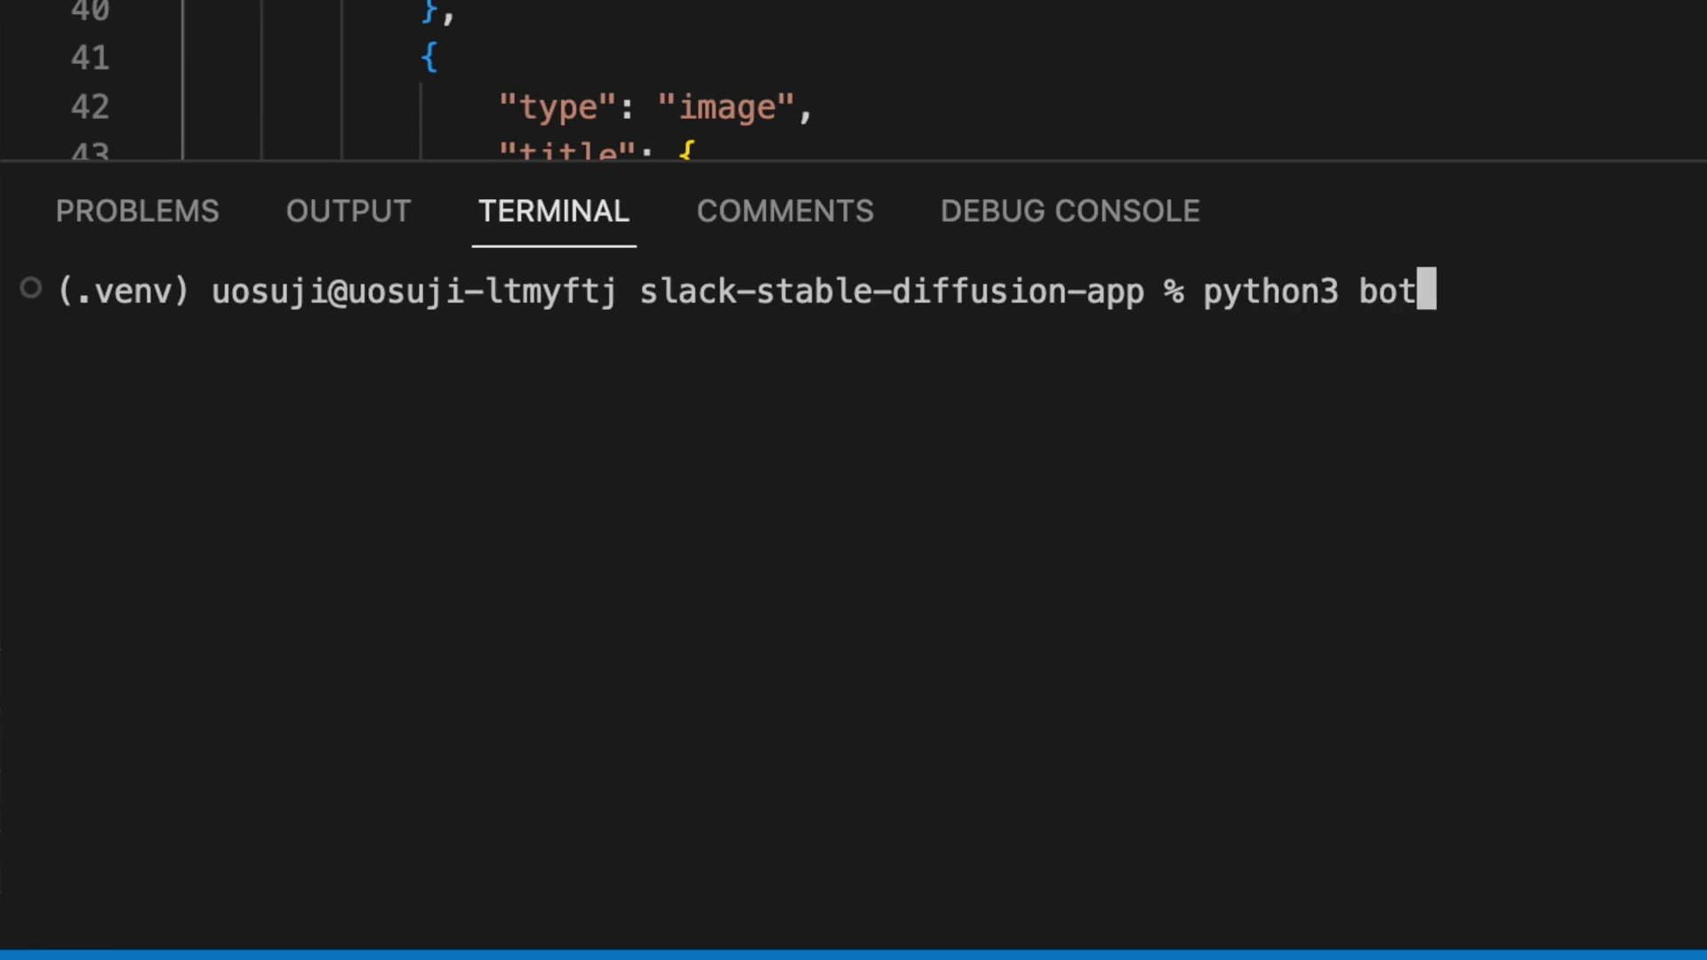
type(".py")
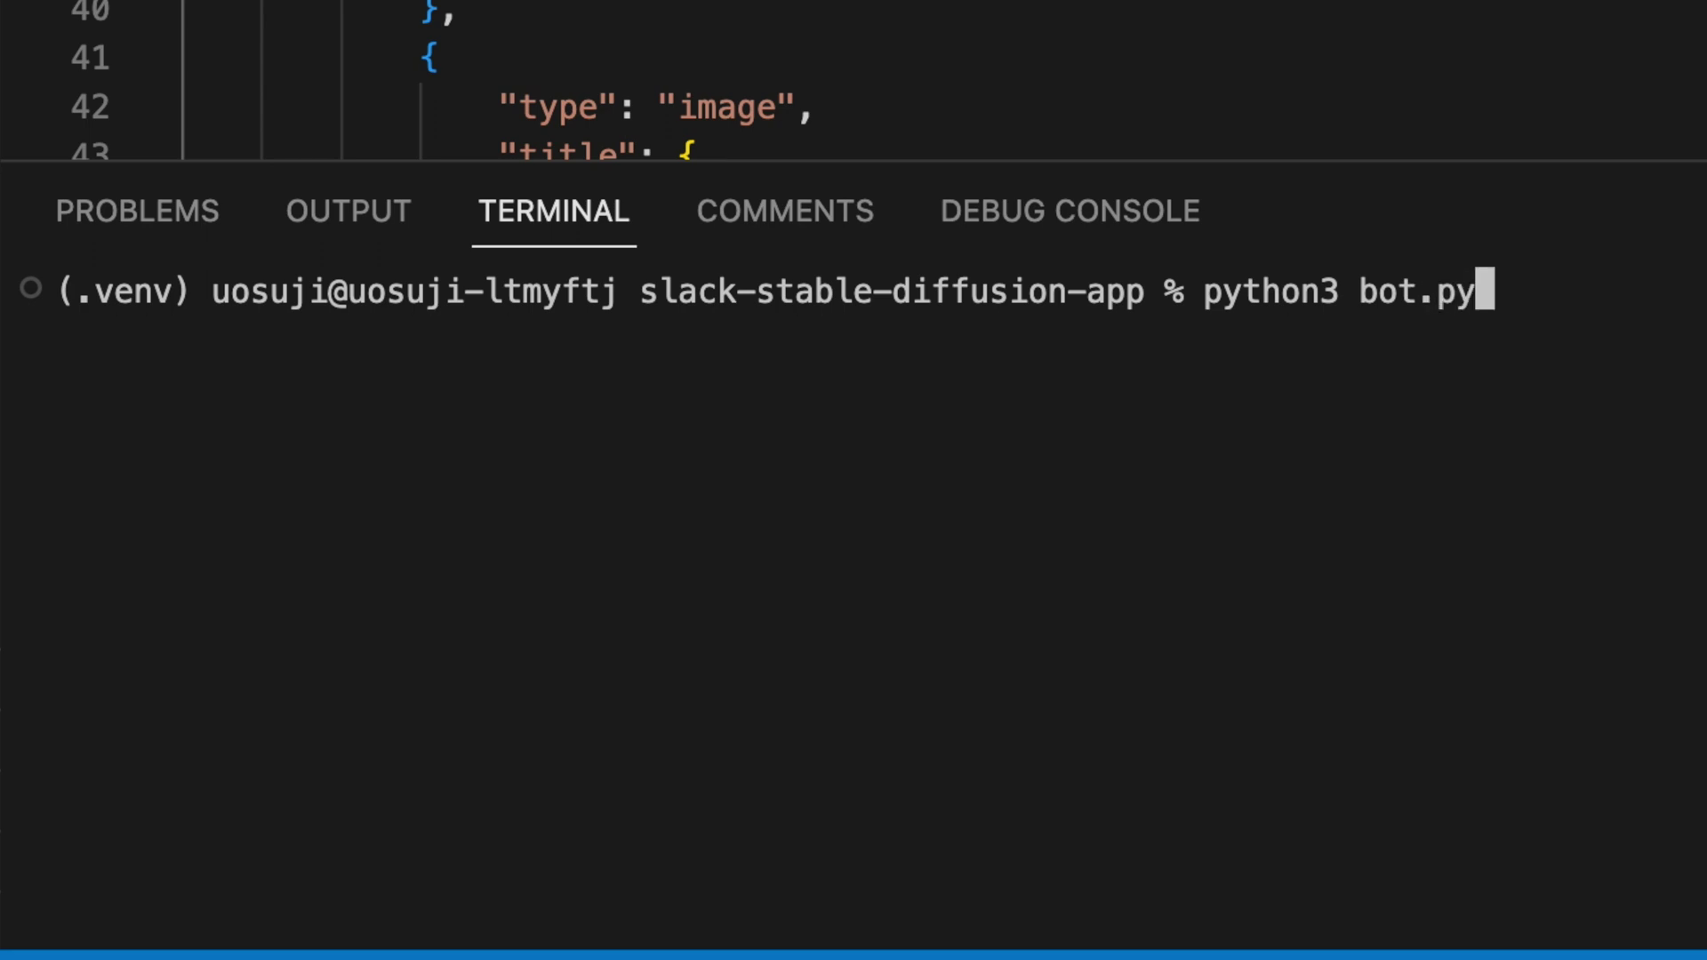
key("Return")
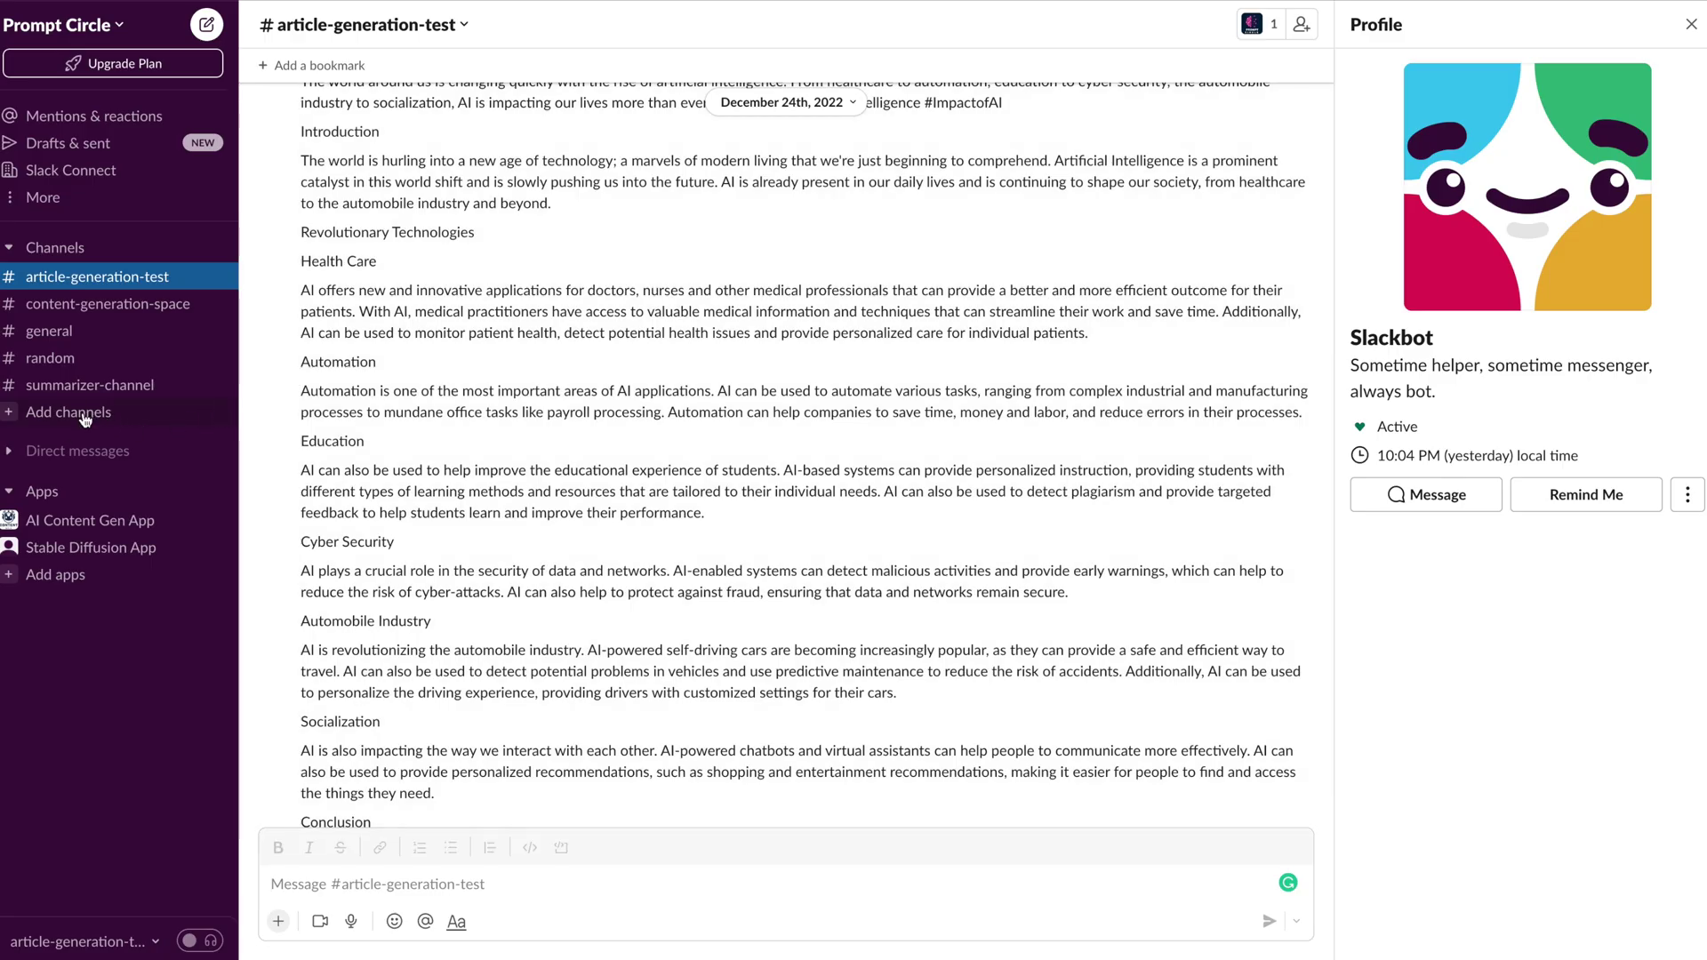
Step: In Slack, create a public channel named image-generation-space and add all members of Prompt Circle to it
left_click(84, 418)
left_click(119, 449)
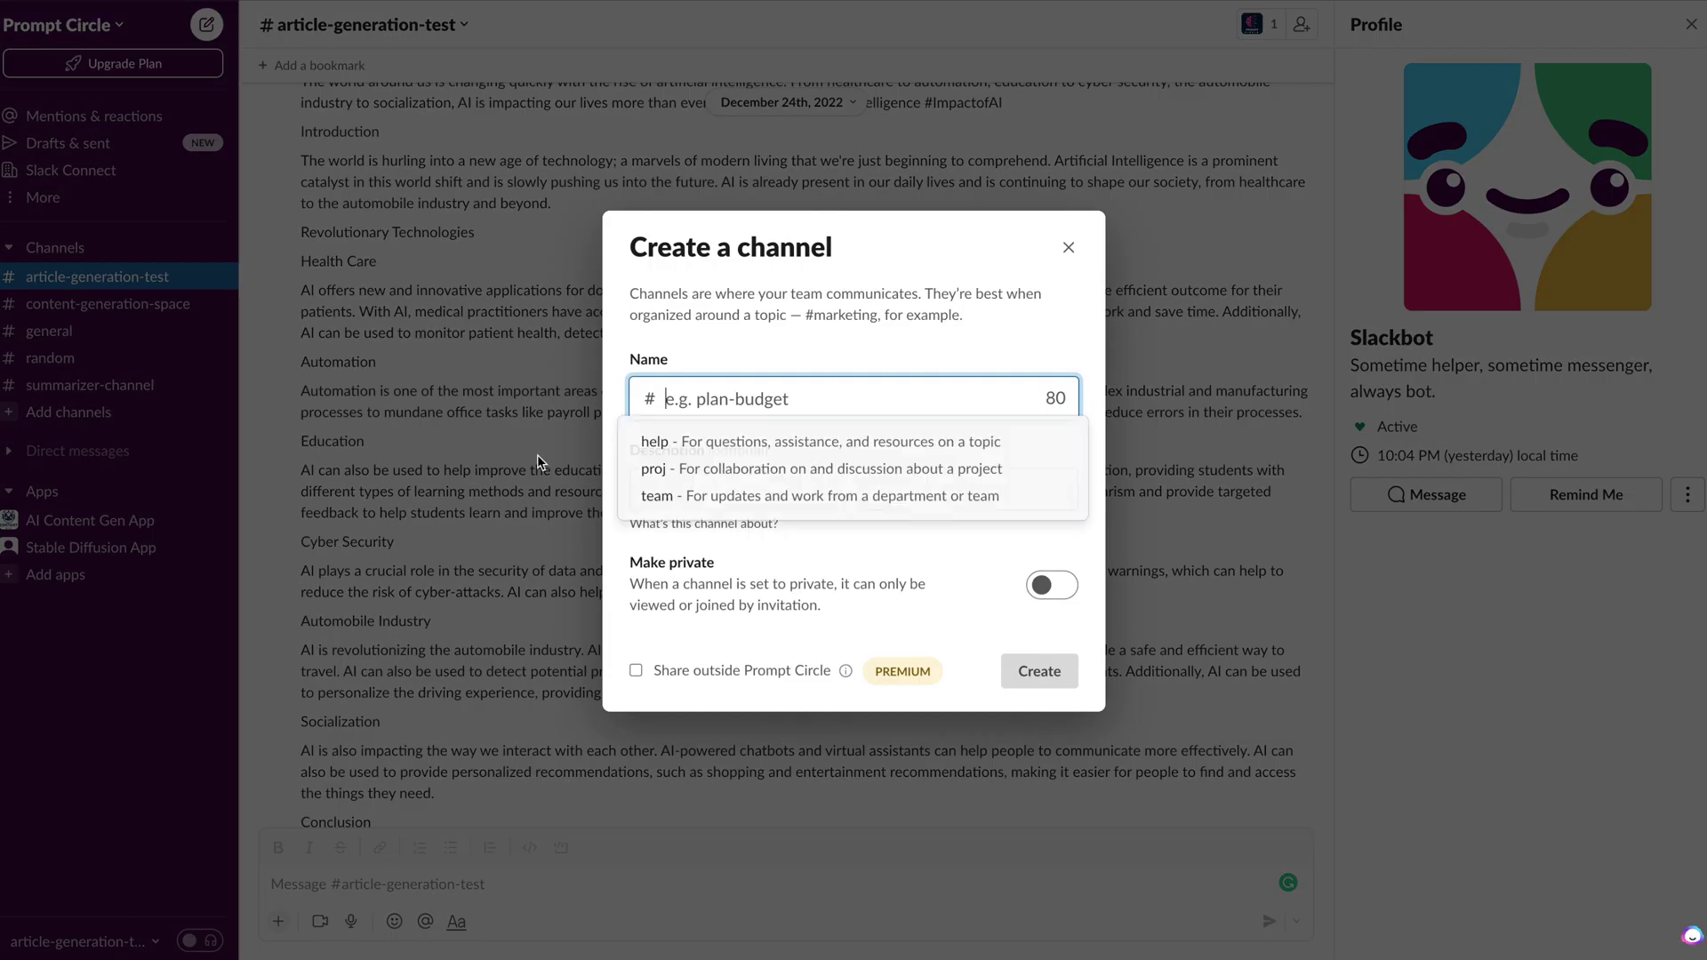
type("image")
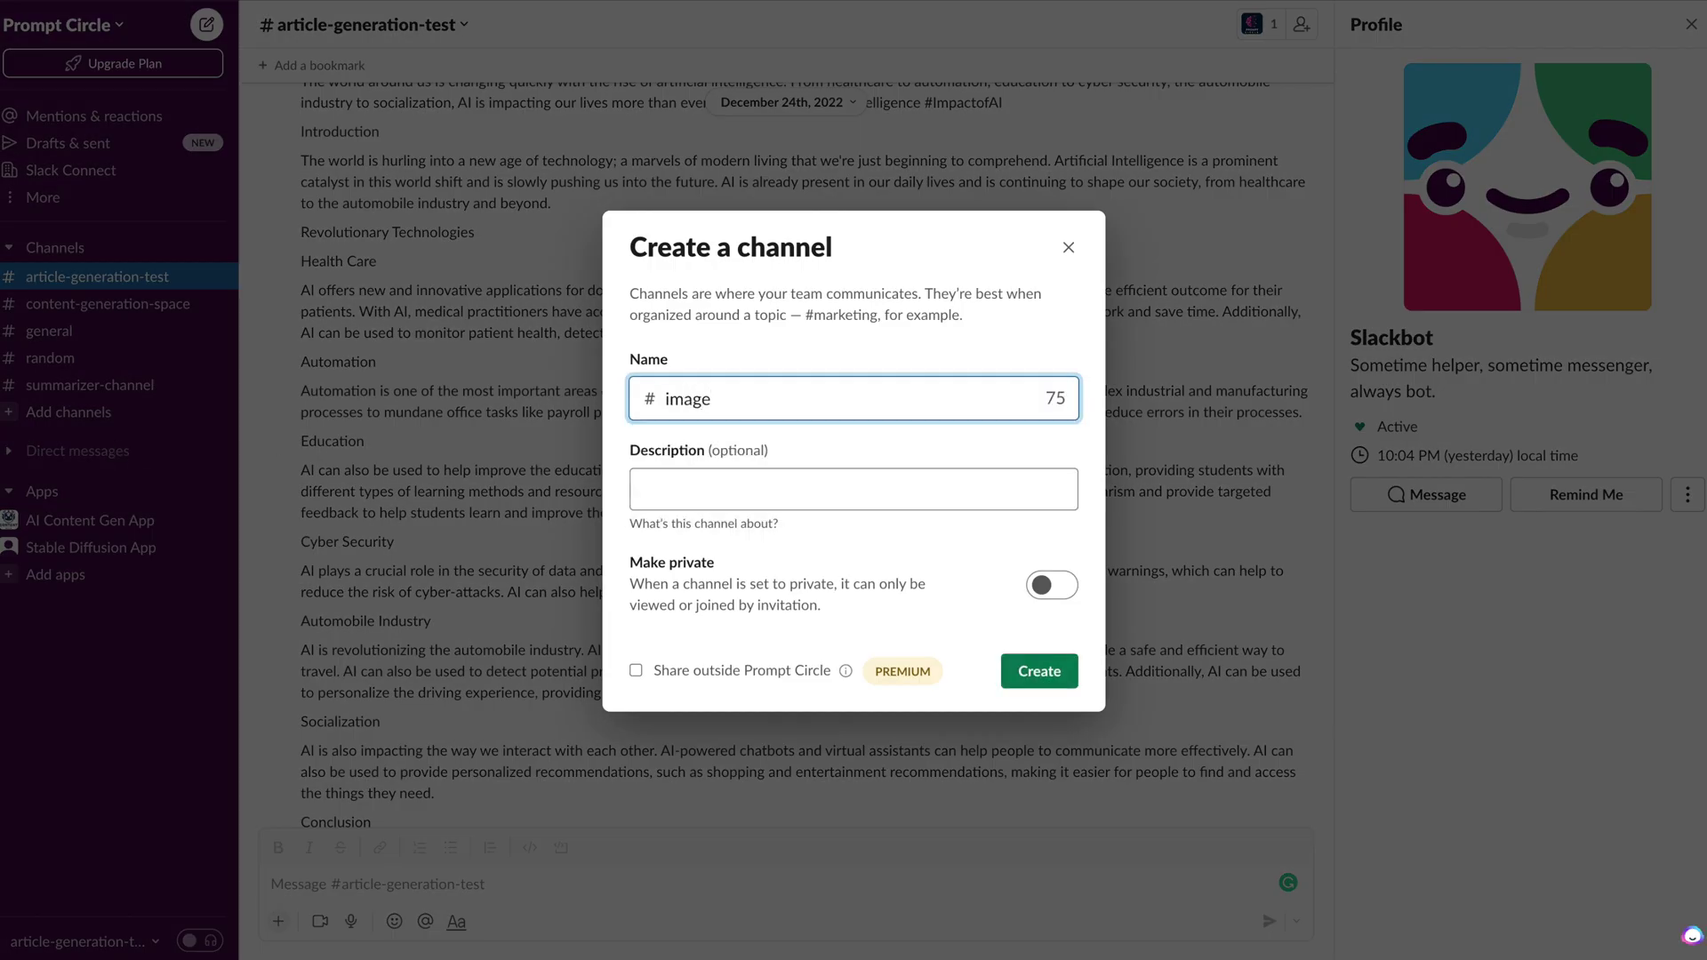
type("-generation-space")
left_click(1010, 669)
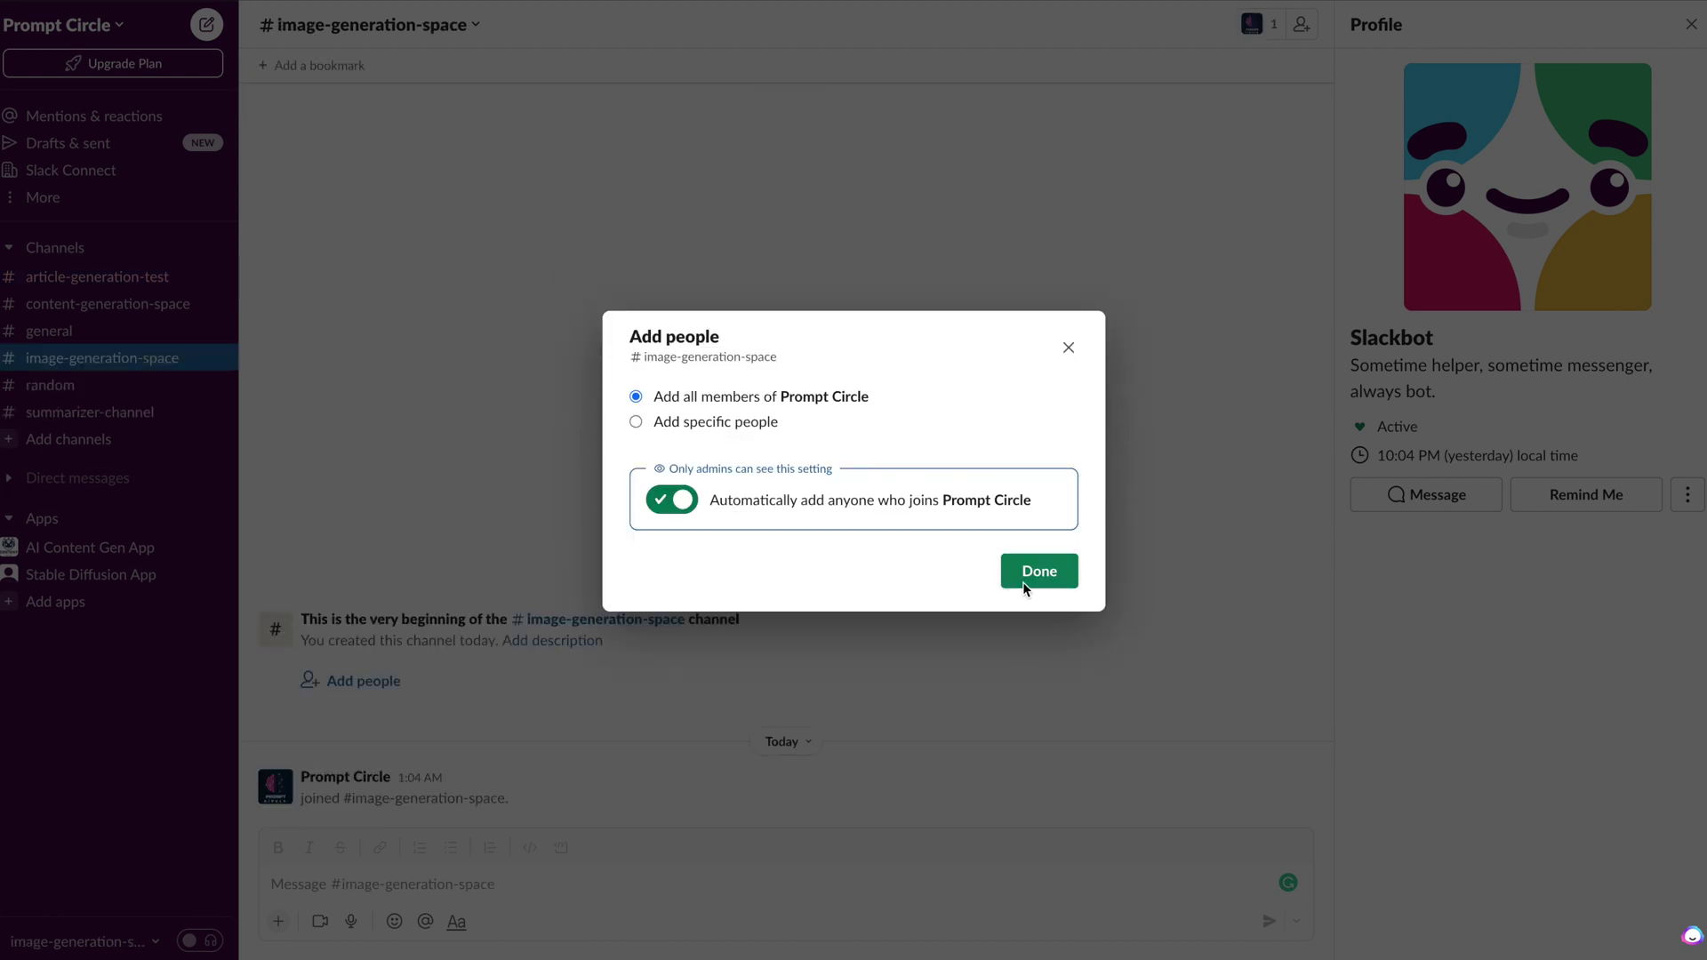
left_click(1030, 580)
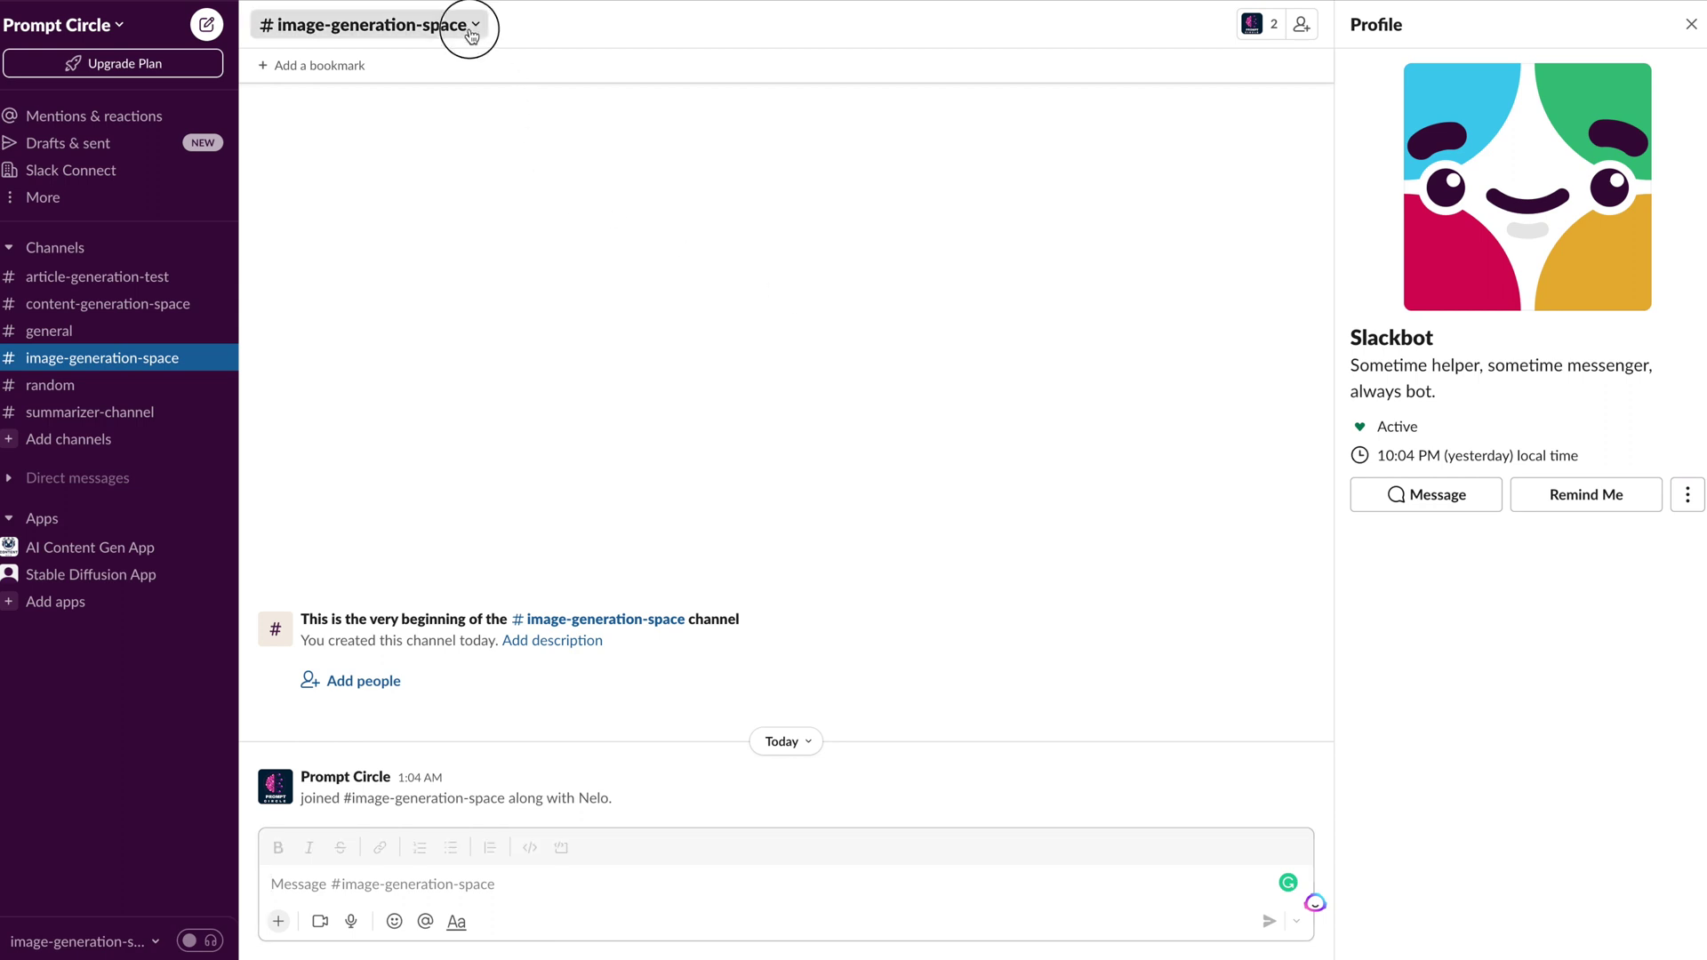
Step: Add the Stable Diffusion App to the image-generation-space channel's integrations
left_click(469, 24)
left_click(781, 182)
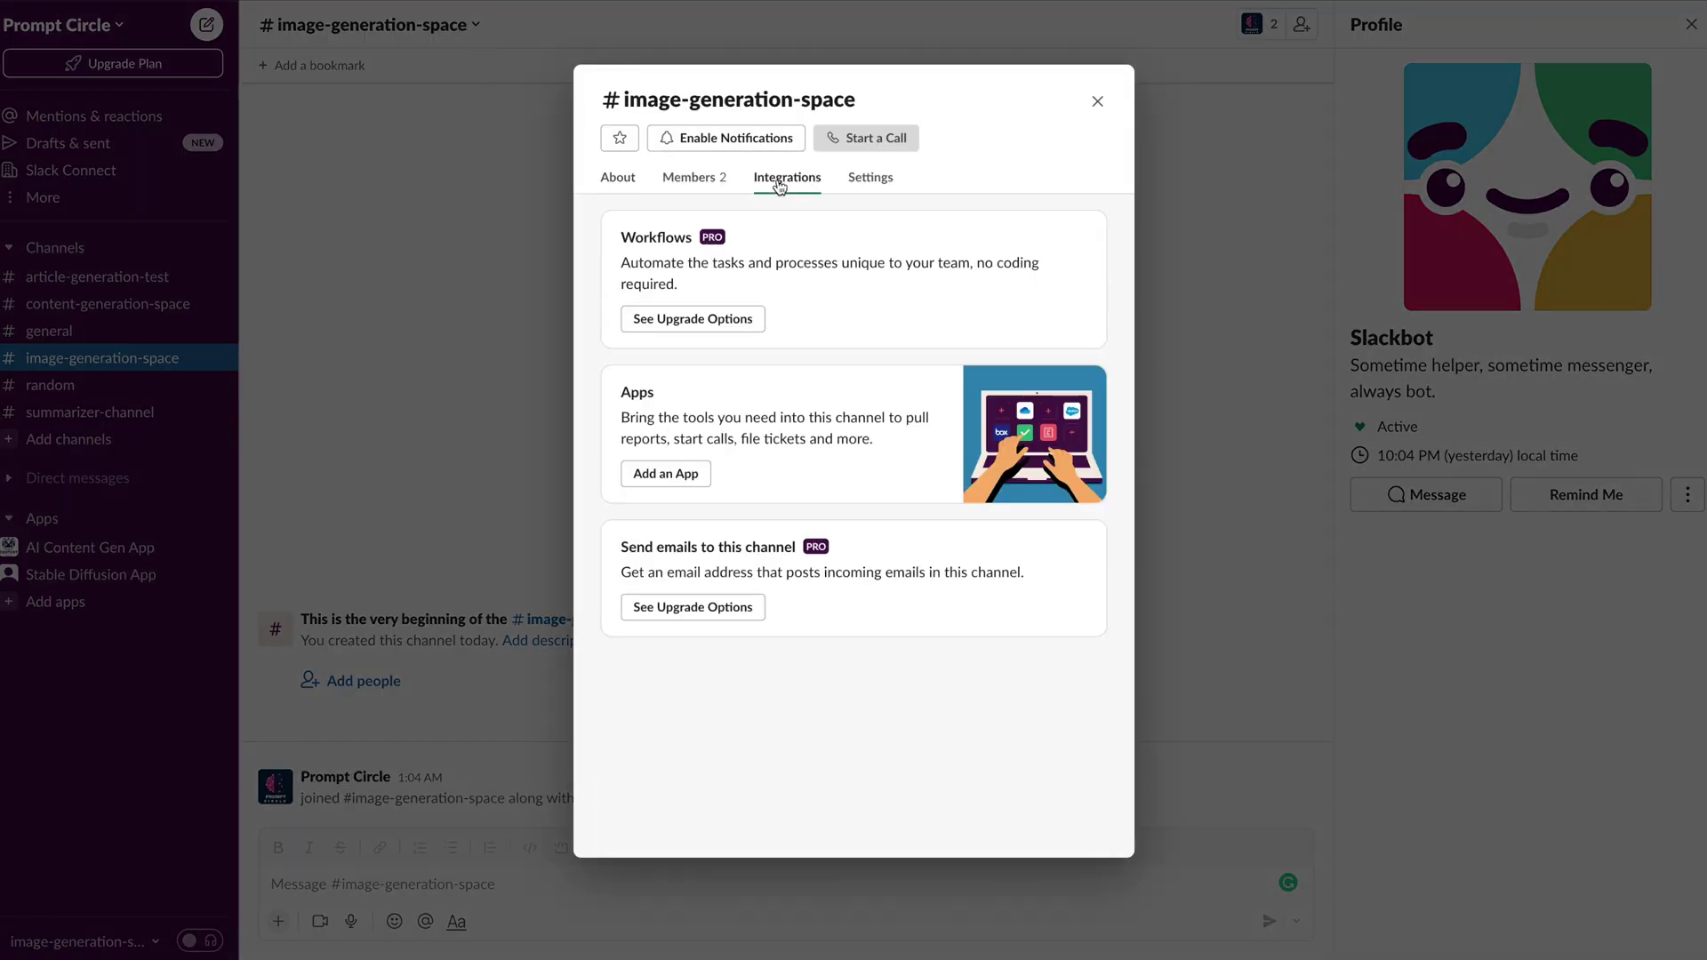
left_click(673, 473)
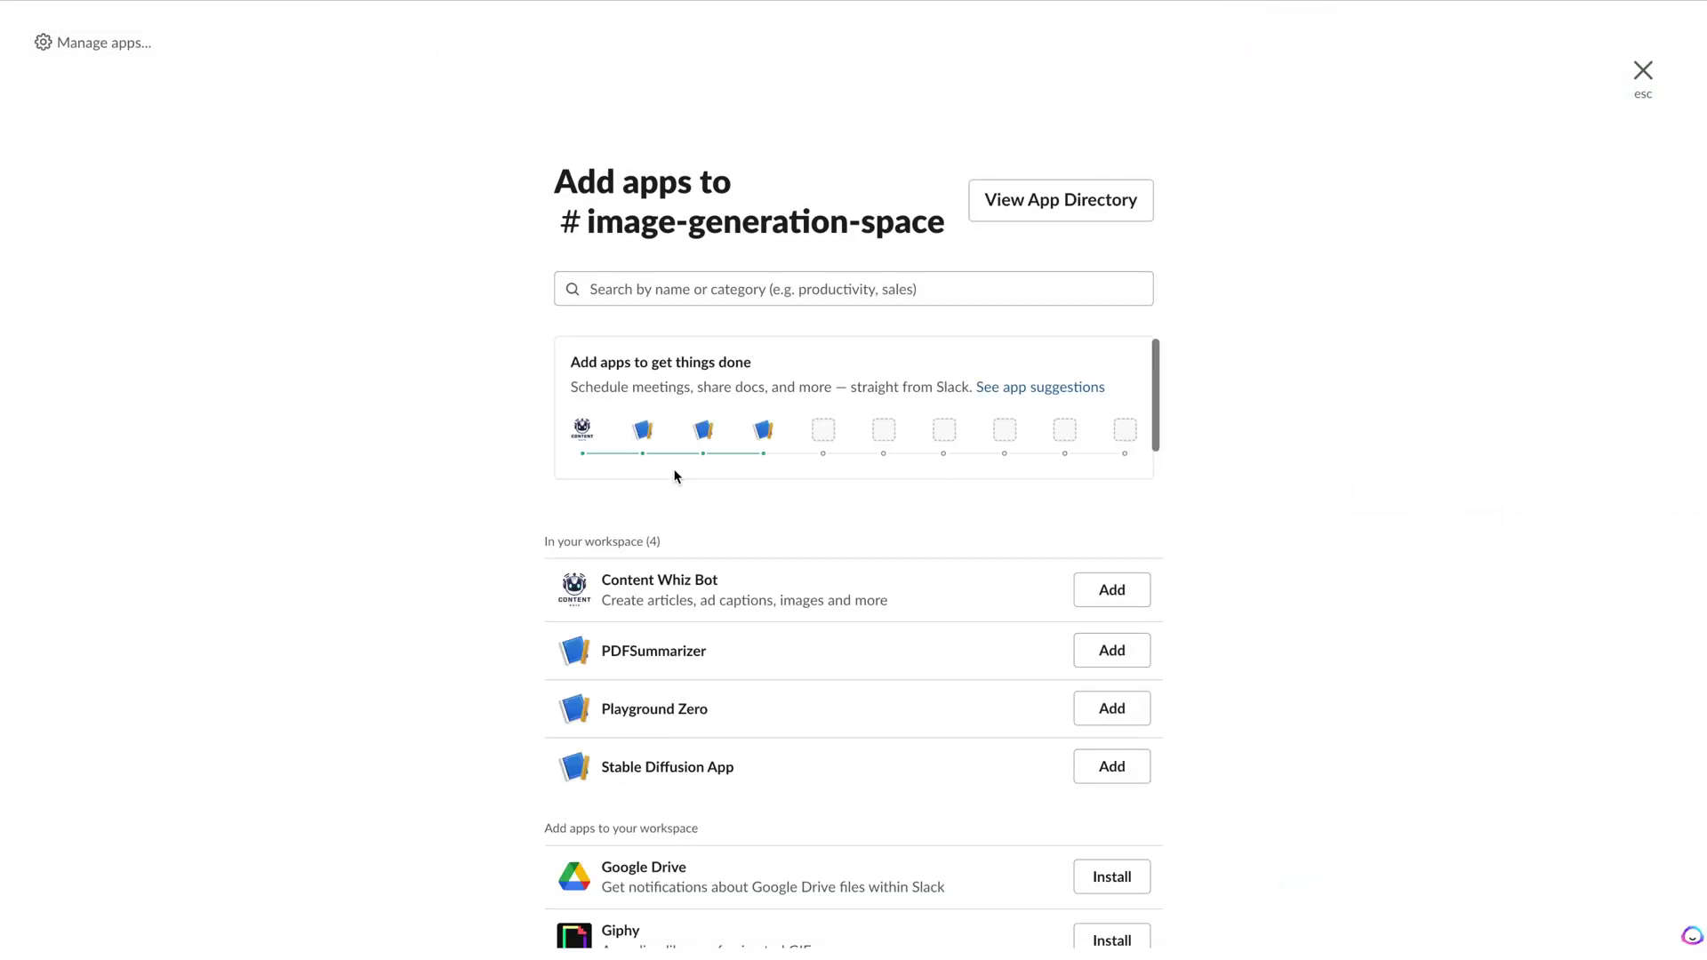
left_click(1093, 767)
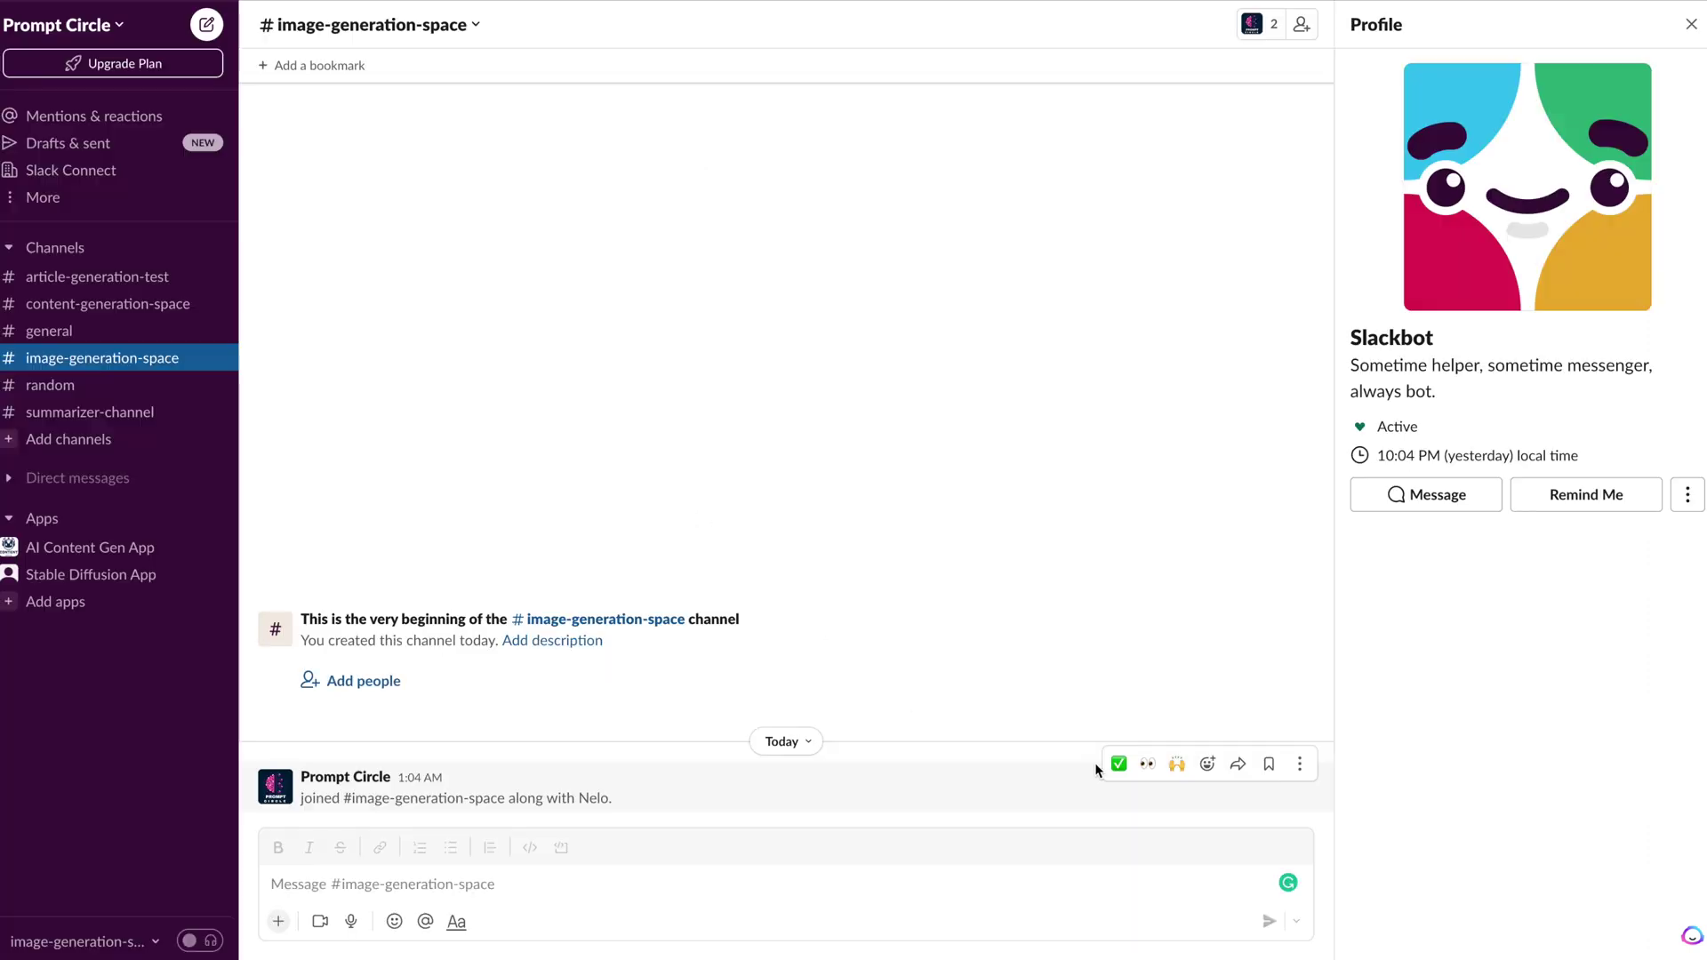
Step: Send the /create-image command in image-generation-space with the prompt starting "portrait of female elf, intricate, elegant, highly detailed, digital painting"
left_click(430, 883)
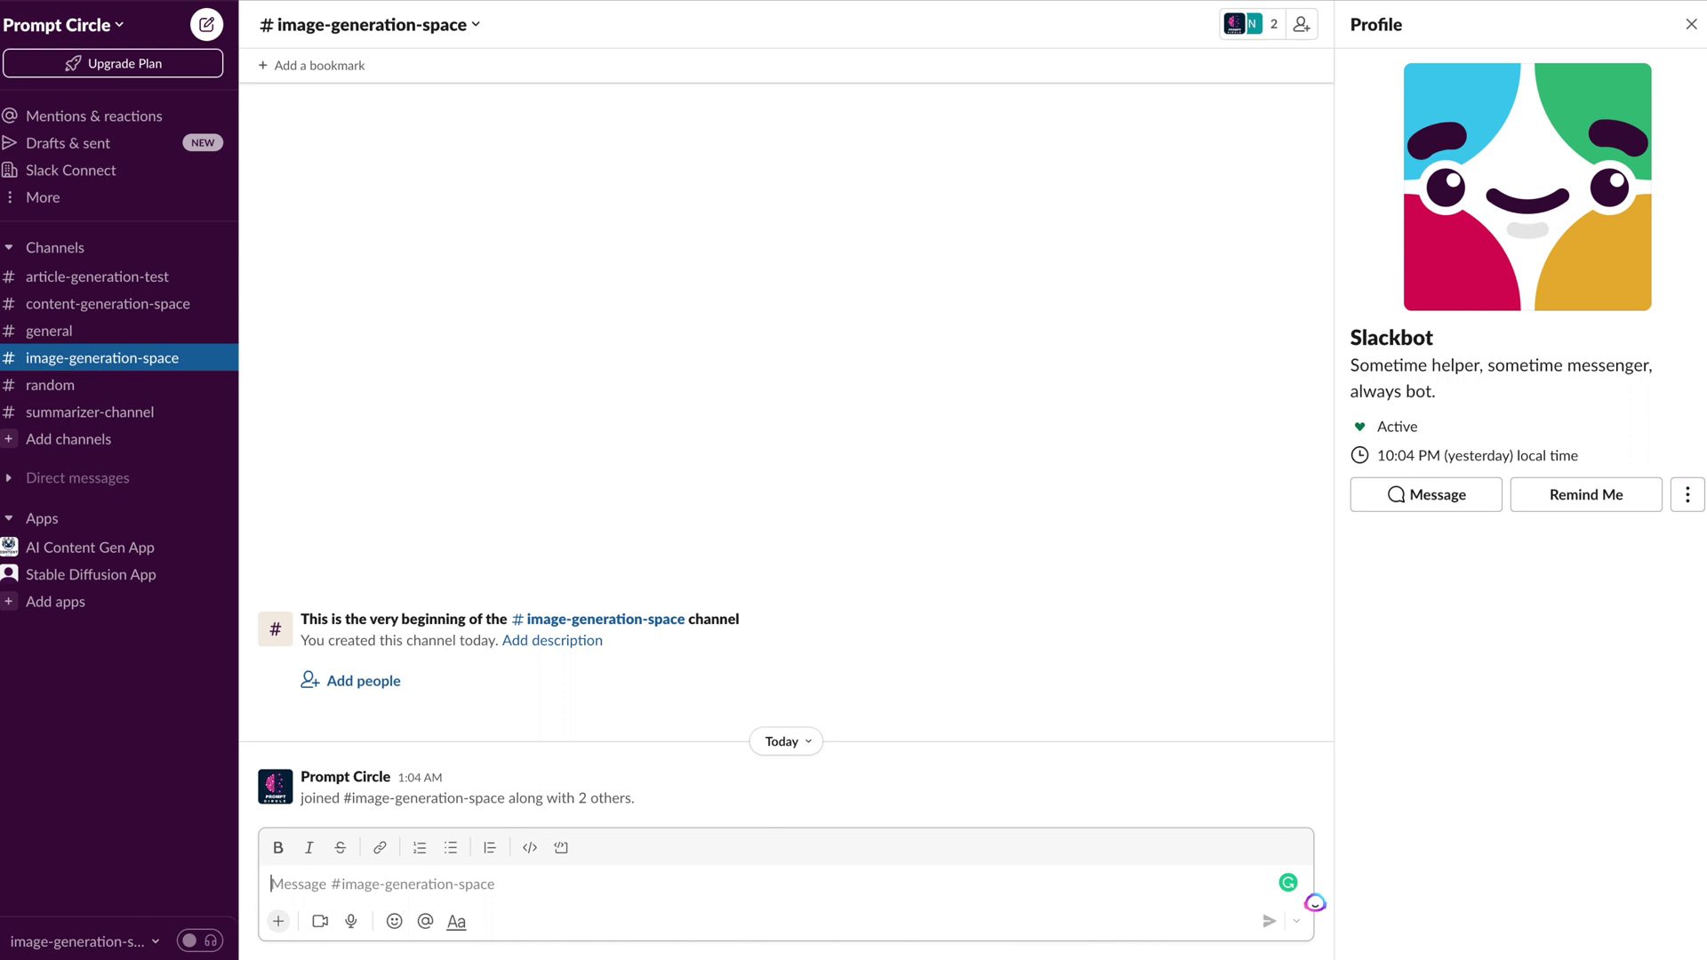
left_click(278, 921)
type("crea")
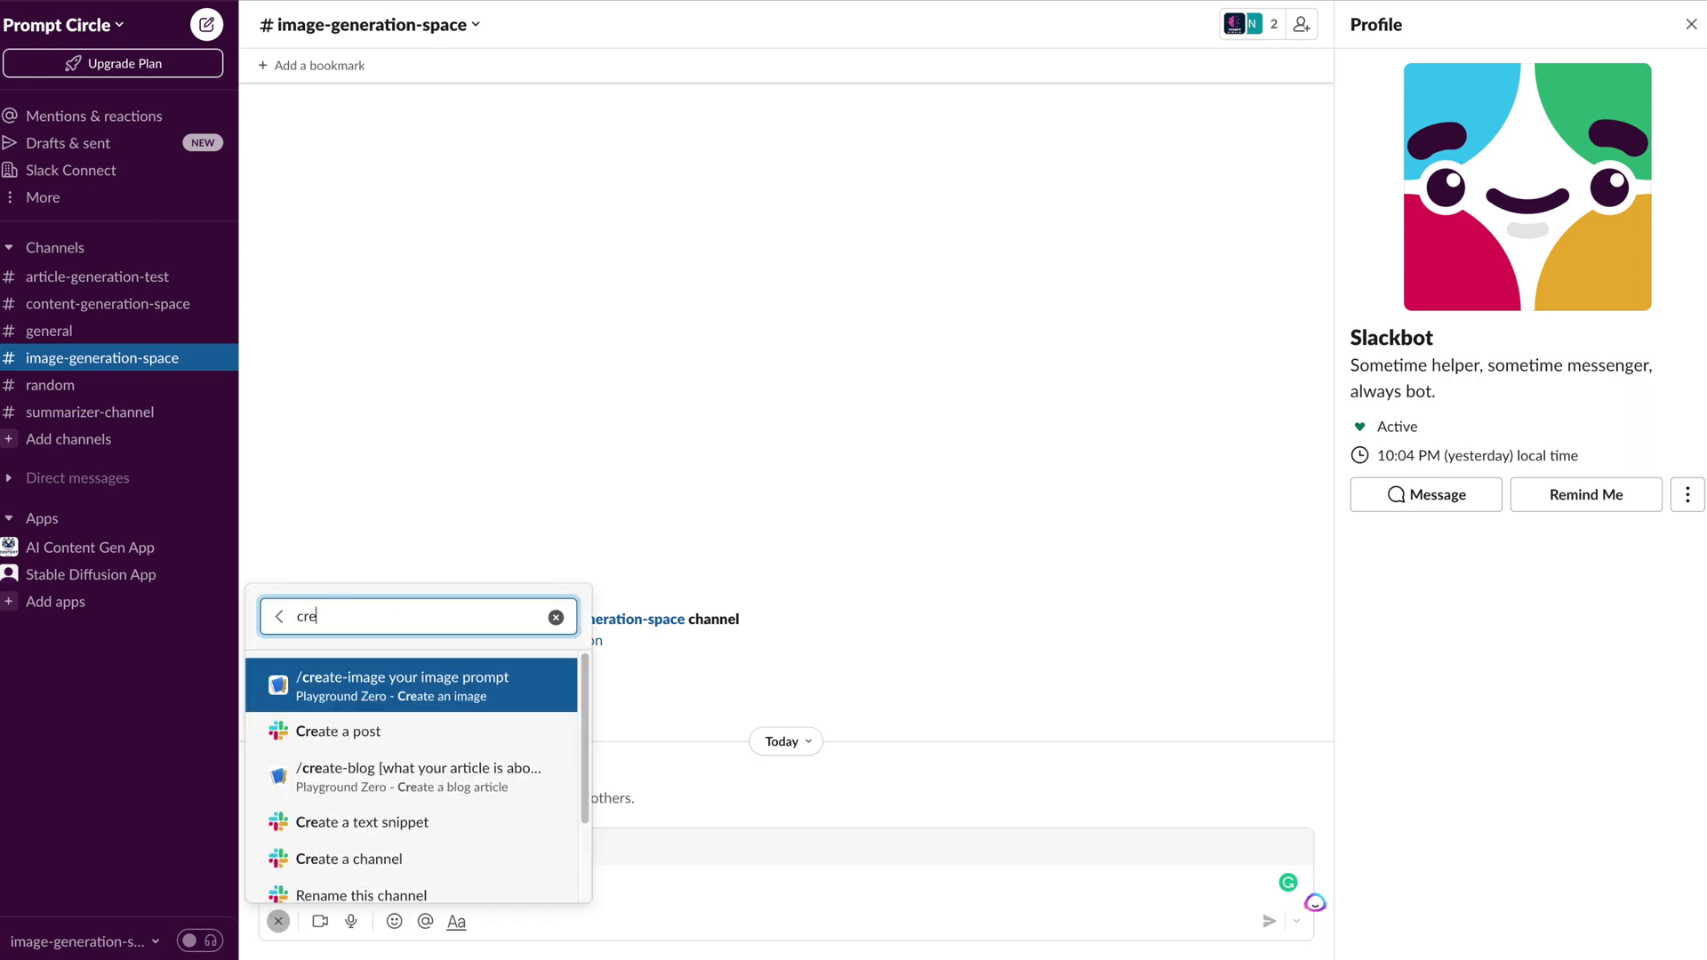
key("Return")
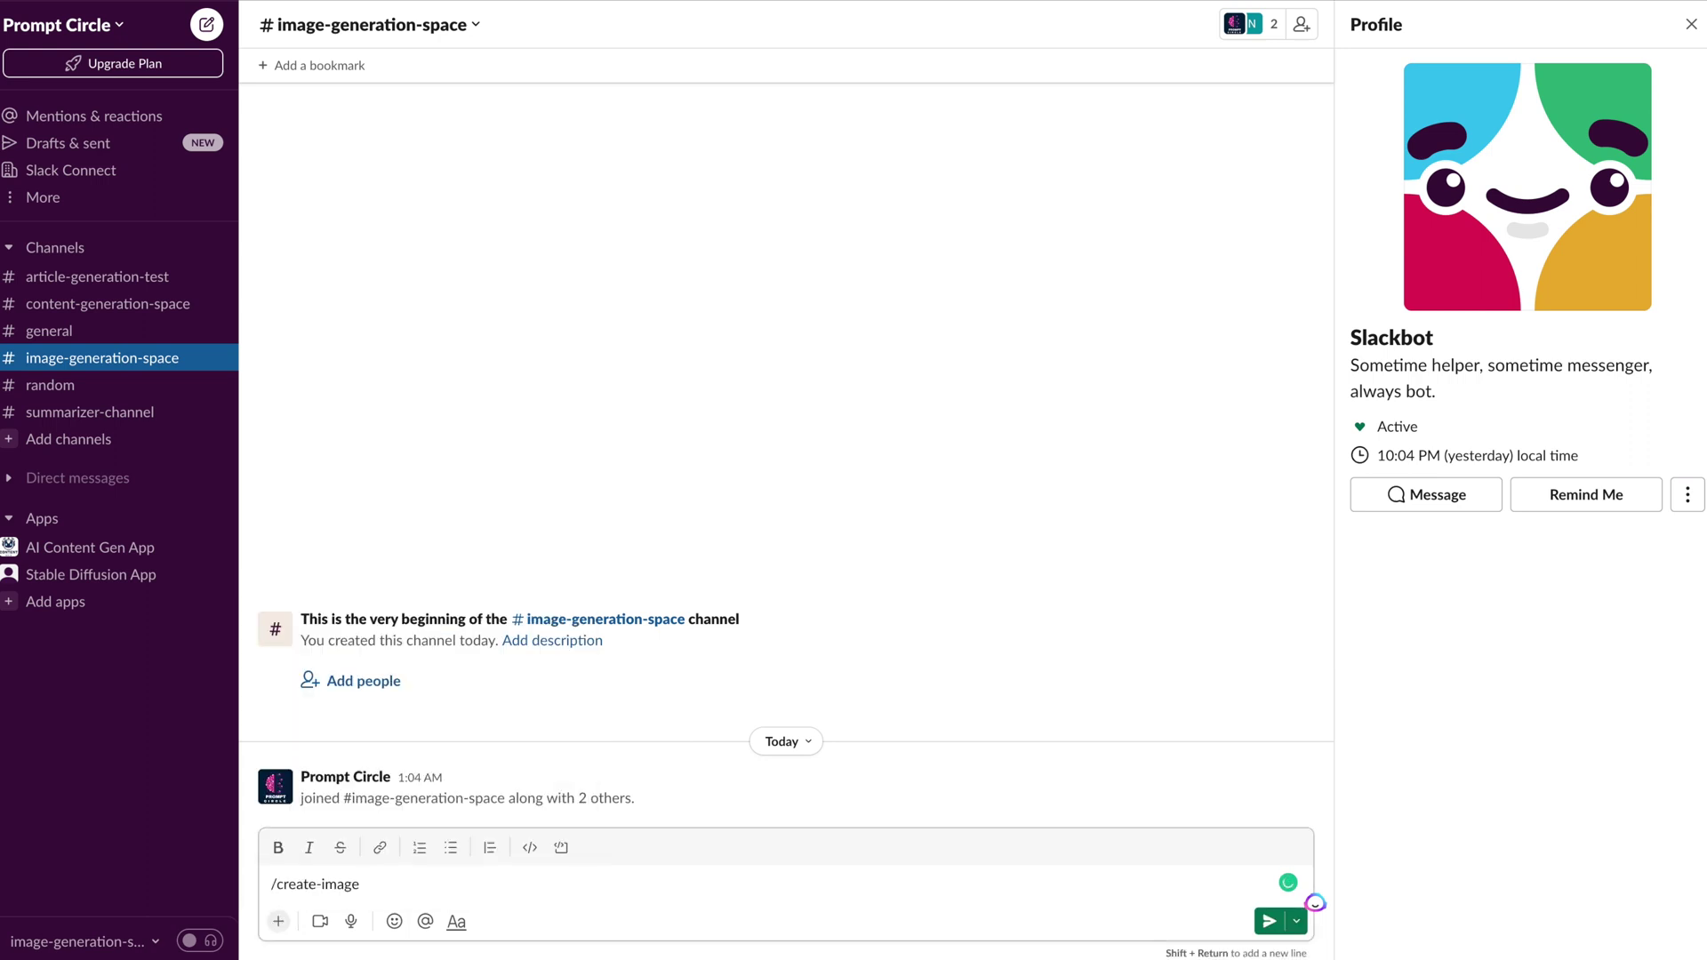
type("portrait of female elf, intricate, elegant, highly detailed, digital painting, artstation, concept art, smooth, sharp focus, illustration, art by artgerm and greg rutkowski and alphonse mucha, 8k")
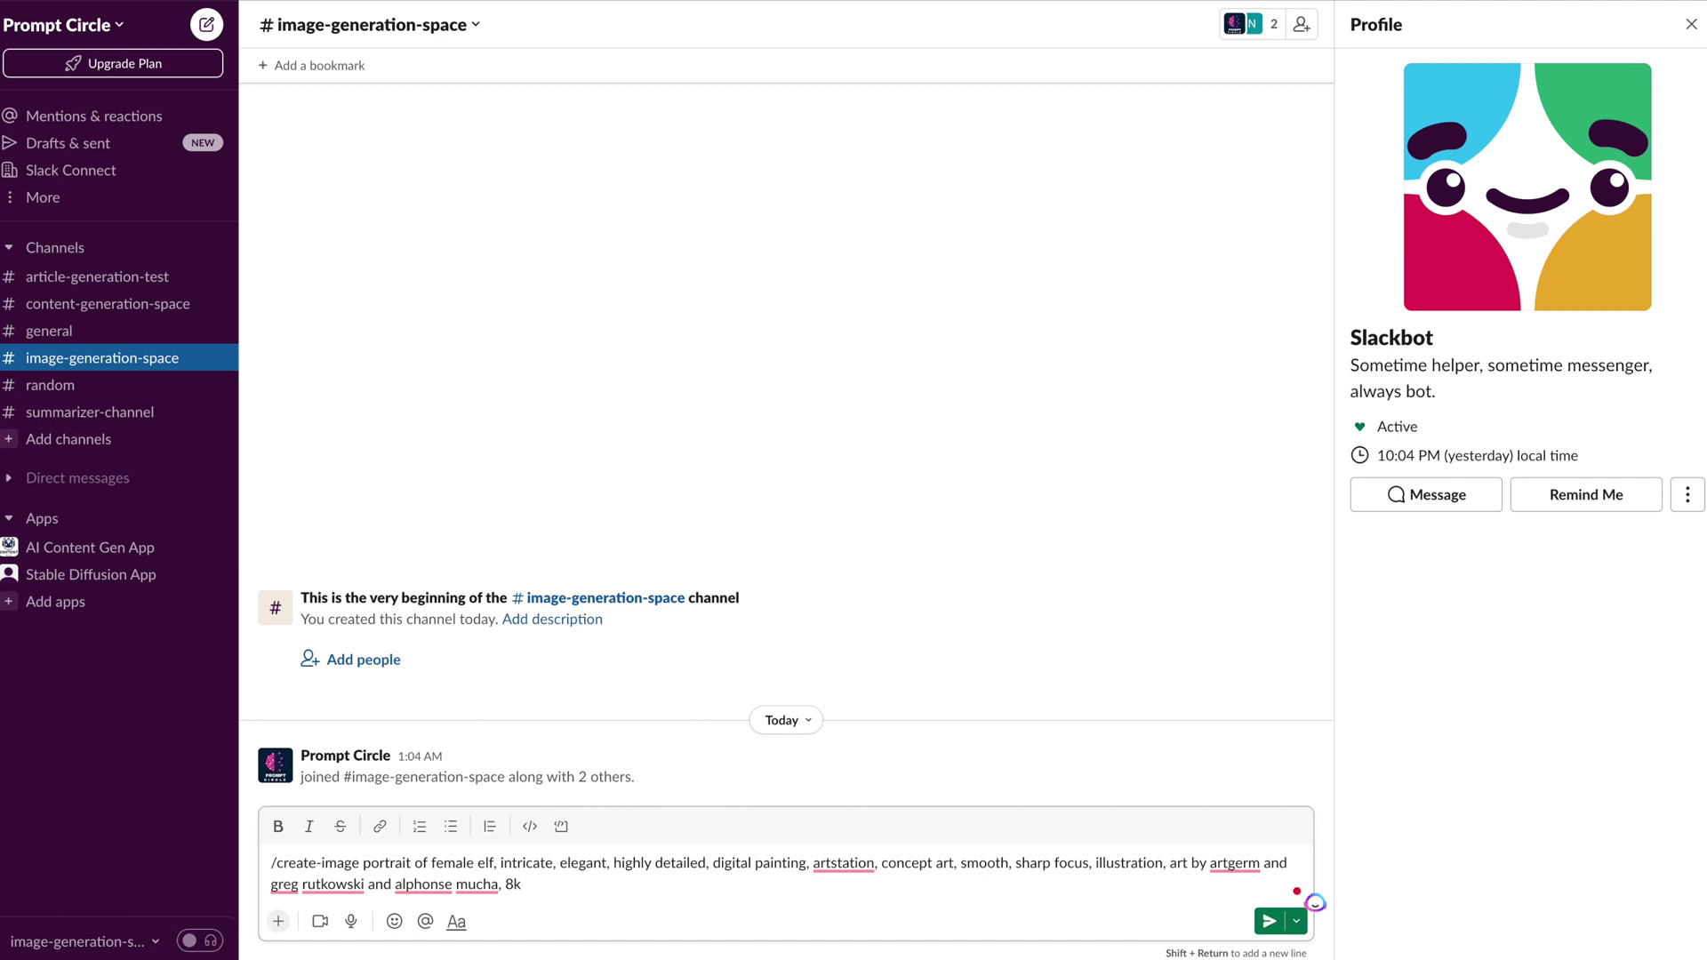
key("Return")
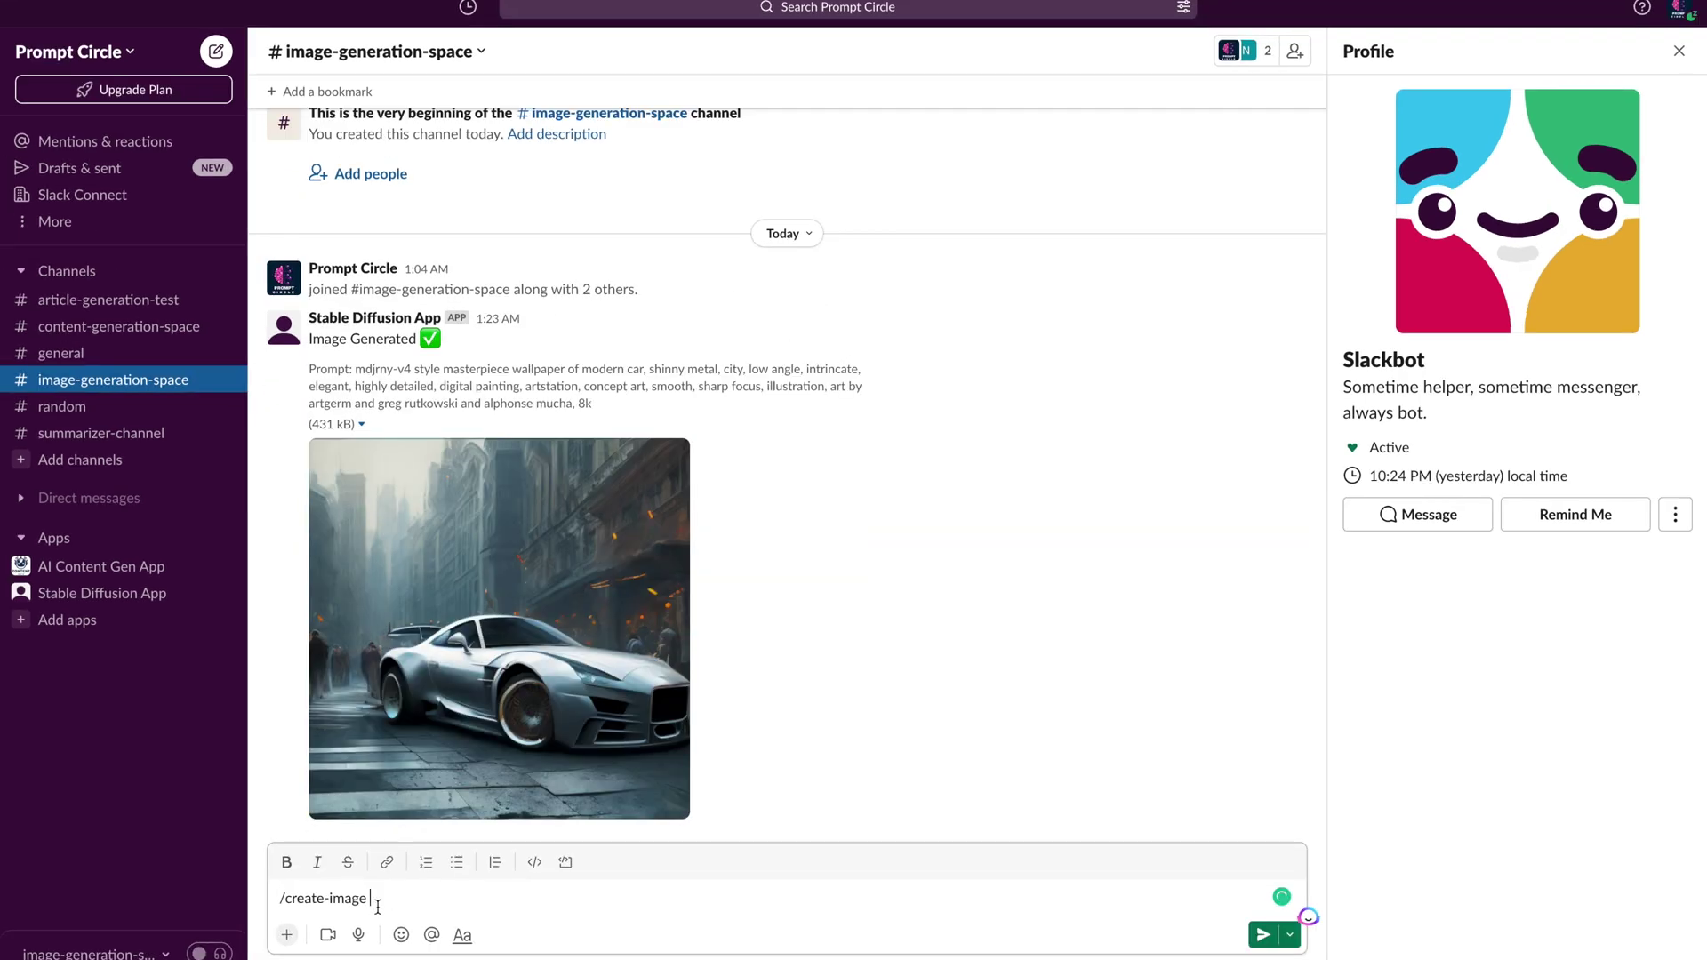
Step: Send /create-image with the copied prompt starting "masterpiece wallpaper of modern car, shinny metal, city, low angle" in image-generation-space
right_click(382, 898)
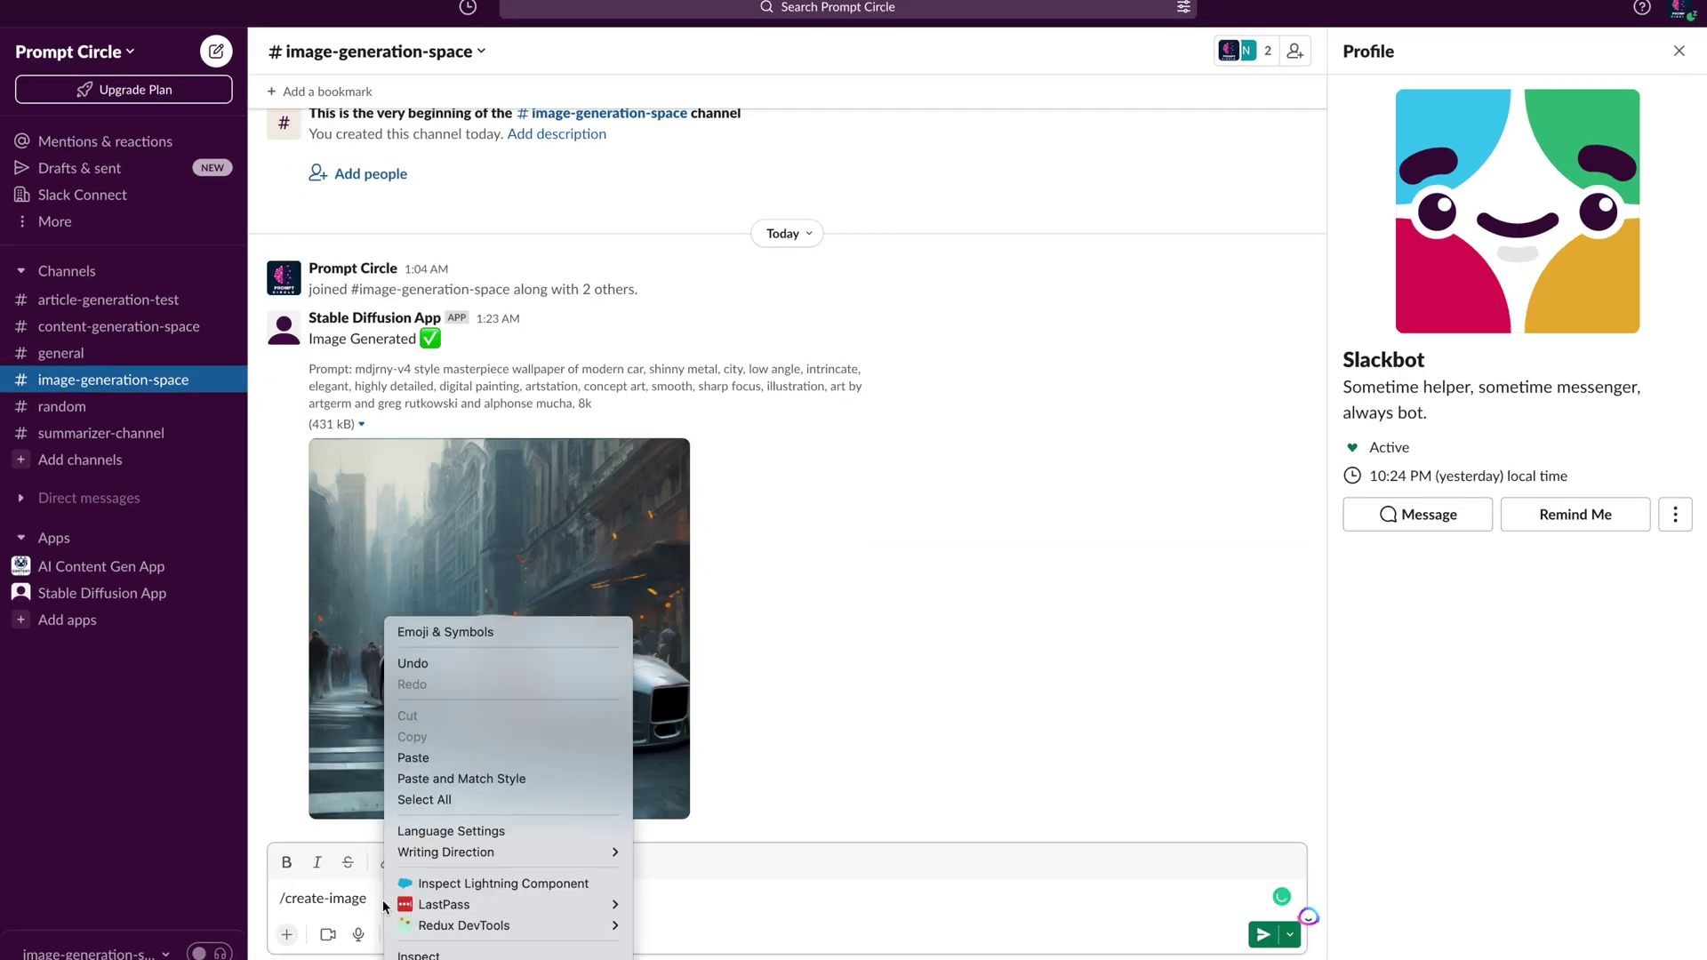
left_click(462, 779)
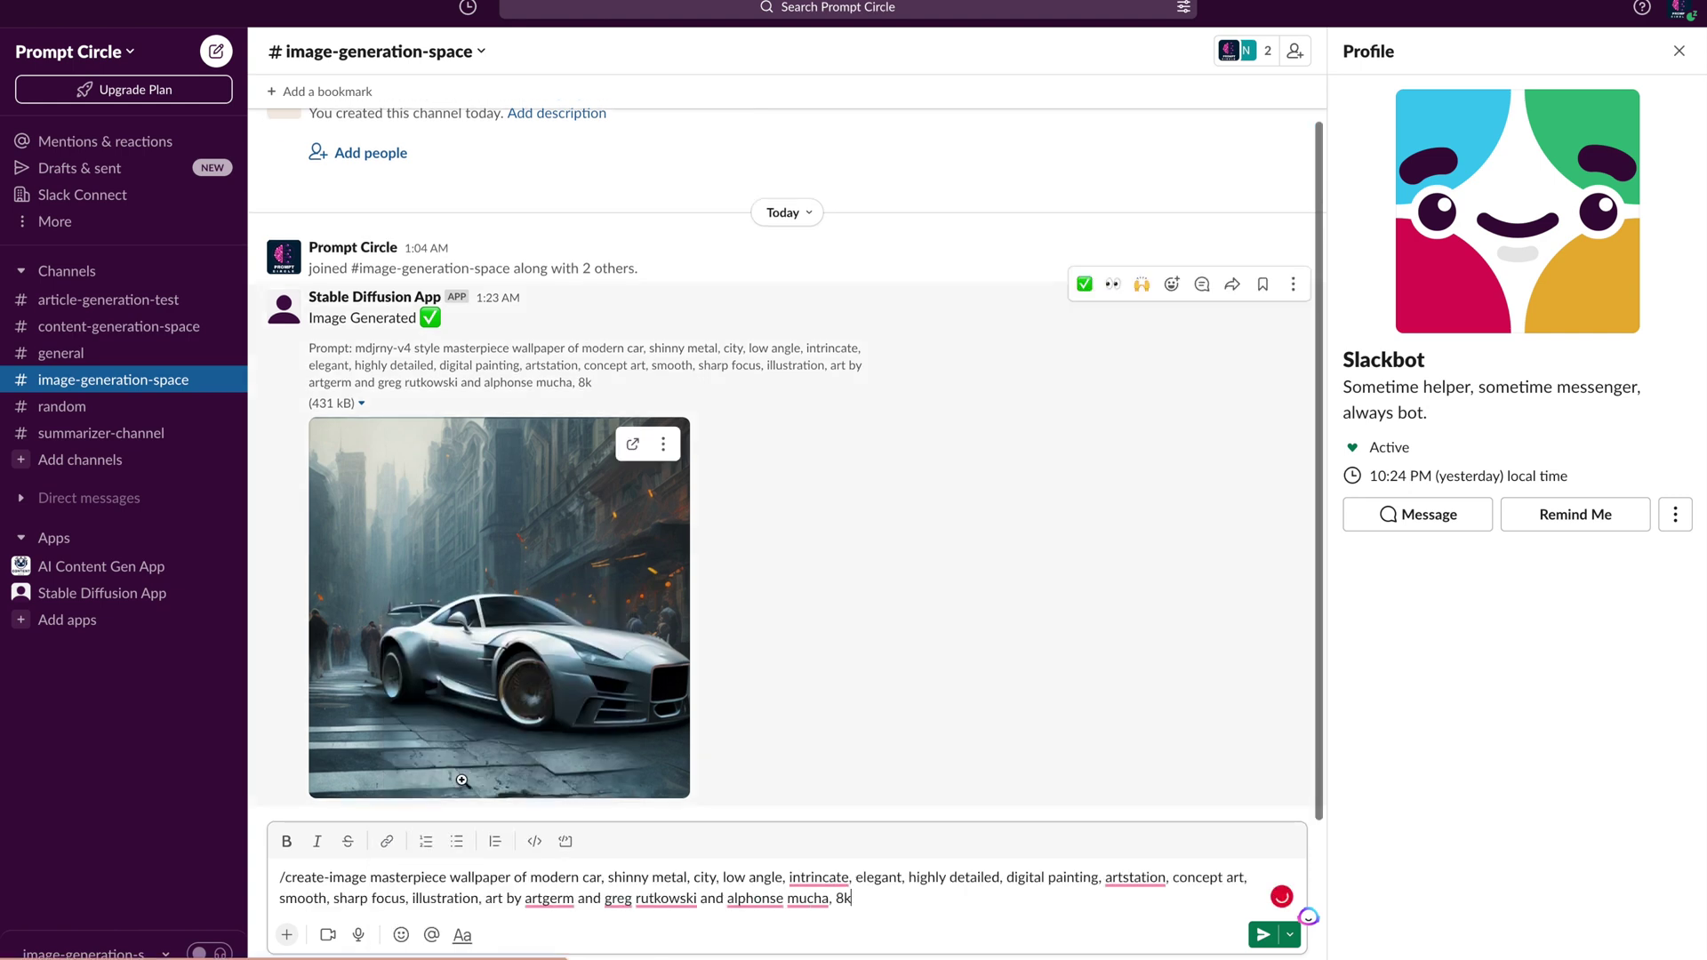
key("Return")
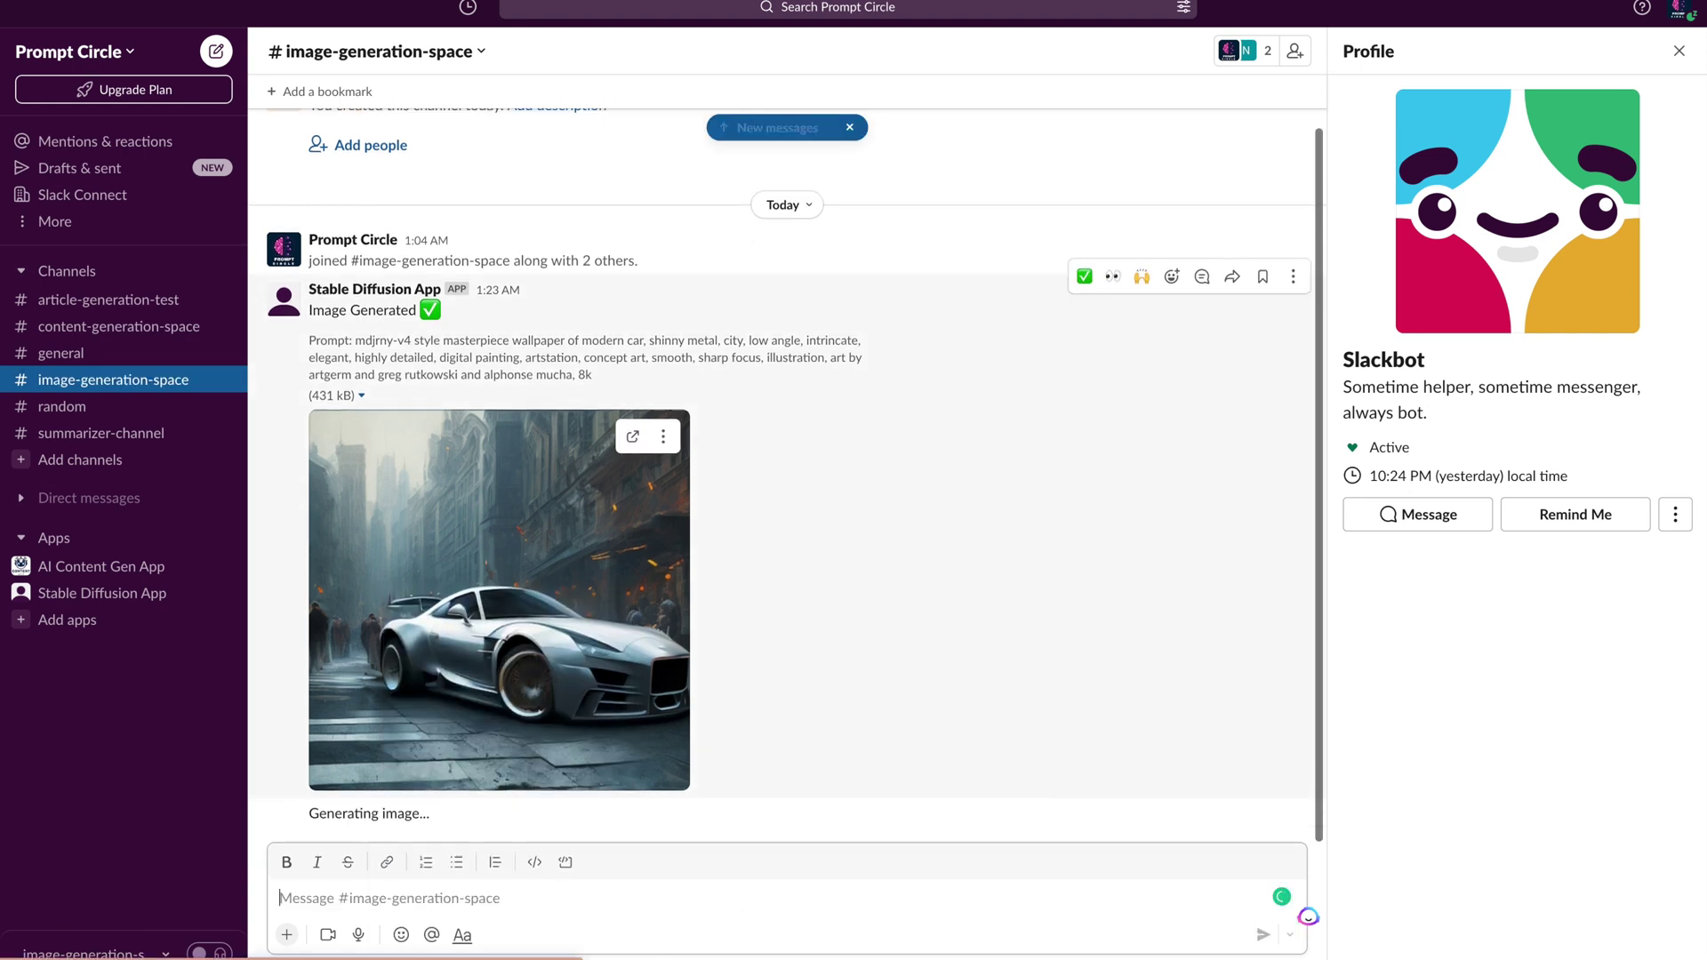